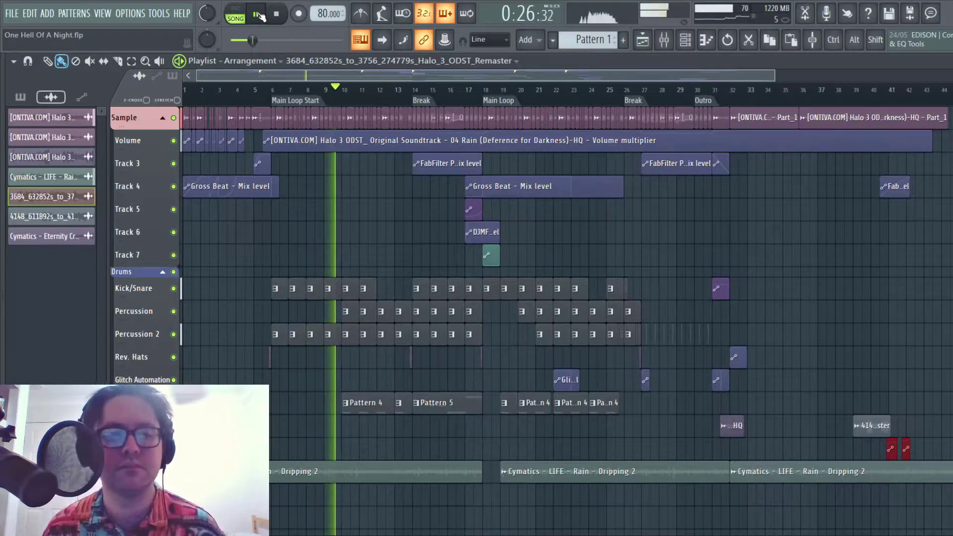
Step: Stop the song and review the channel settings of the Halo 3 ODST "04 Rain (Deference for Darkness)" sample
key("space")
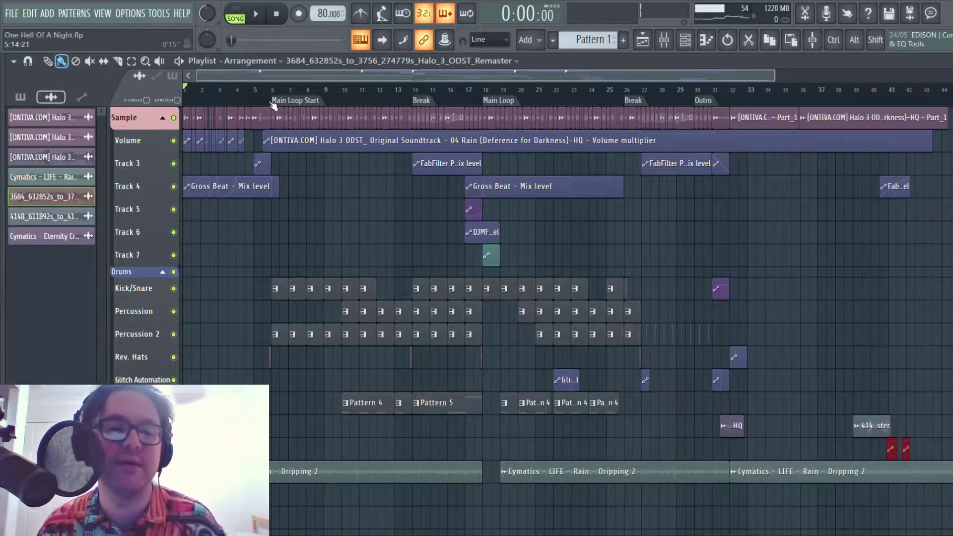
left_click(66, 117)
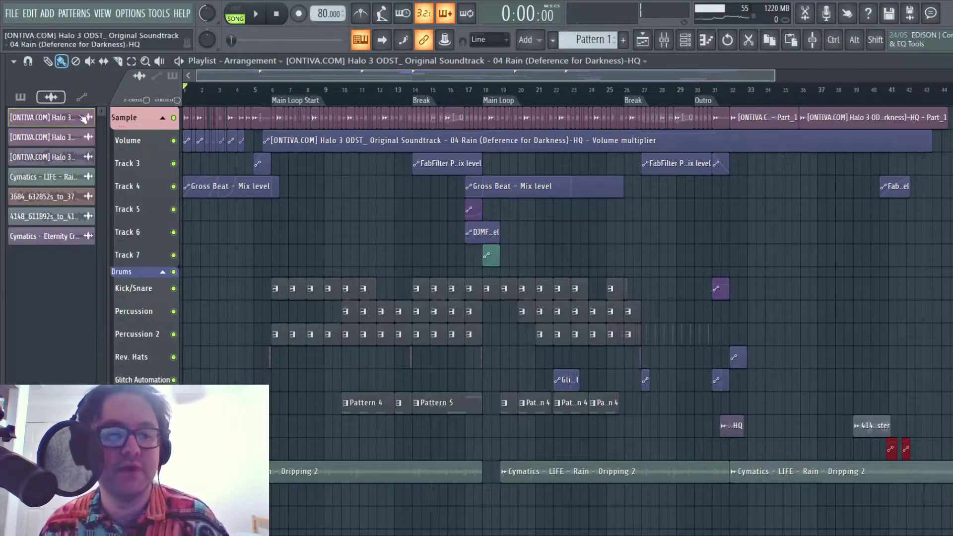
left_click(77, 118)
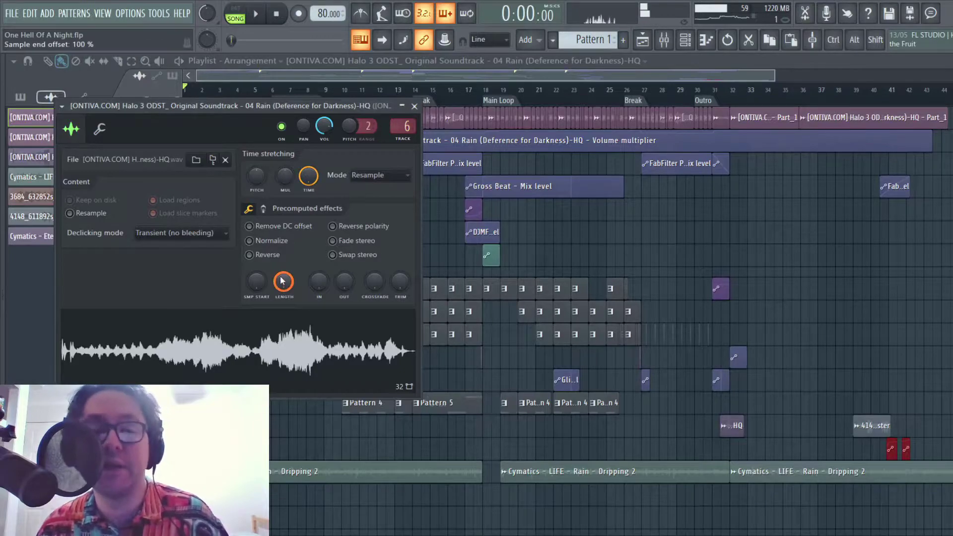
left_click(414, 106)
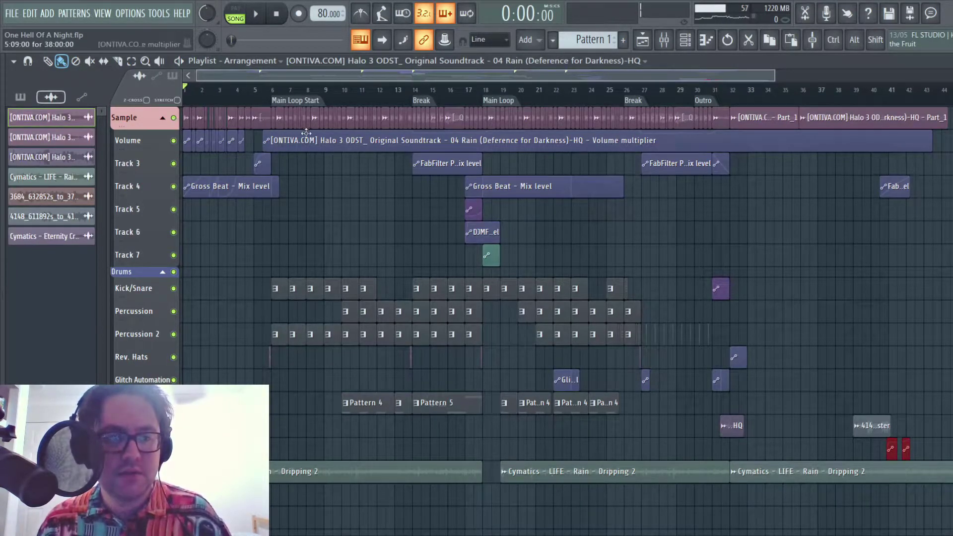
Step: Audition the chopped intro of the Sample track from bar 1 to the main loop with only Sample and Volume active
scroll(281, 130, "up", 5)
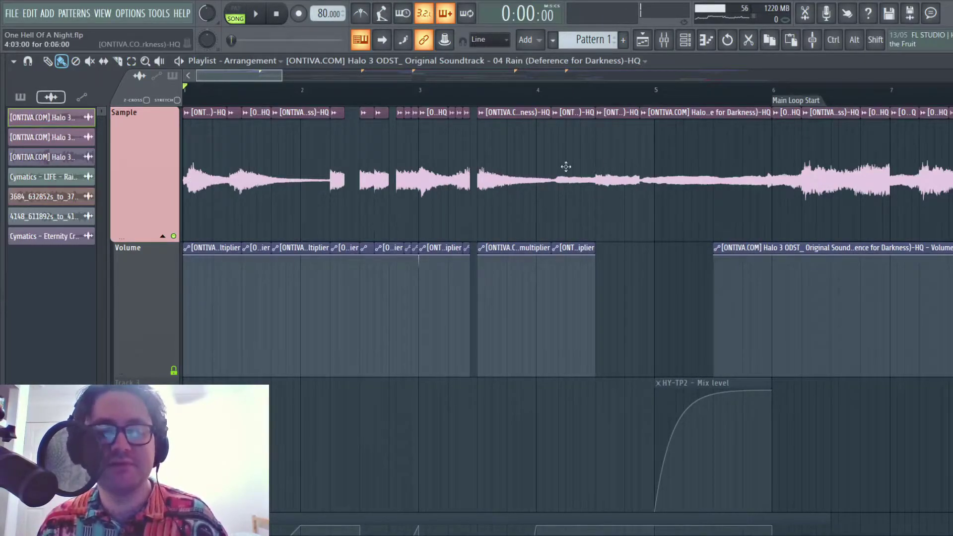
key("space")
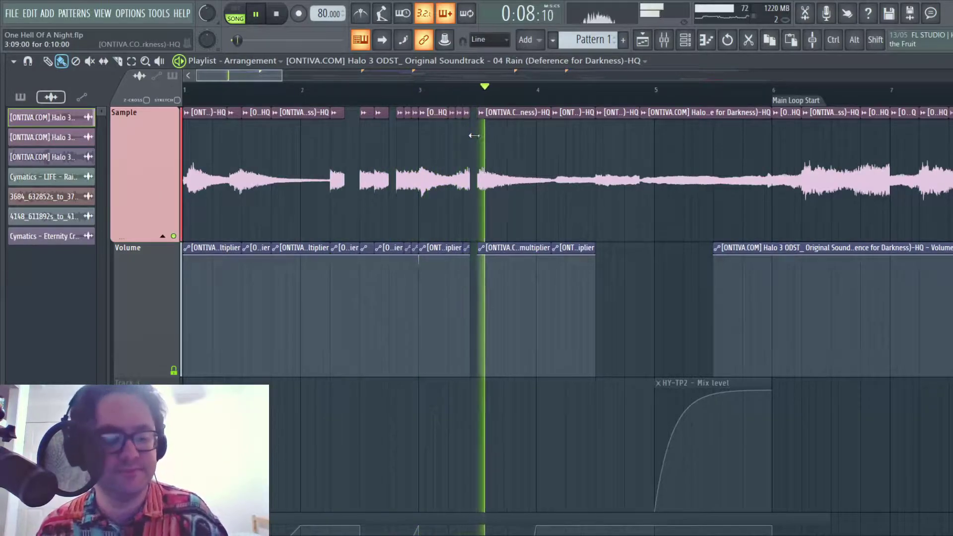
scroll(446, 142, "down", 5)
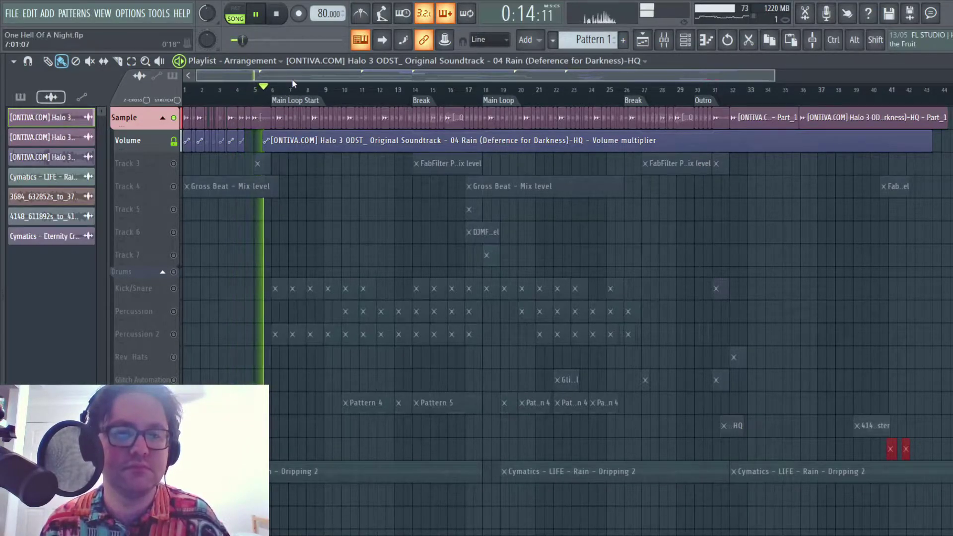
key("space")
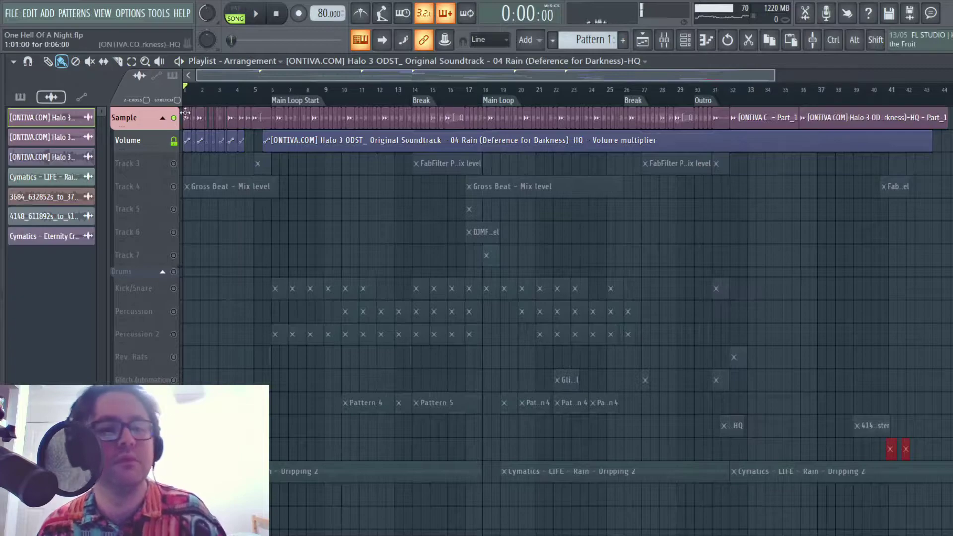
Step: Unmute Track 4 and inspect the Gross Beat effect on the sample's mixer channel
left_click(174, 187)
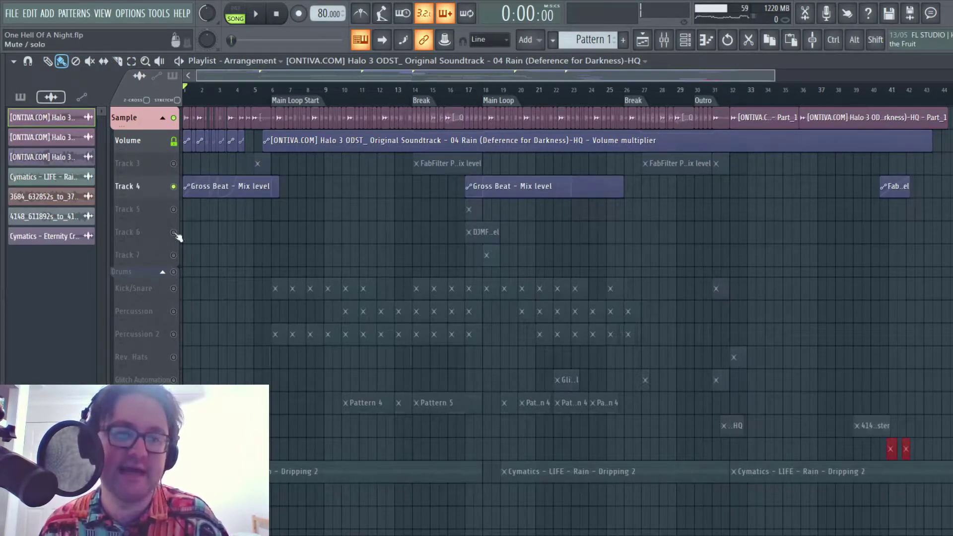
left_click(667, 43)
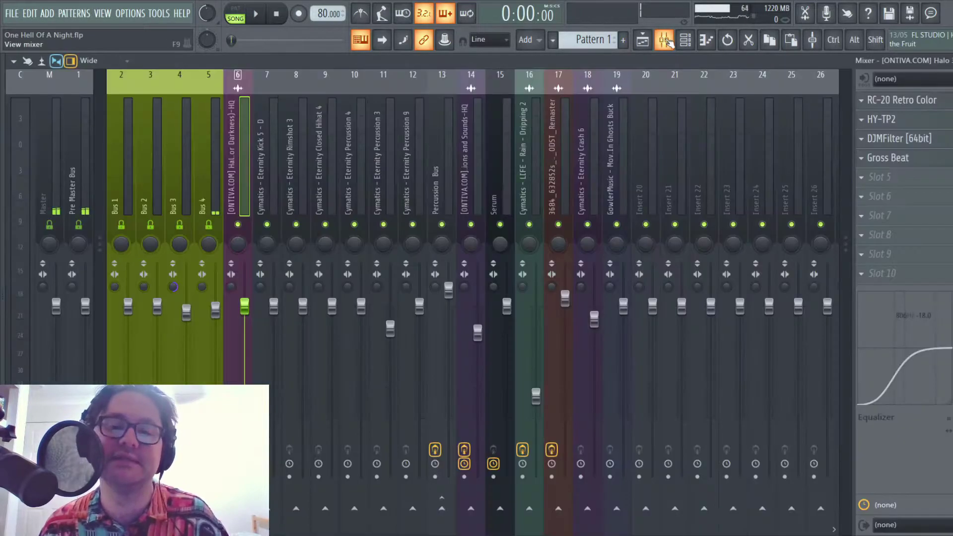
left_click(912, 158)
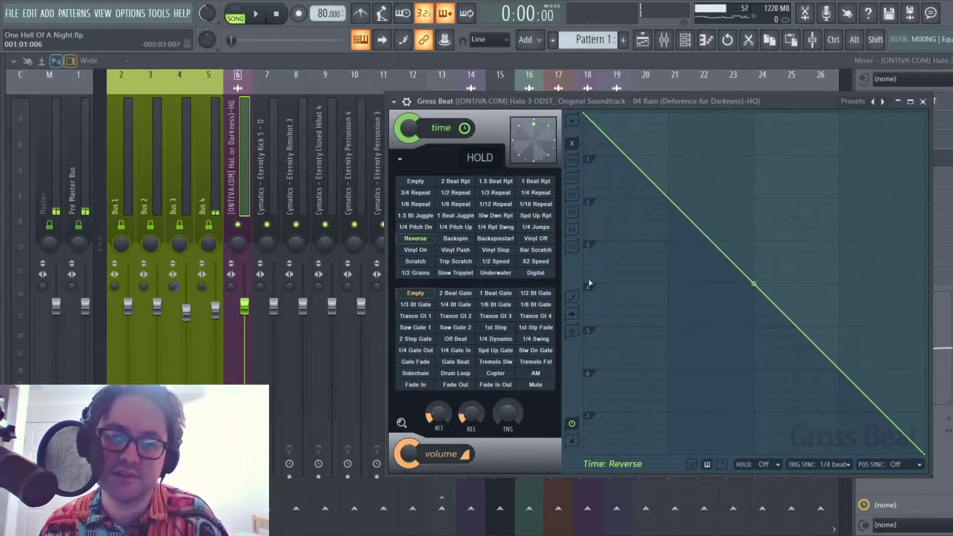
left_click(922, 101)
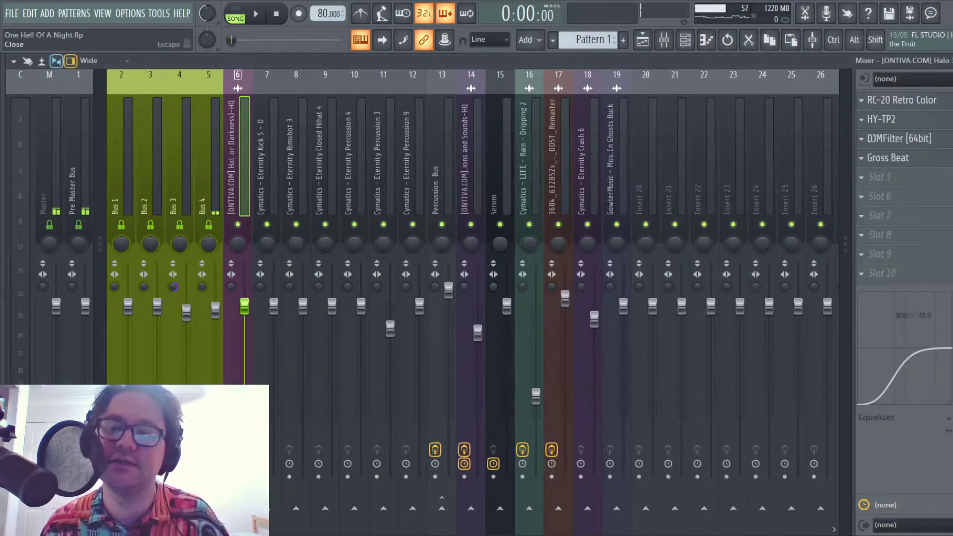
left_click(946, 60)
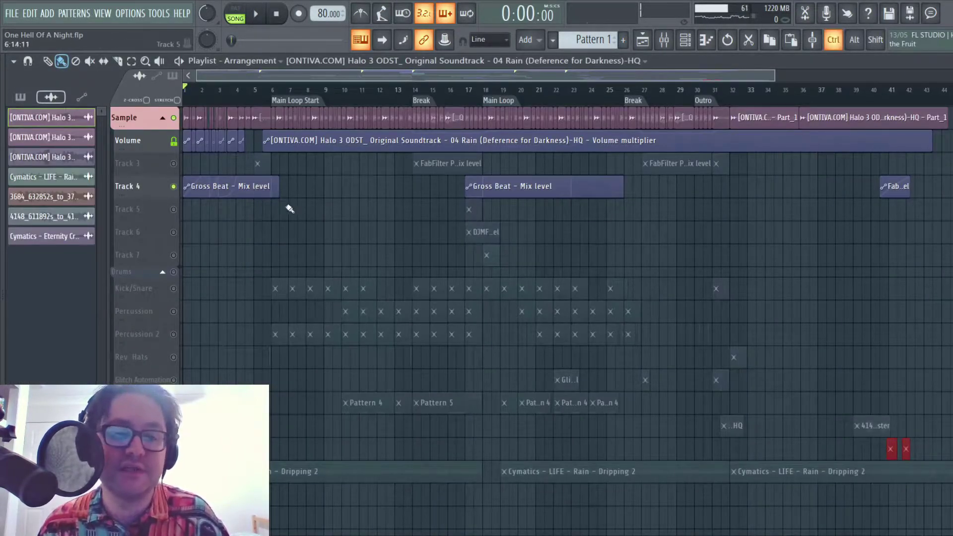
Step: Play the intro from bar 1 while following the Gross Beat mix level automation on Track 4
right_click(244, 179, "ctrl")
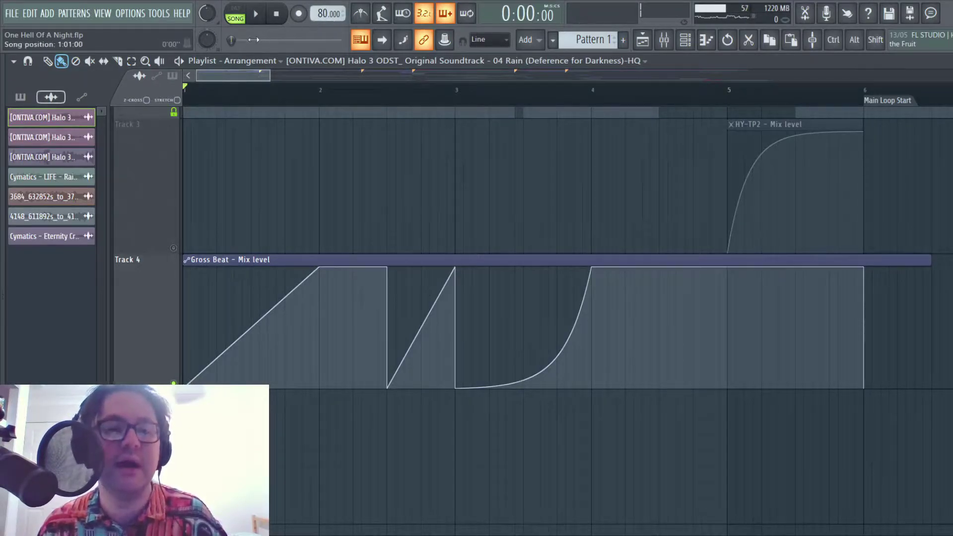
left_click(257, 17)
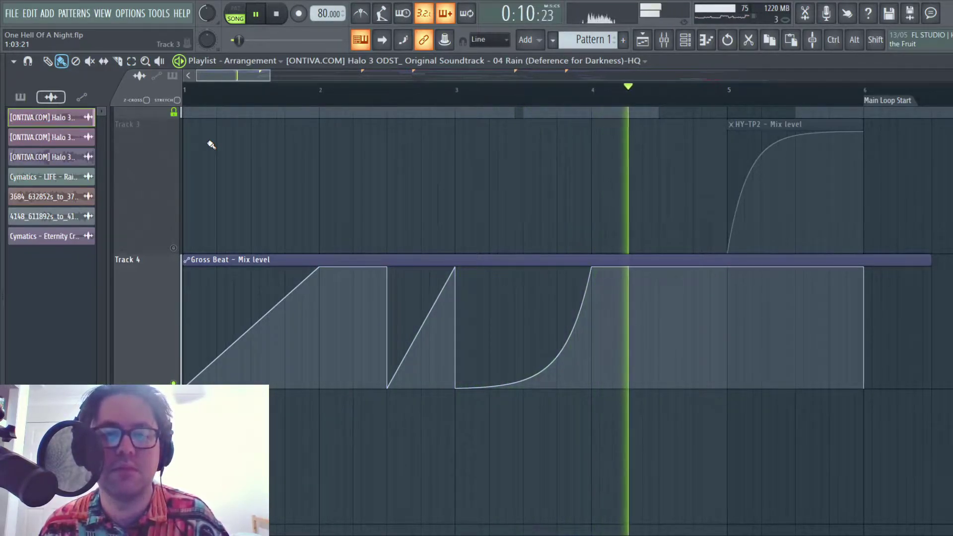
left_click(285, 16)
key("shift+Page_Down")
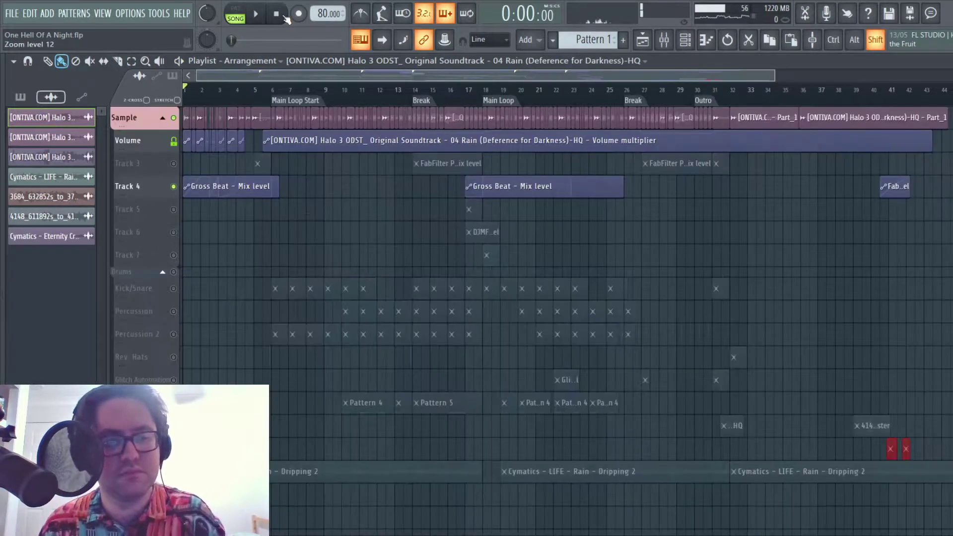
Step: Unmute Track 3 and keep the Sample track and Track 4 active with it
right_click(174, 187)
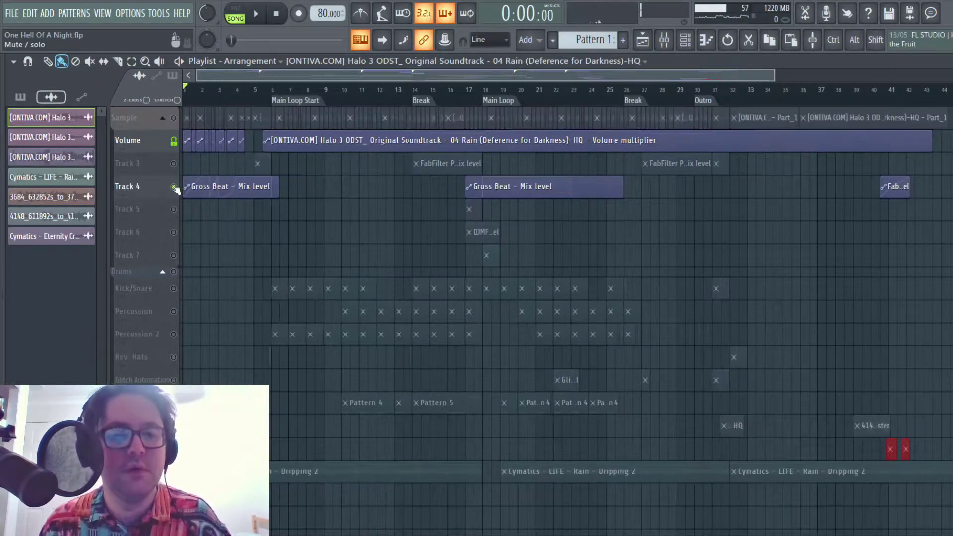
right_click(173, 187)
left_click(174, 164)
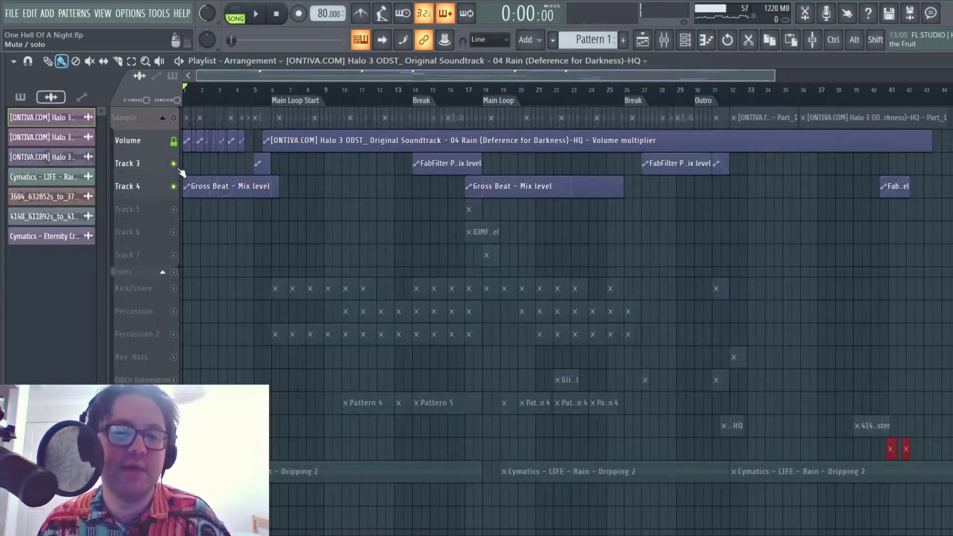
left_click(174, 117)
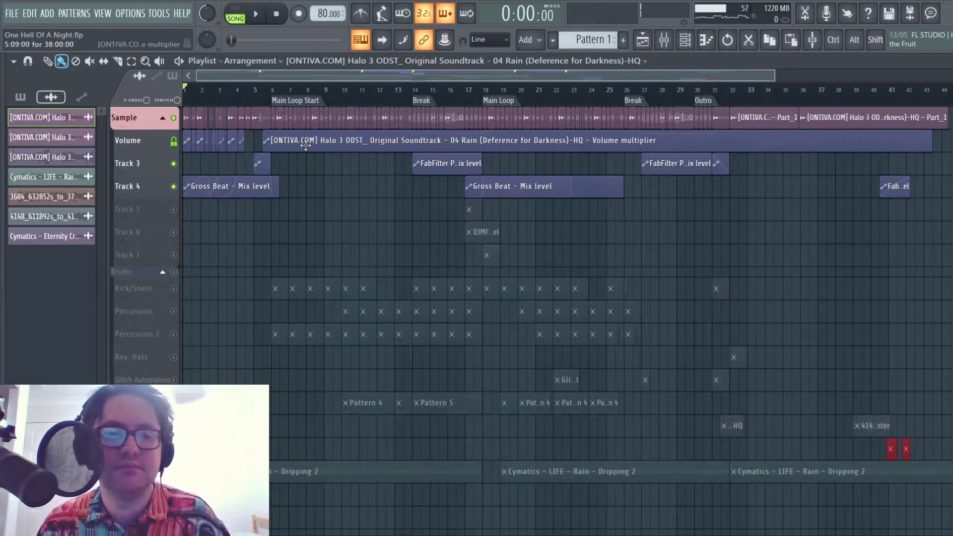
Step: Inspect the HY-TP2 tremolo/panner settings on the sample's mixer channel
left_click(663, 40)
left_click(891, 123)
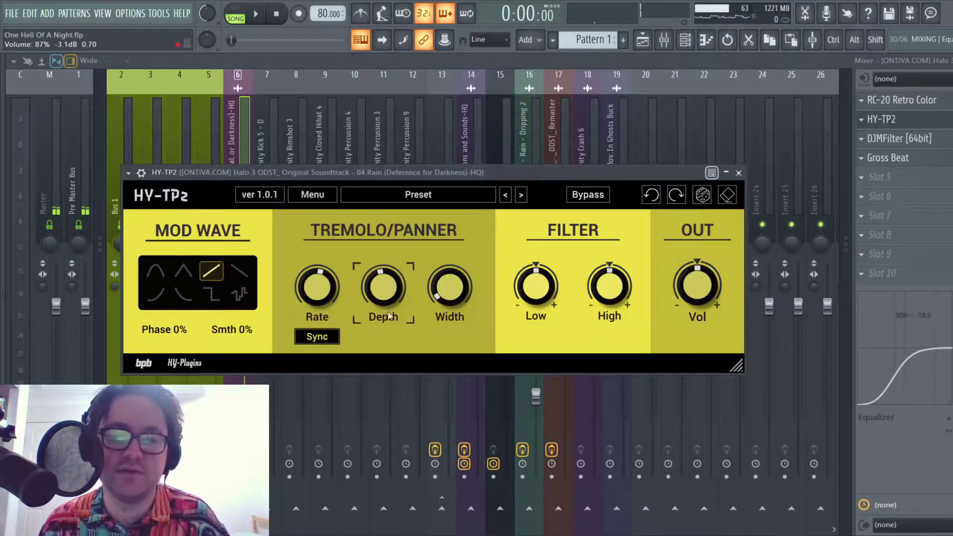
left_click(738, 172)
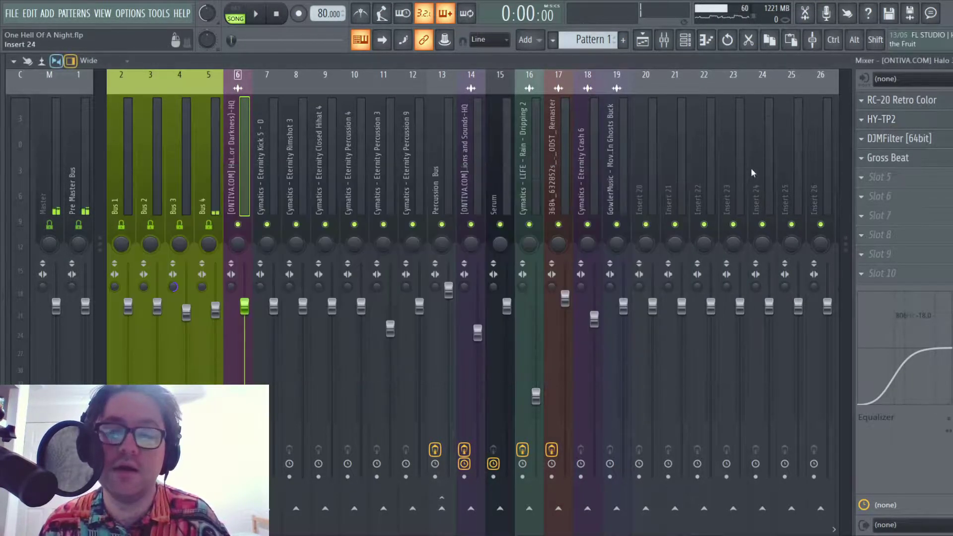
key("Escape")
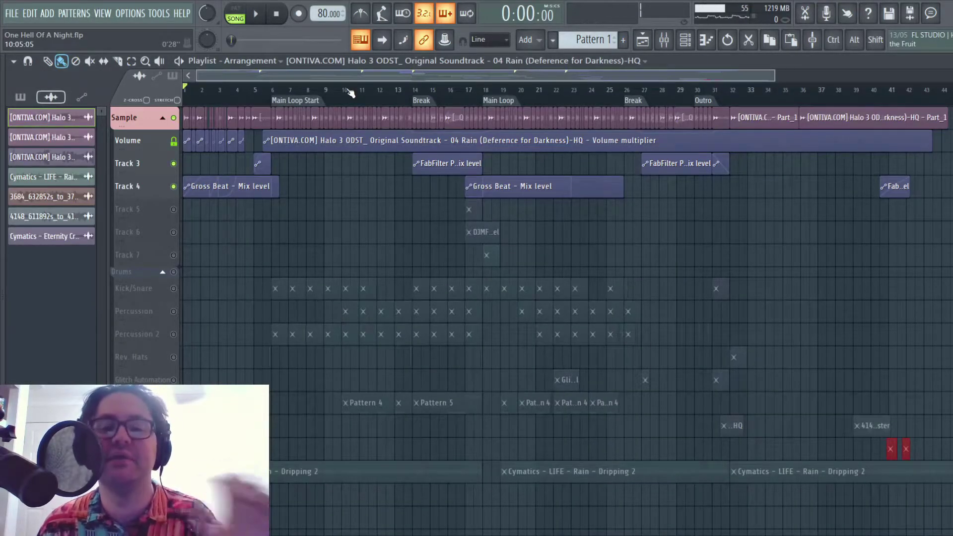
Step: Play the sample from the Main Loop Start marker with the HY-TP2 effect window open over the playlist
left_click(303, 103)
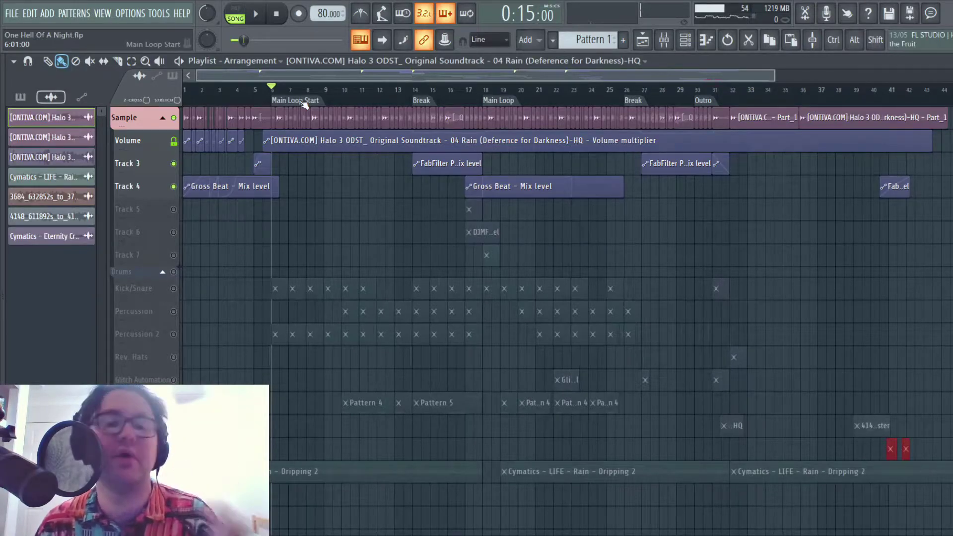
left_click_drag(241, 106, 362, 153)
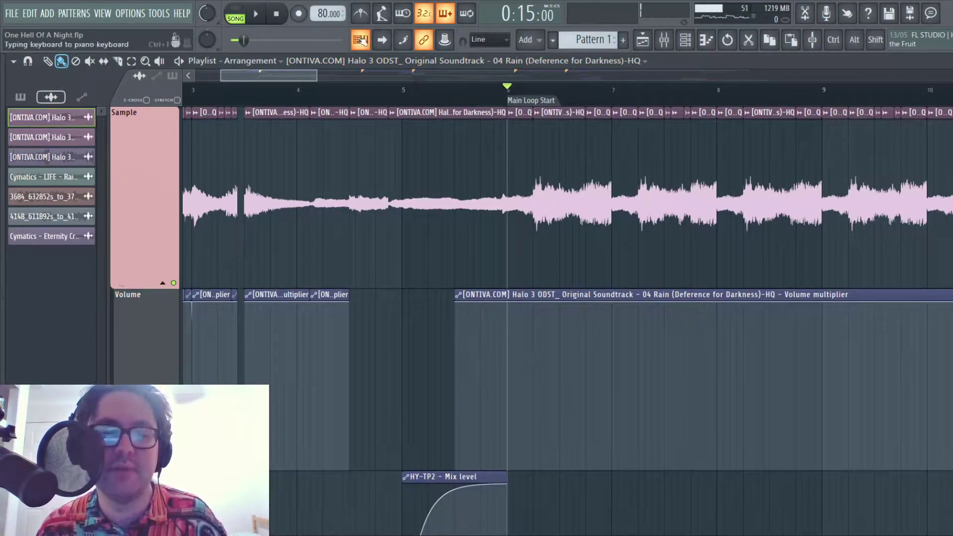
left_click(665, 42)
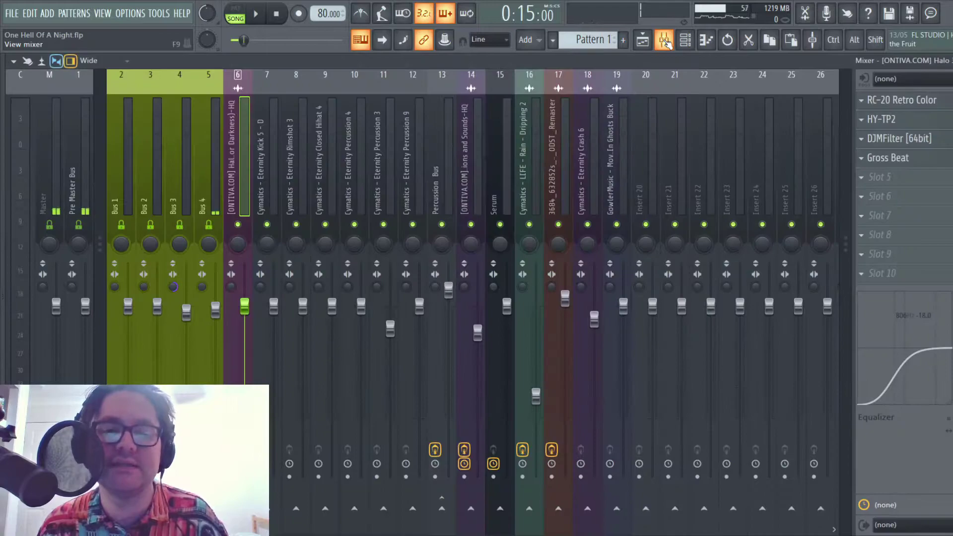
left_click(916, 124)
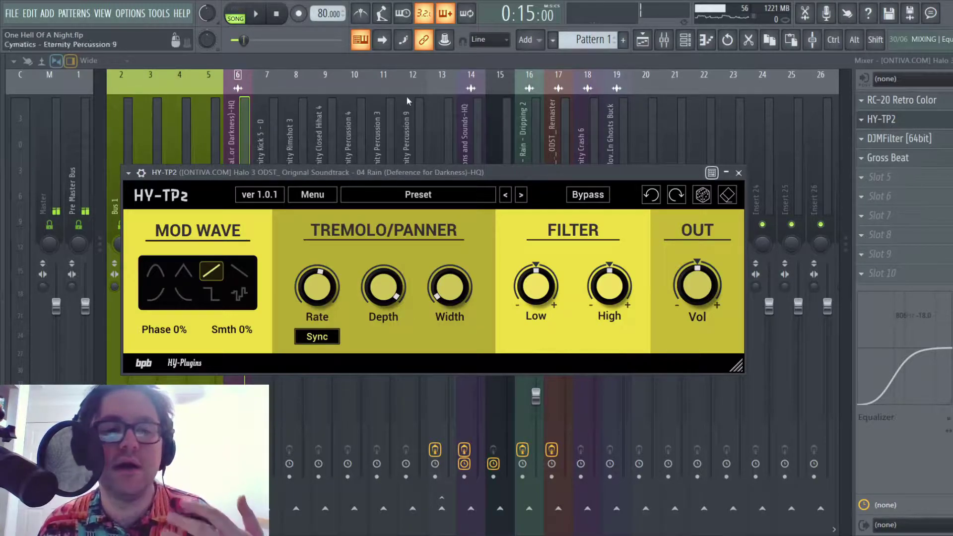
key("F9")
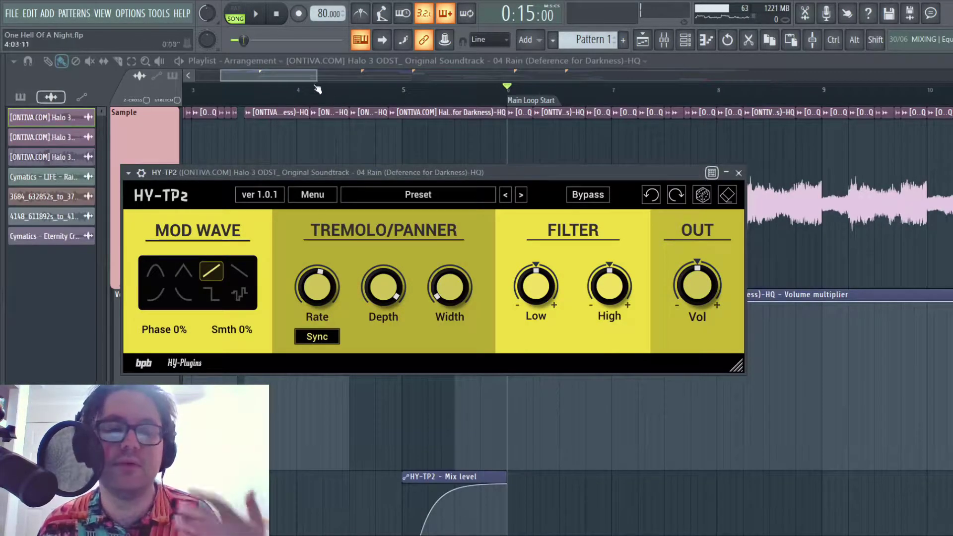
left_click(257, 14)
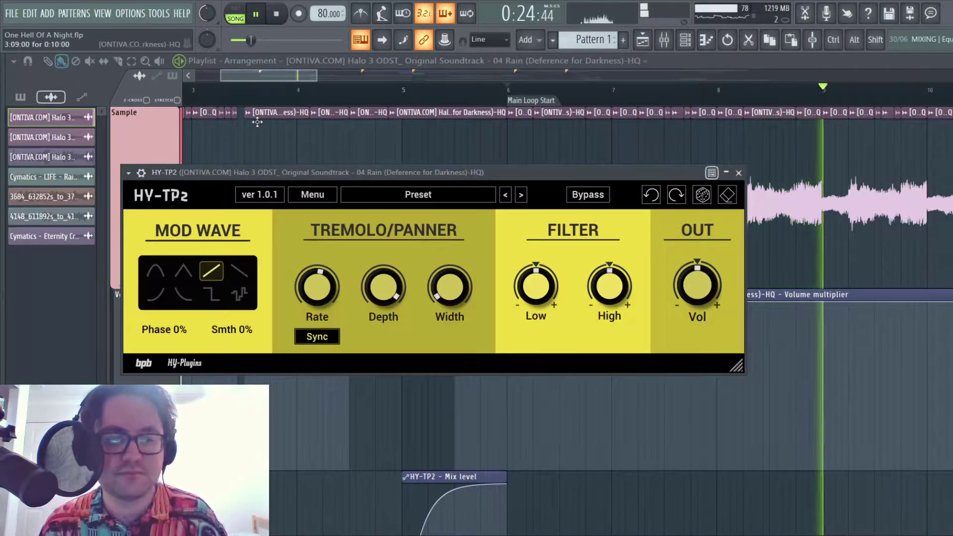
left_click(278, 14)
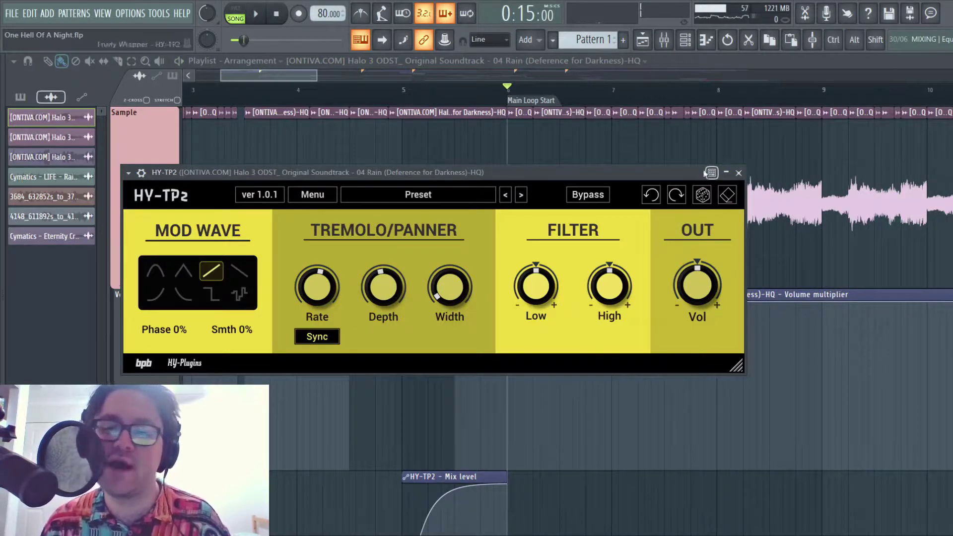
left_click(738, 172)
key("shift+4")
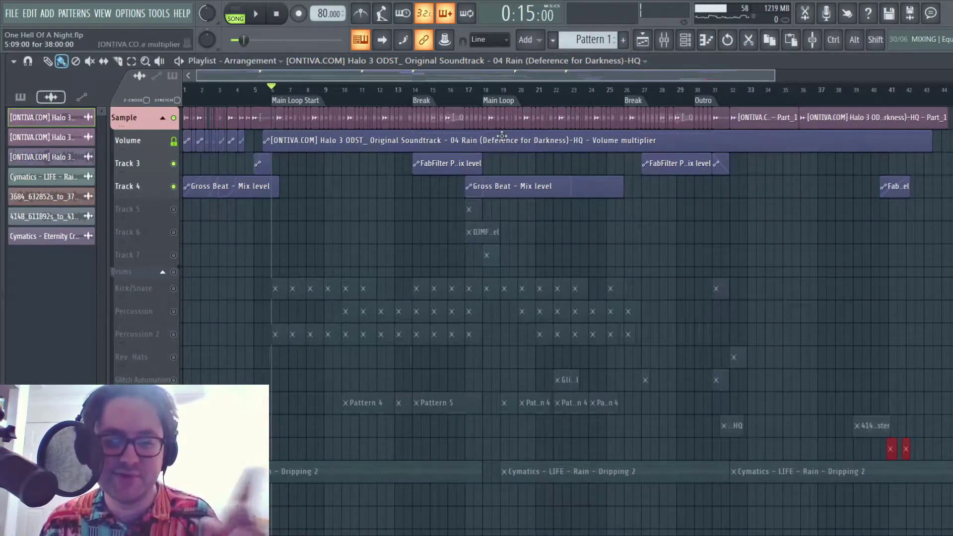
Step: Place the playhead at bar 17 and unmute Tracks 5 and 6, leaving Track 7 muted
left_click(464, 99)
left_click(174, 208)
left_click(173, 232)
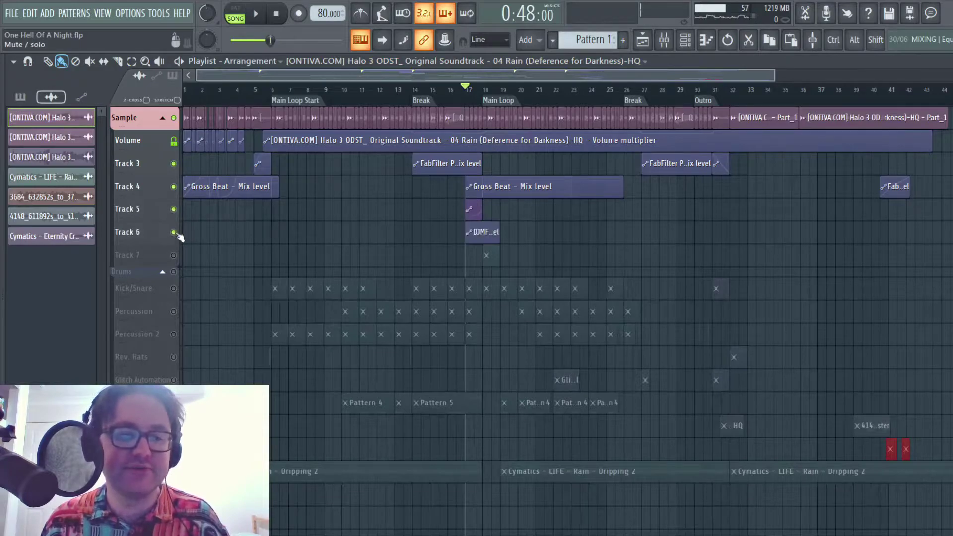
left_click(173, 255)
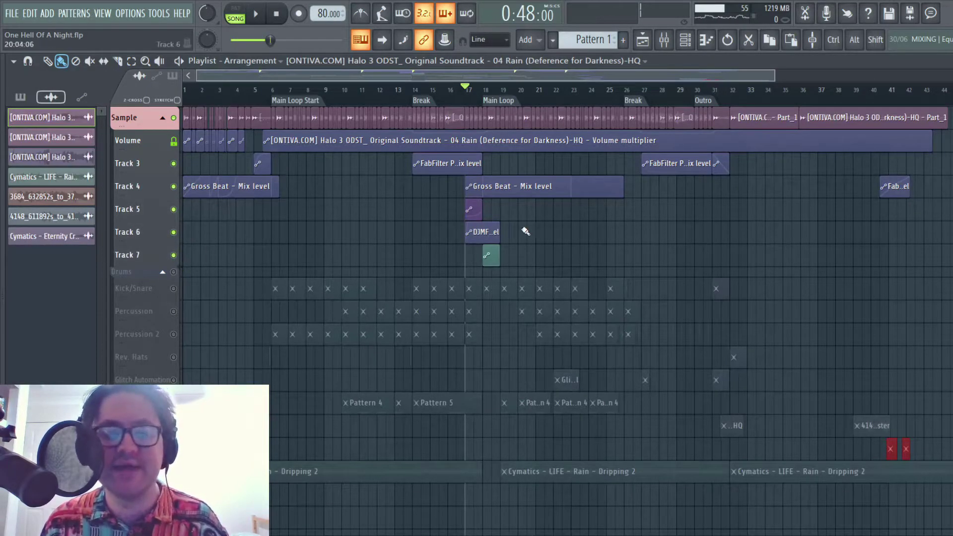
left_click(173, 255)
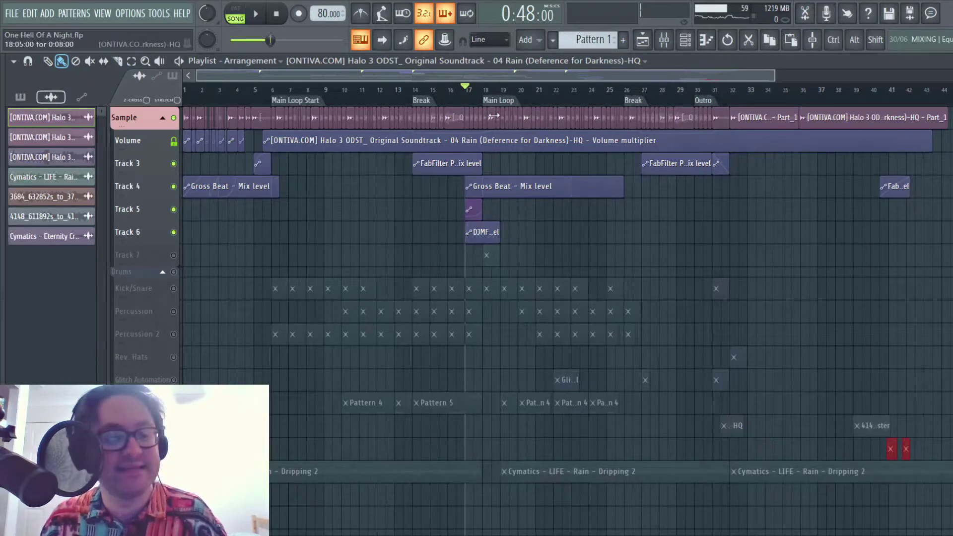
Step: Audition the transition from bar 16 of the break into the second Main Loop
left_click(450, 97)
key("space")
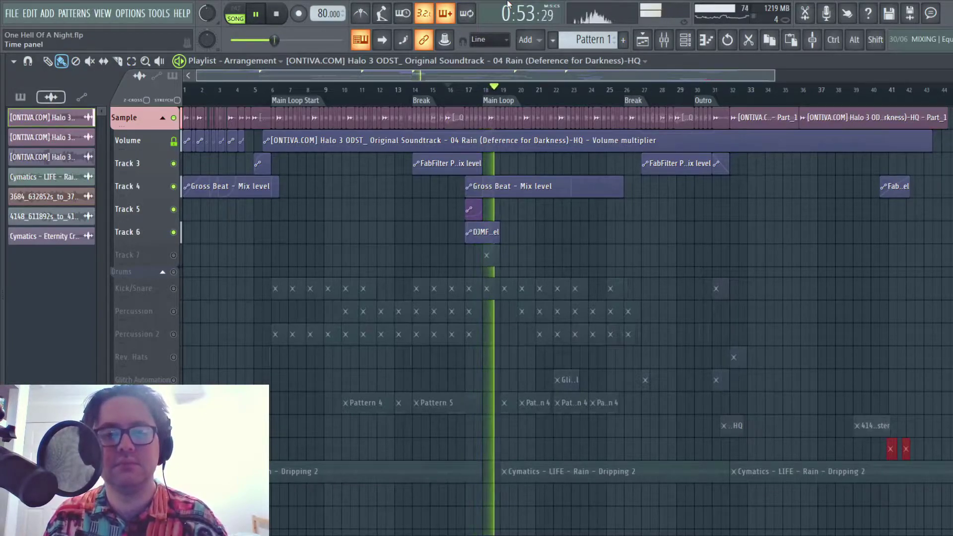
key("space")
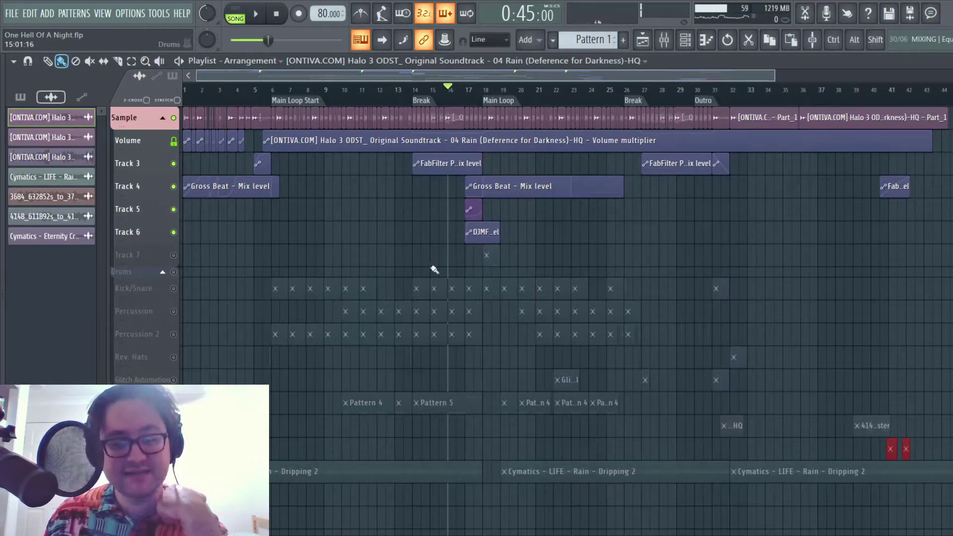
Step: Unmute Track 7 and audition the break from the Break marker at bar 14
left_click(173, 255)
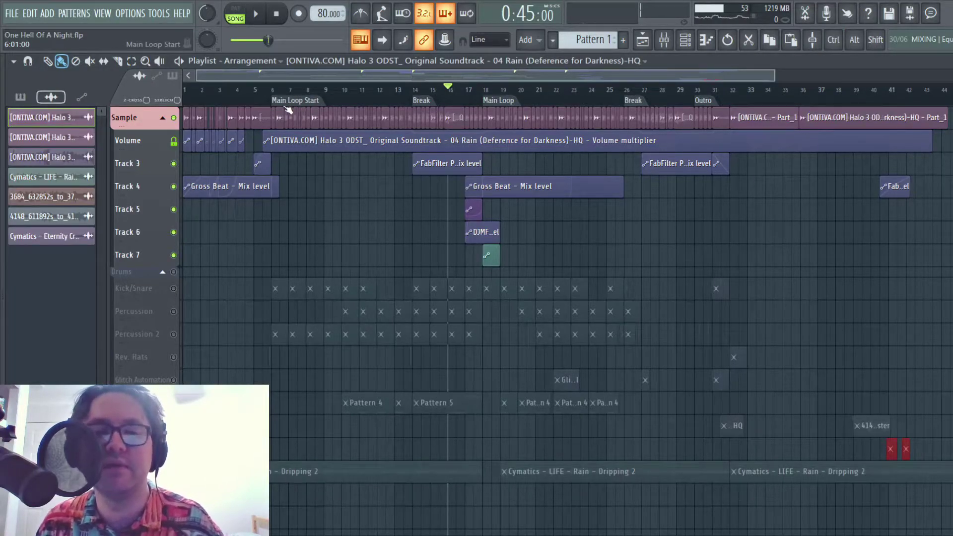
left_click(425, 101)
key("space")
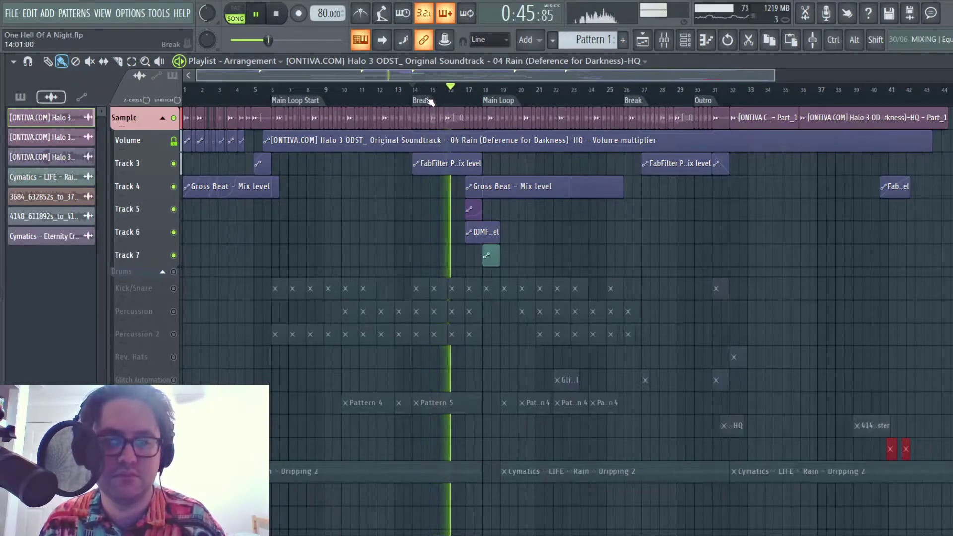
key("space")
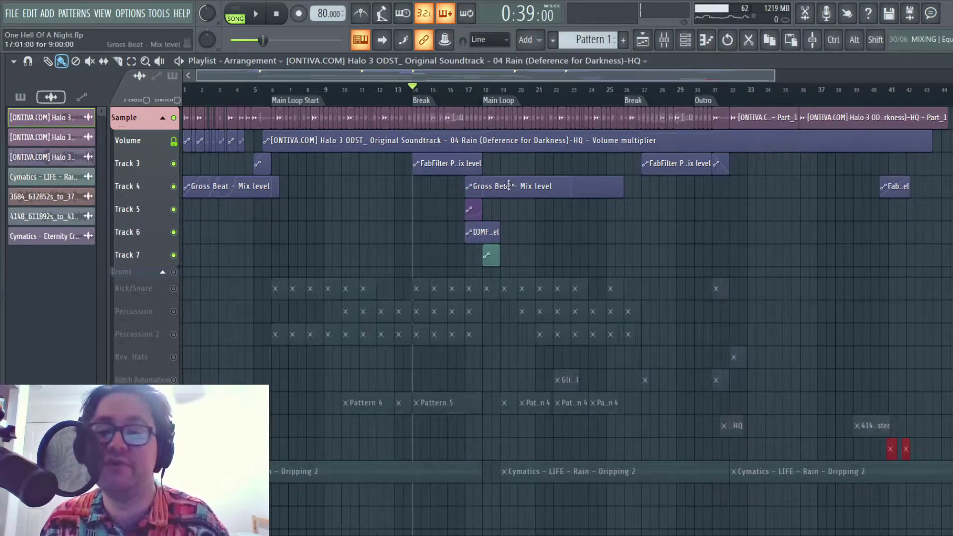
Step: Audition the sample's outro from the Outro marker at bar 30
key("alt+KP_Multiply")
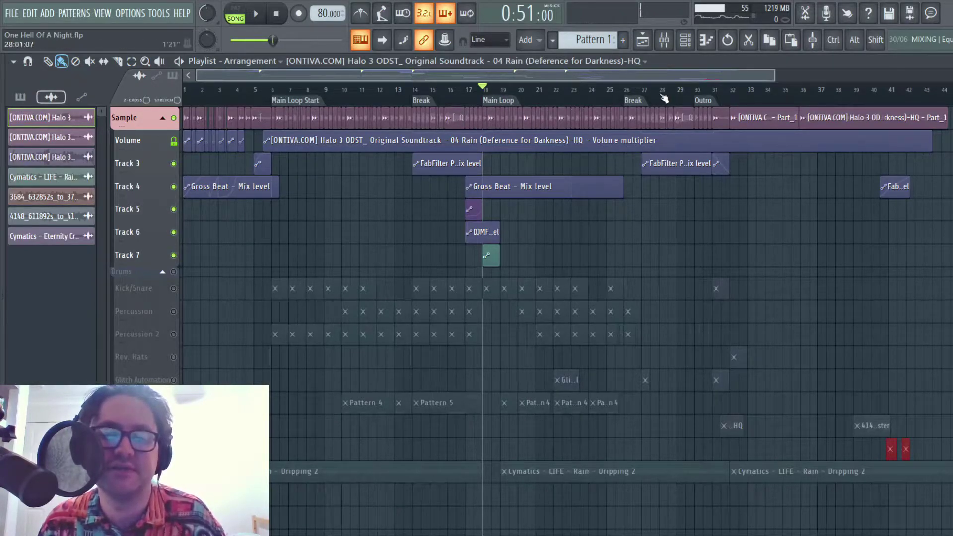
left_click(706, 102)
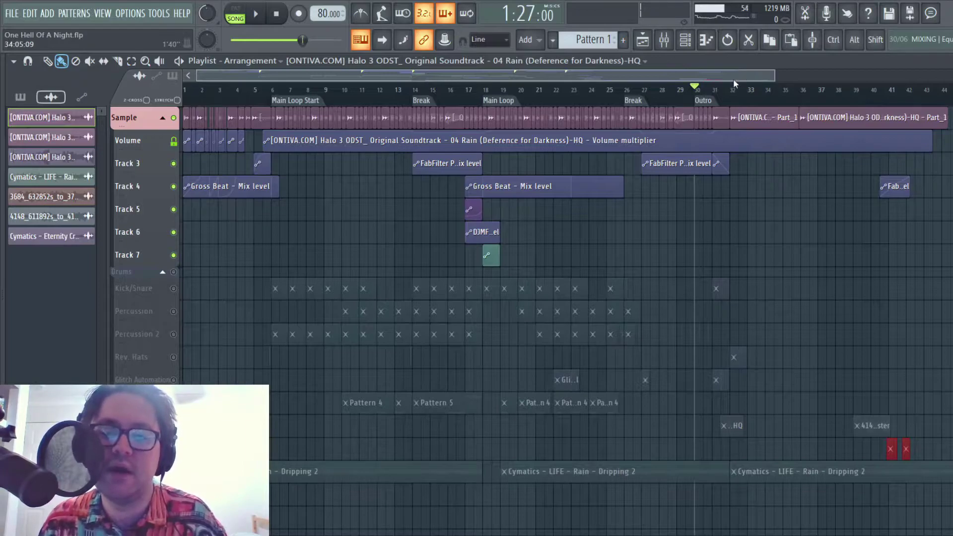
key("space")
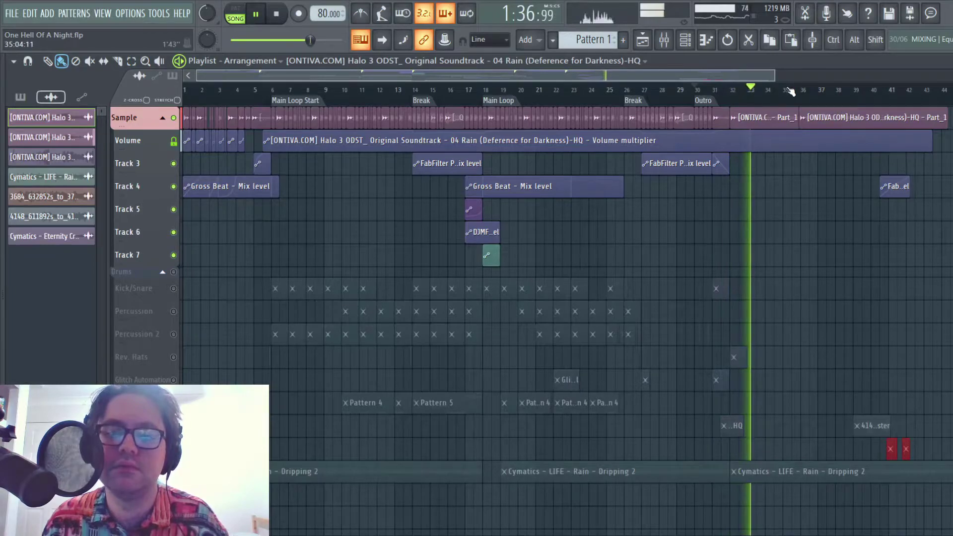
key("space")
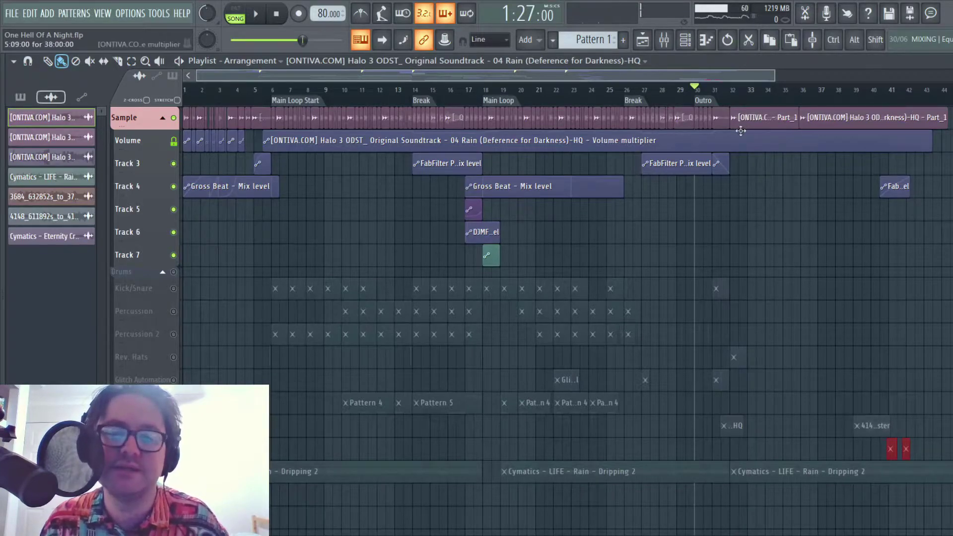
Step: Inspect the time stretching settings of the Part_1 Halo 3 ODST sample used in the outro
scroll(748, 129, "up", 3)
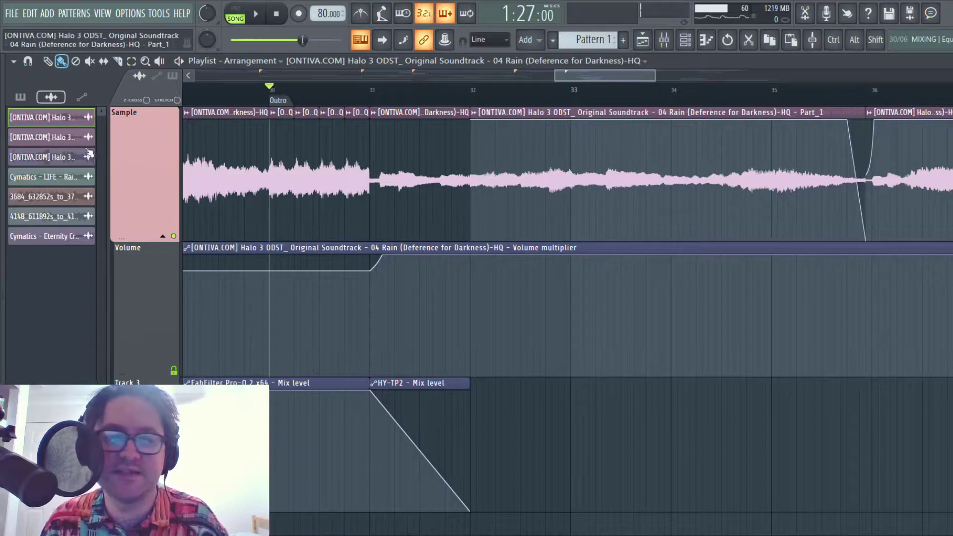
left_click(62, 133)
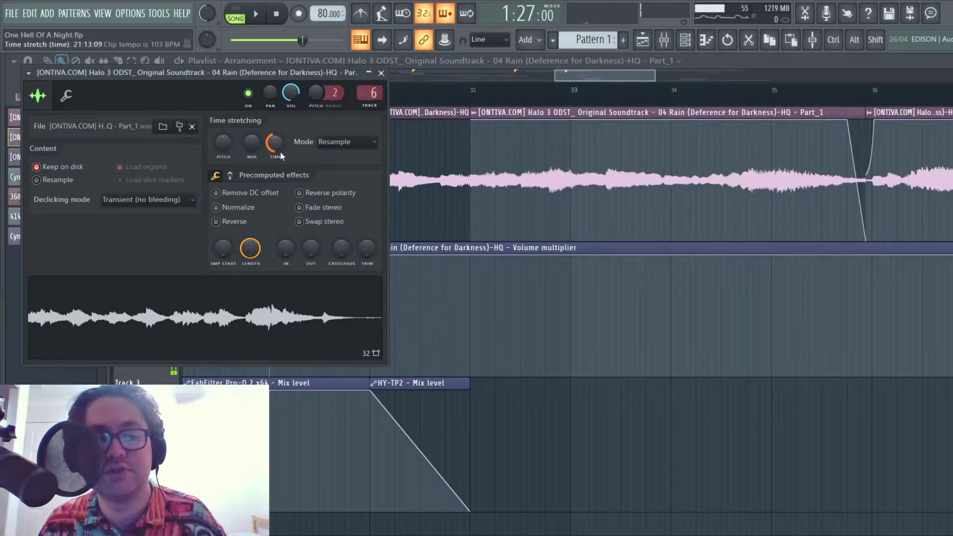
left_click(381, 73)
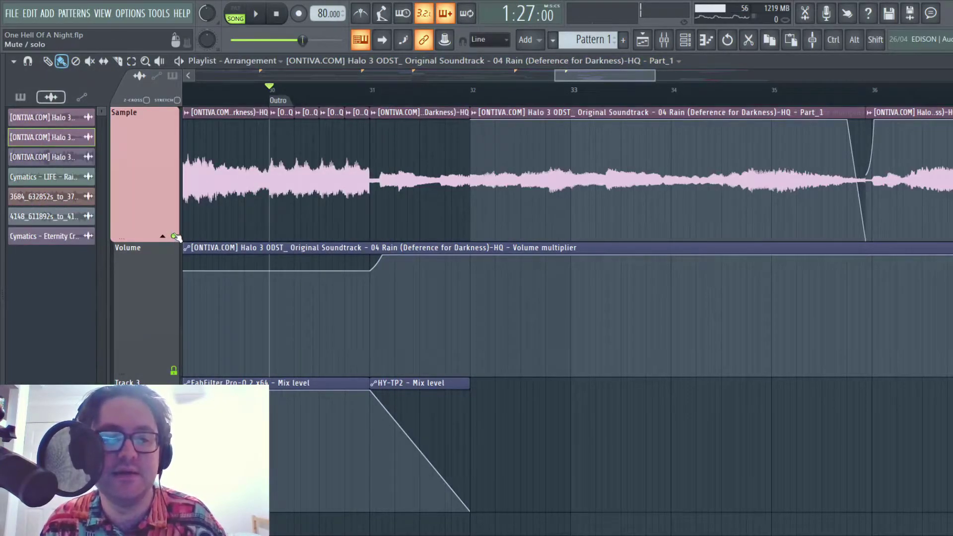
Step: Play the outro from bar 31 to hear the HY-TP2 mix level automation fade
left_click_drag(366, 97, 374, 96)
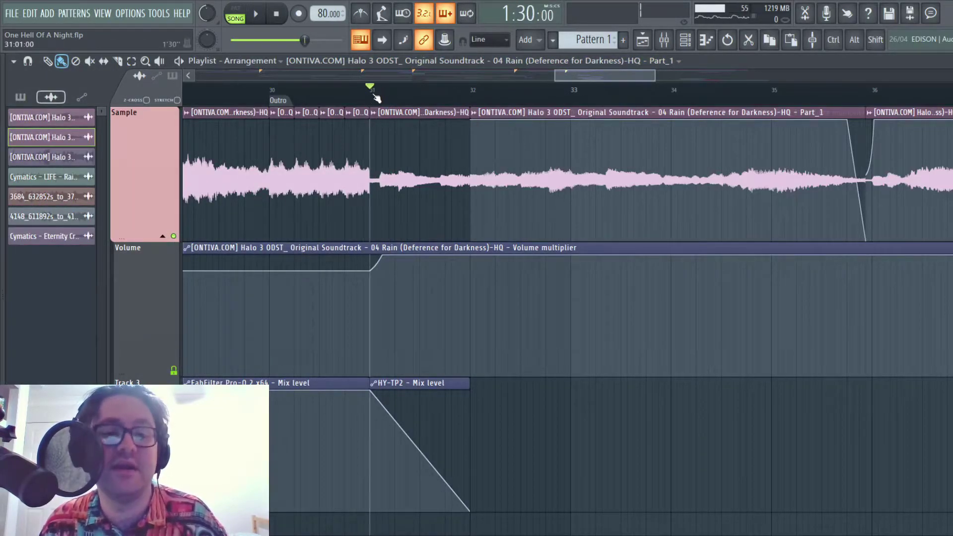
key("space")
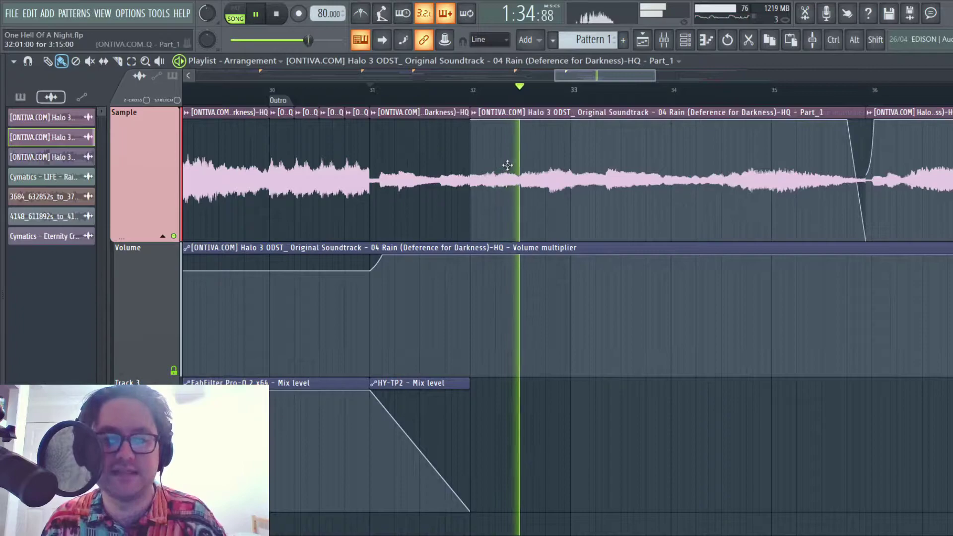
key("space")
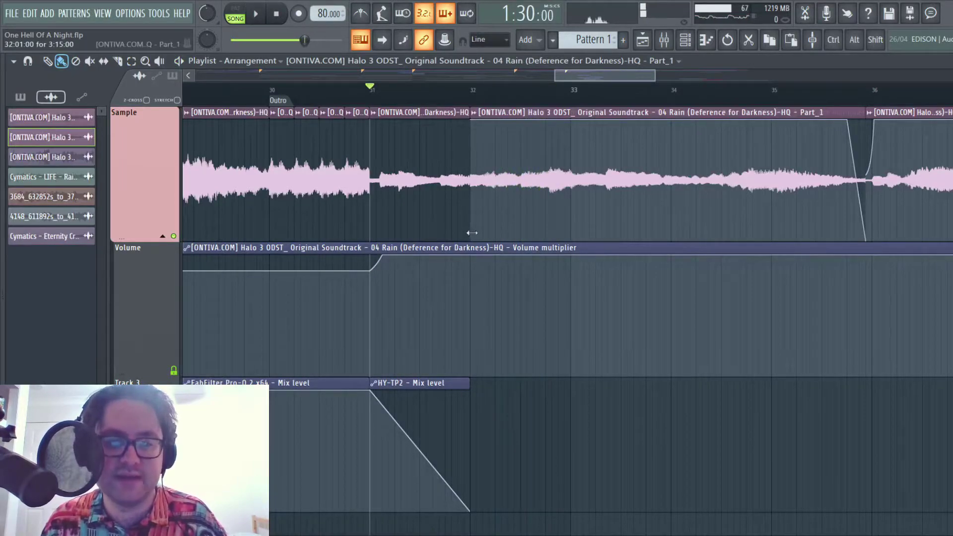
Step: Show the whole arrangement and place the playhead midway through bar 35, just before the final sample clip
right_click(453, 216, "ctrl")
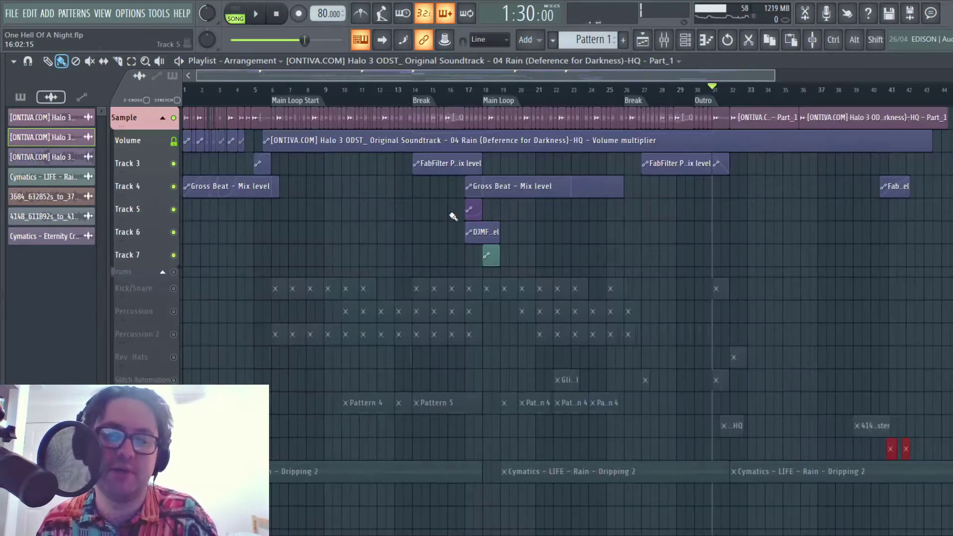
left_click(802, 99)
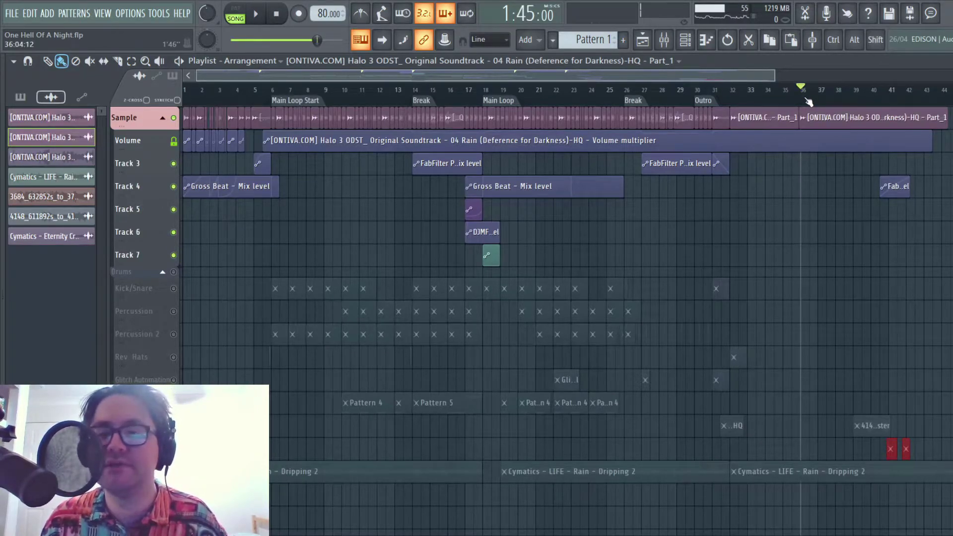
left_click(798, 98)
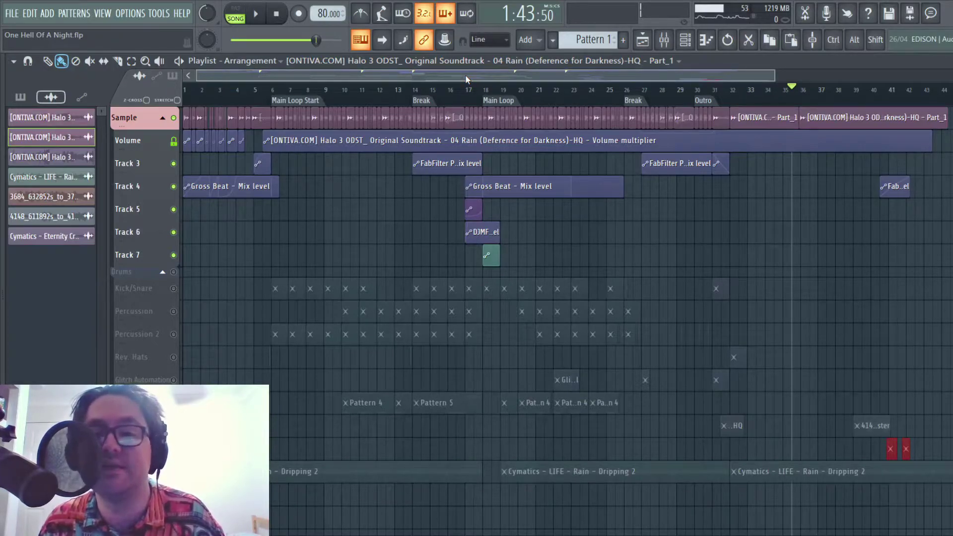
left_click_drag(456, 76, 395, 67)
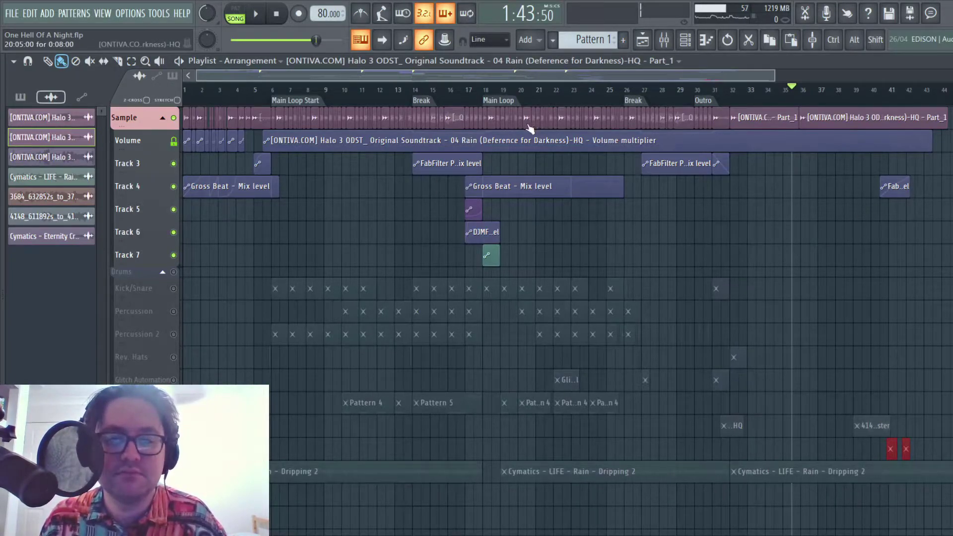
Step: Inspect the RC-20 Retro Color settings on the sample's mixer channel and return to the playlist
left_click(663, 40)
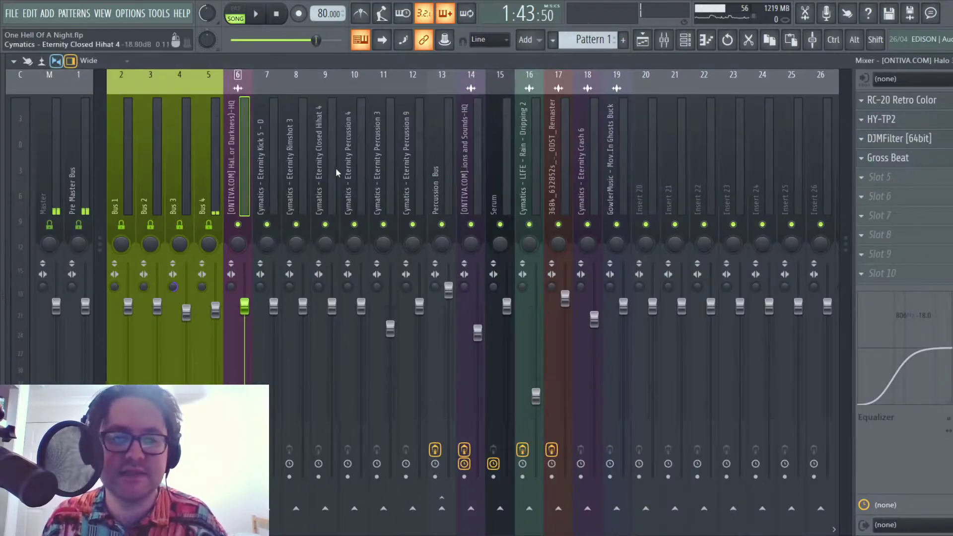
left_click(888, 100)
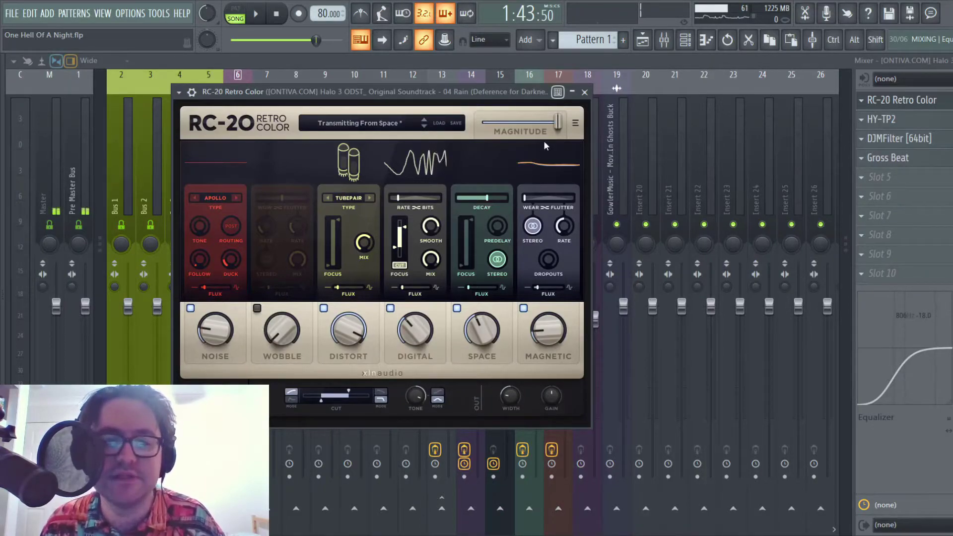
left_click(585, 91)
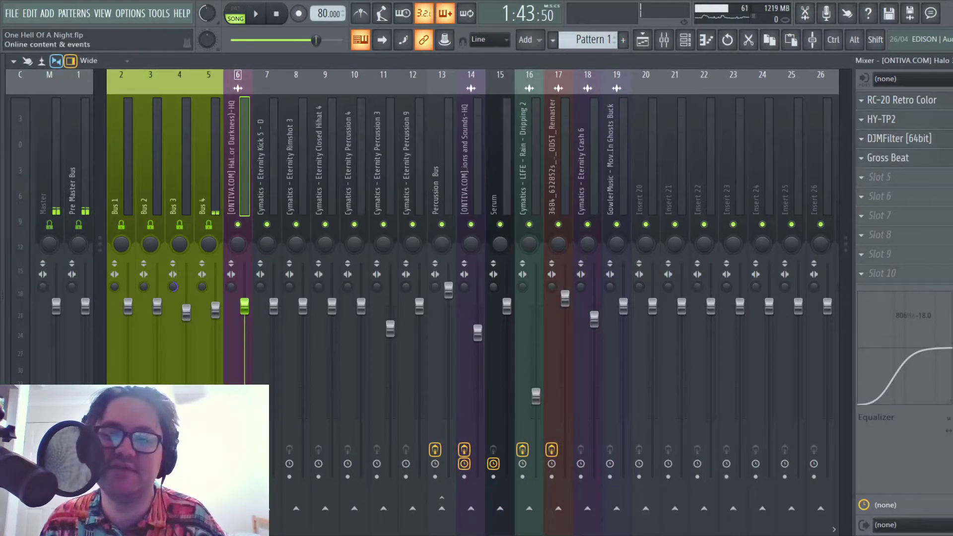
key("F5")
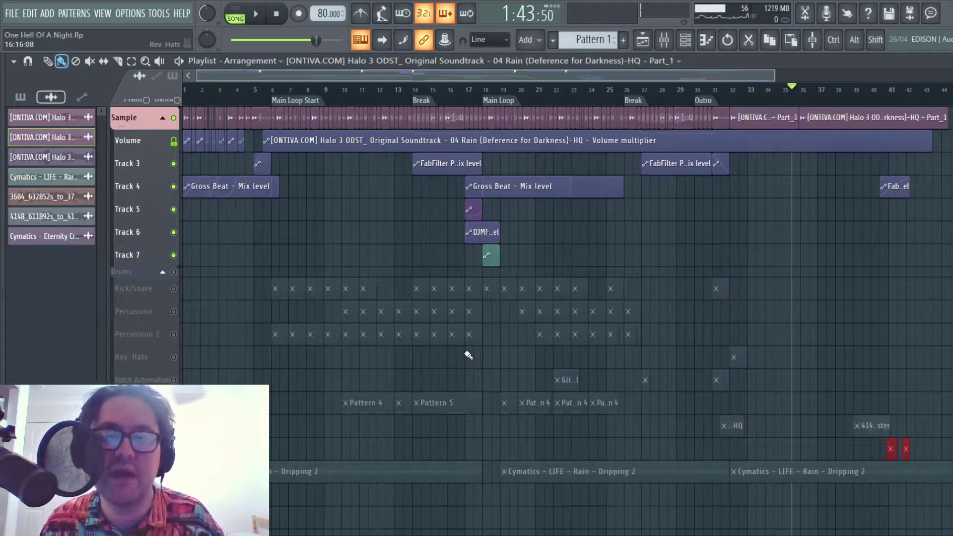
Step: Unmute the Drums group down to Rev. Hats and mute the Sample group down to Track 7
key("shift")
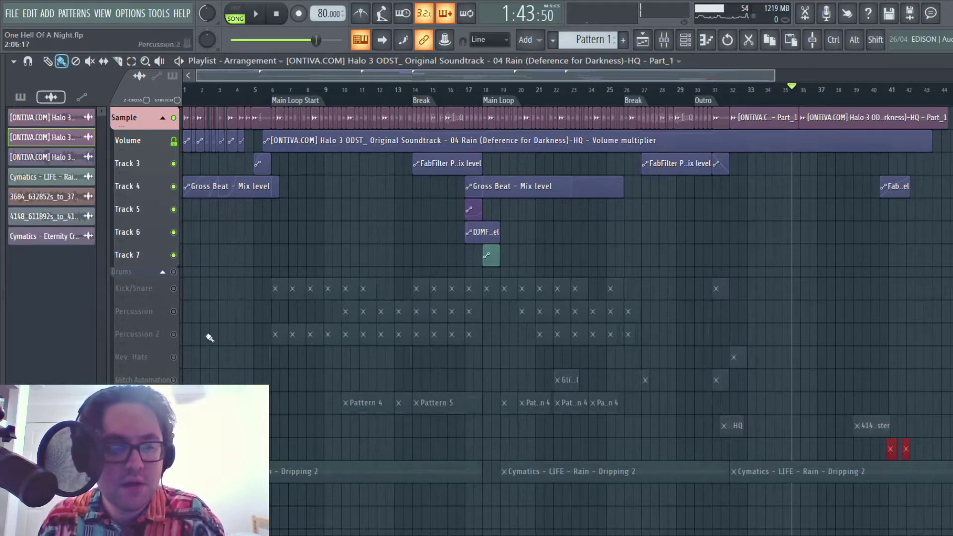
left_click(173, 271)
left_click_drag(174, 288, 173, 357)
left_click_drag(173, 118, 173, 255)
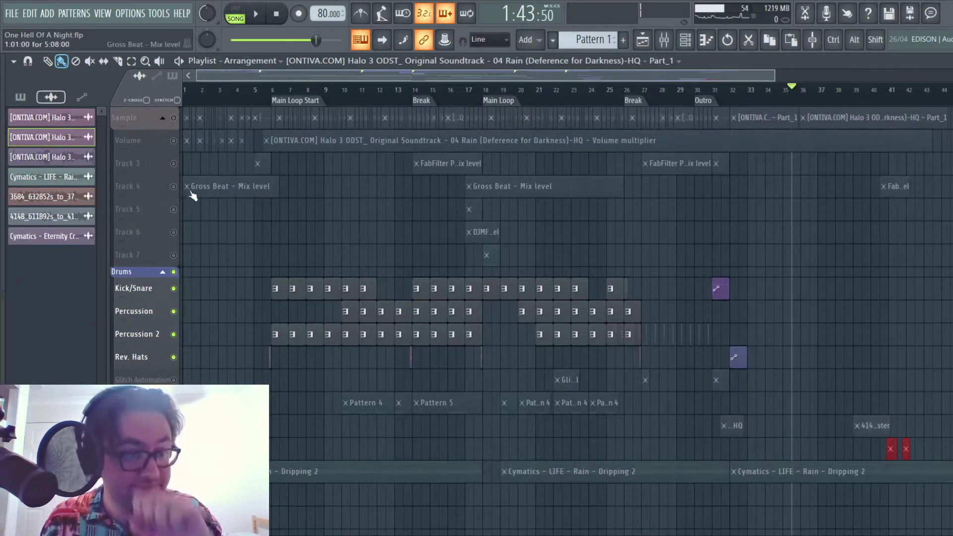
Step: Solo the Kick/Snare track and audition it from the Main Loop Start marker
right_click(176, 291)
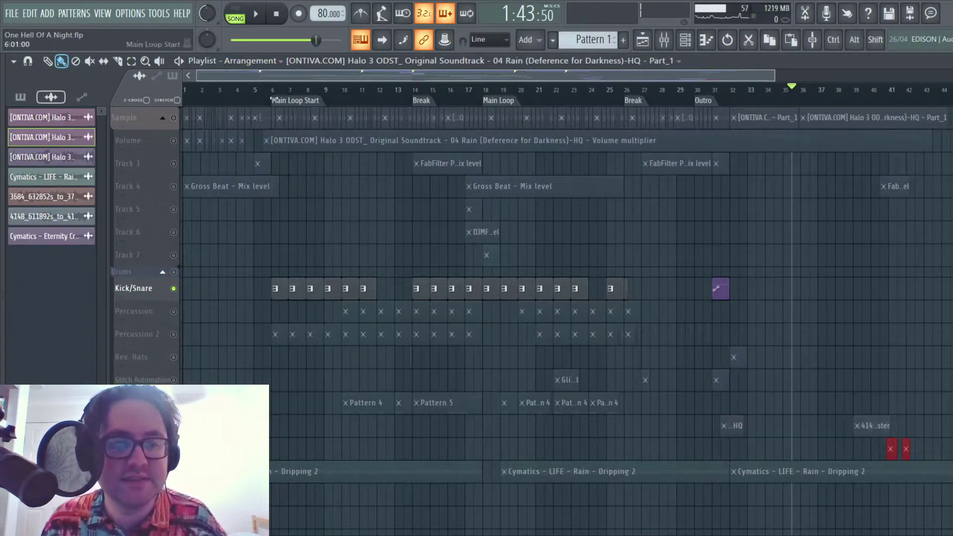
left_click(288, 107)
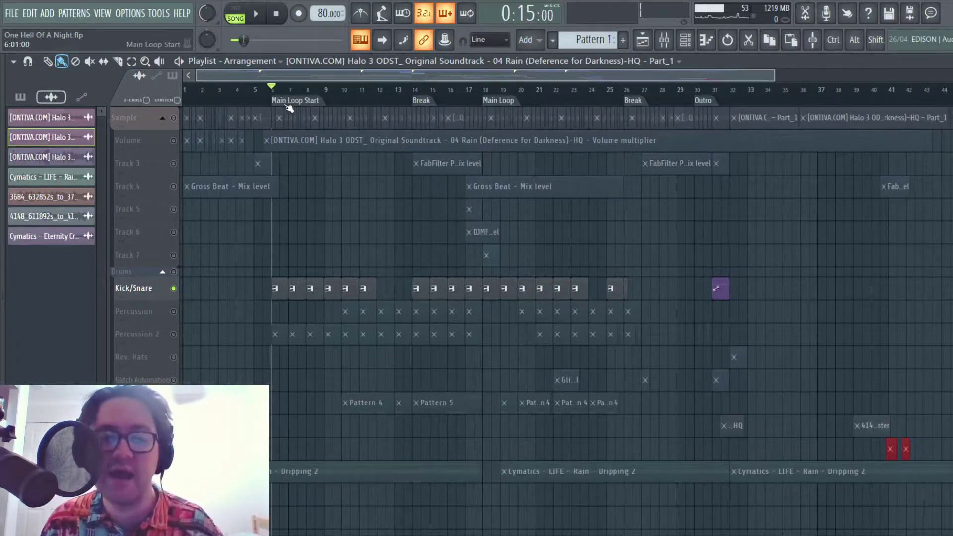
key("space")
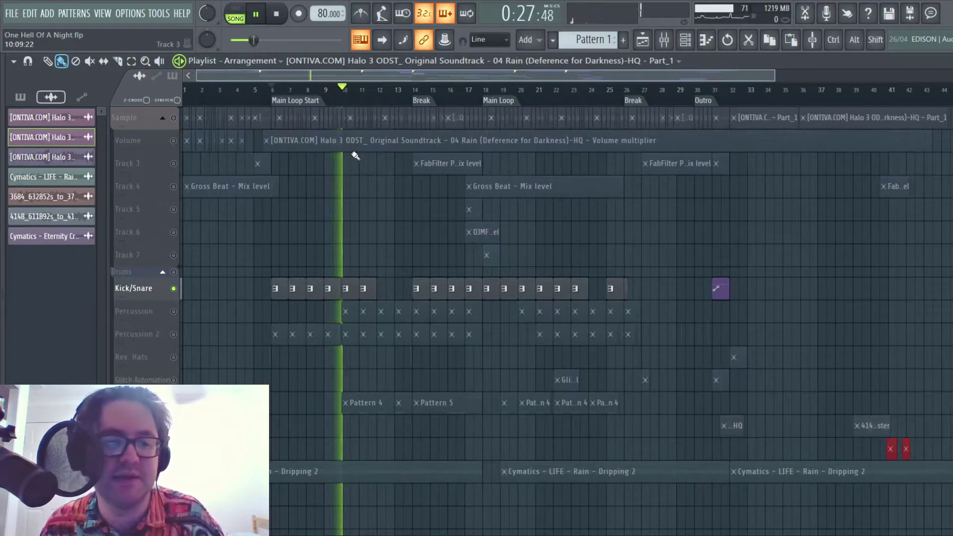
key("space")
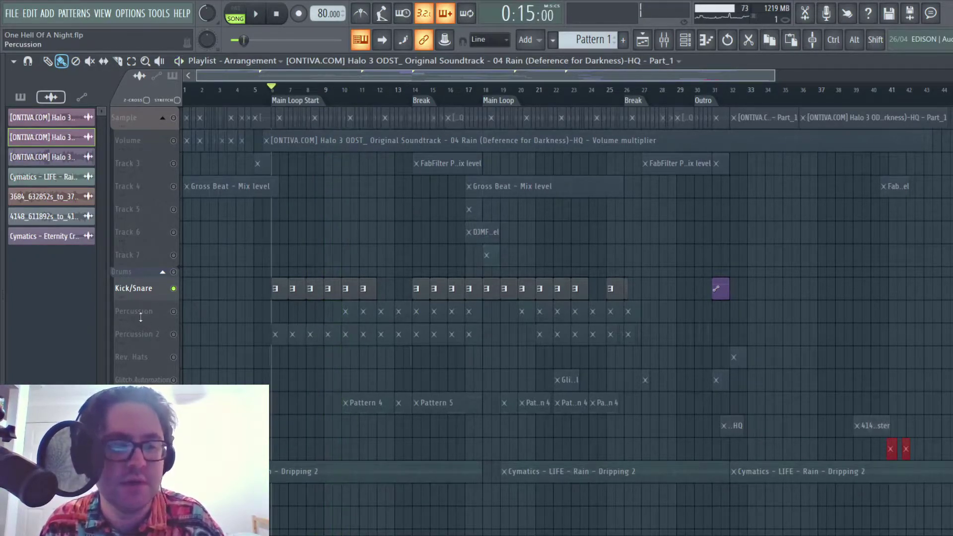
Step: Switch from the Kick/Snare track to the Percussion track and audition it from bar 10
left_click(173, 311)
left_click(173, 288)
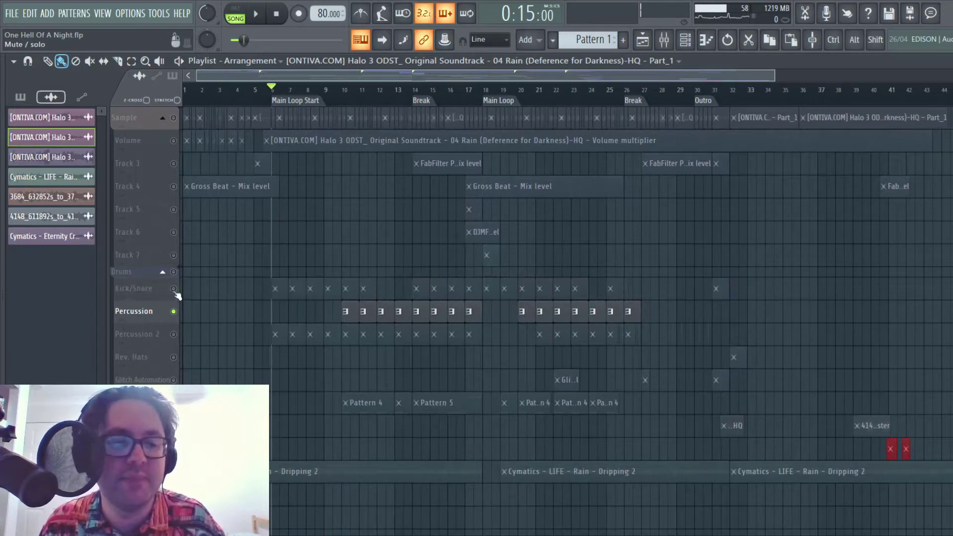
left_click(343, 94)
key("space")
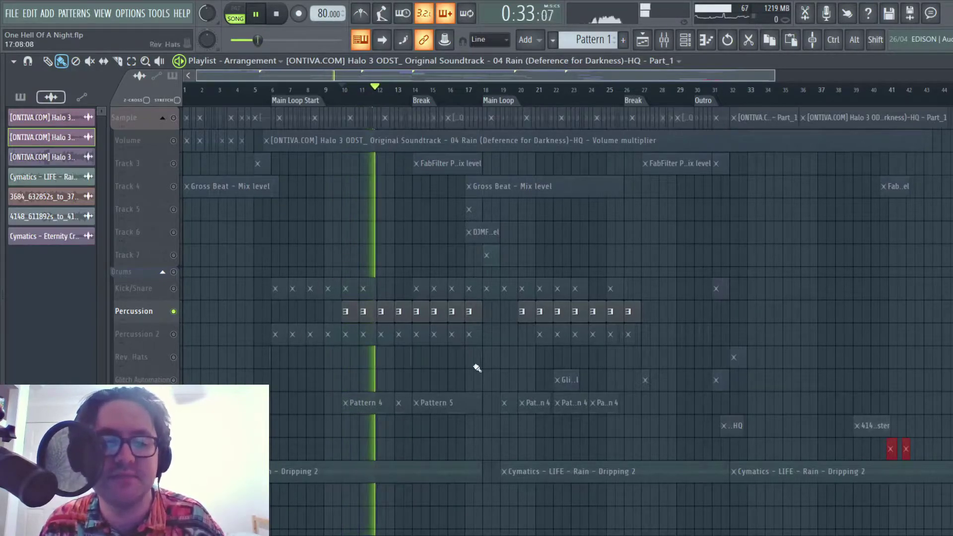
key("space")
Step: Solo the Percussion 2 track and audition its Pattern 3 clips from bar 9
right_click(174, 334)
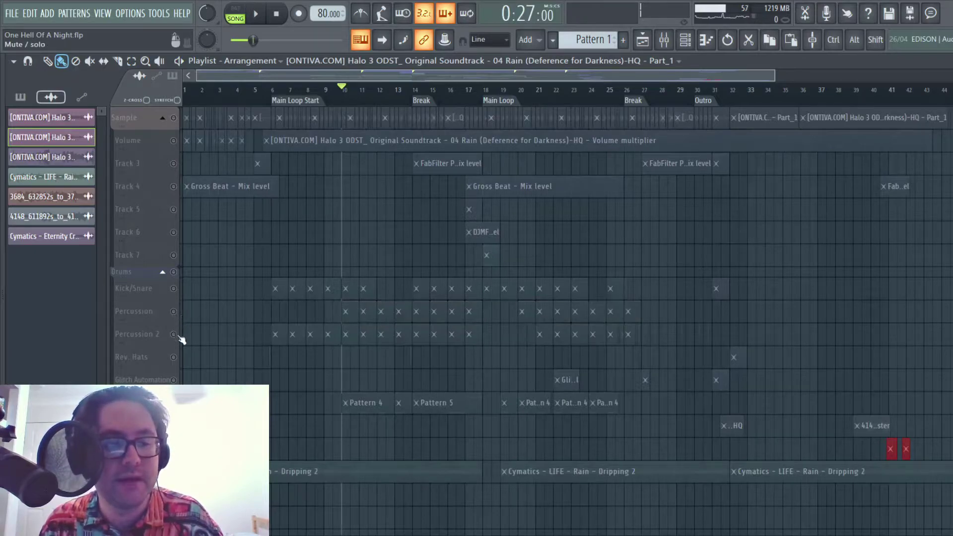
scroll(238, 376, "up", 3)
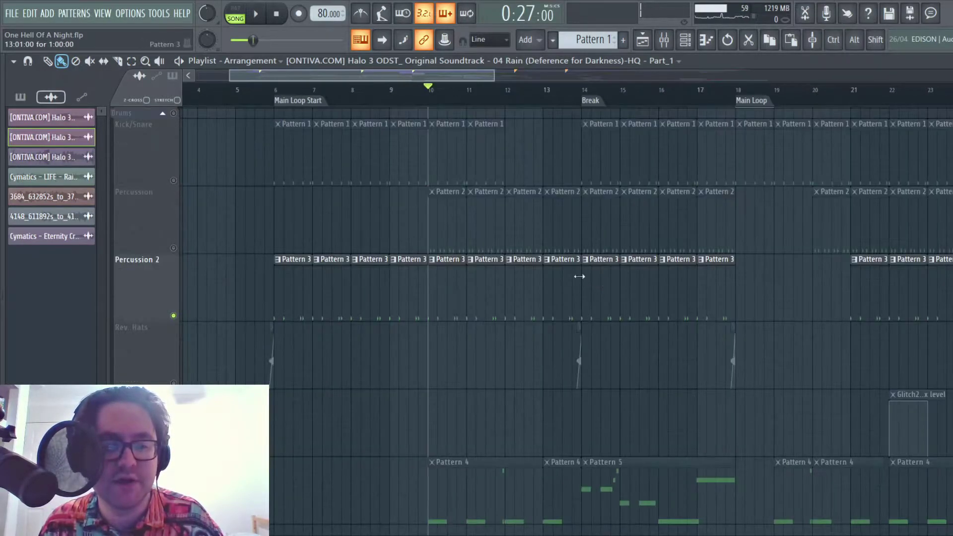
left_click(395, 102)
key("space")
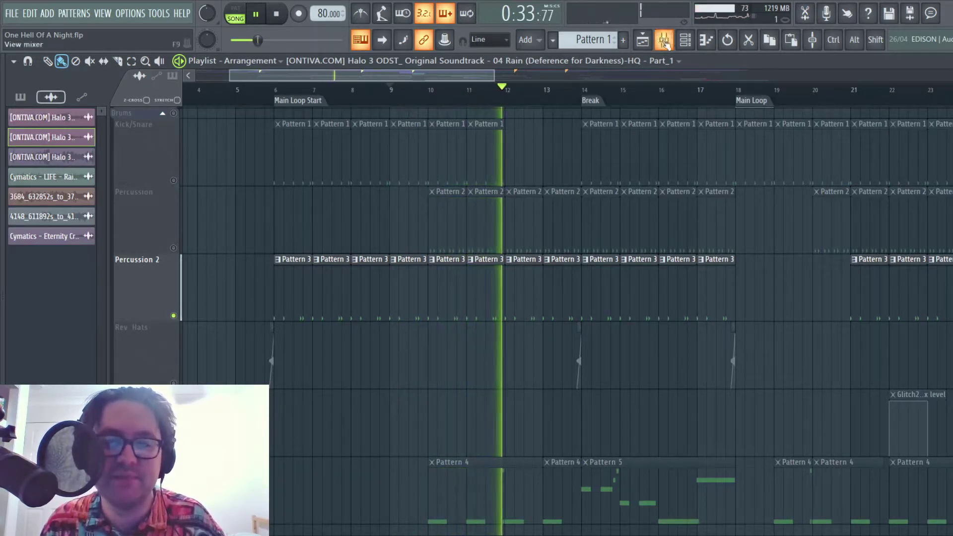
key("space")
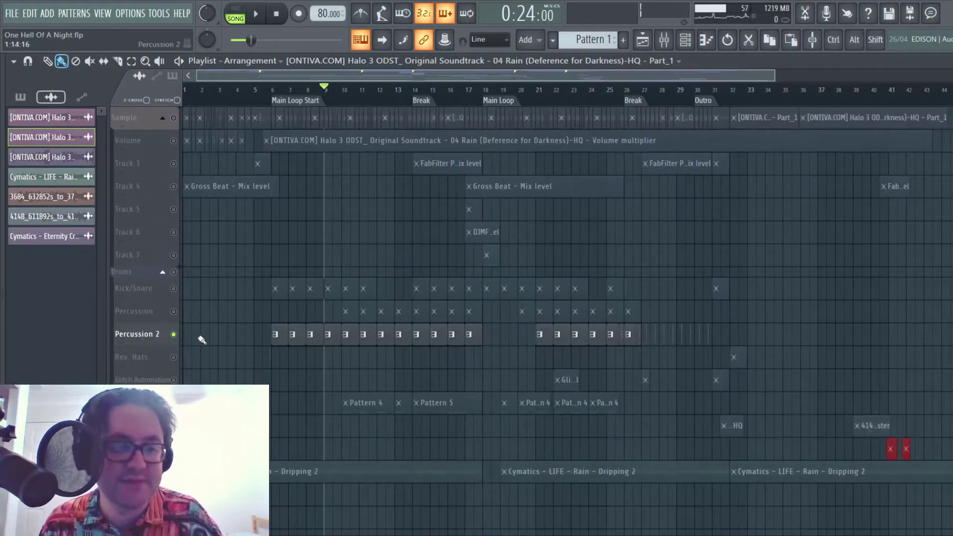
Step: Enable Rev. Hats alongside Percussion 2 and play both from just before the Main Loop Start marker
left_click(174, 357)
left_click(174, 334)
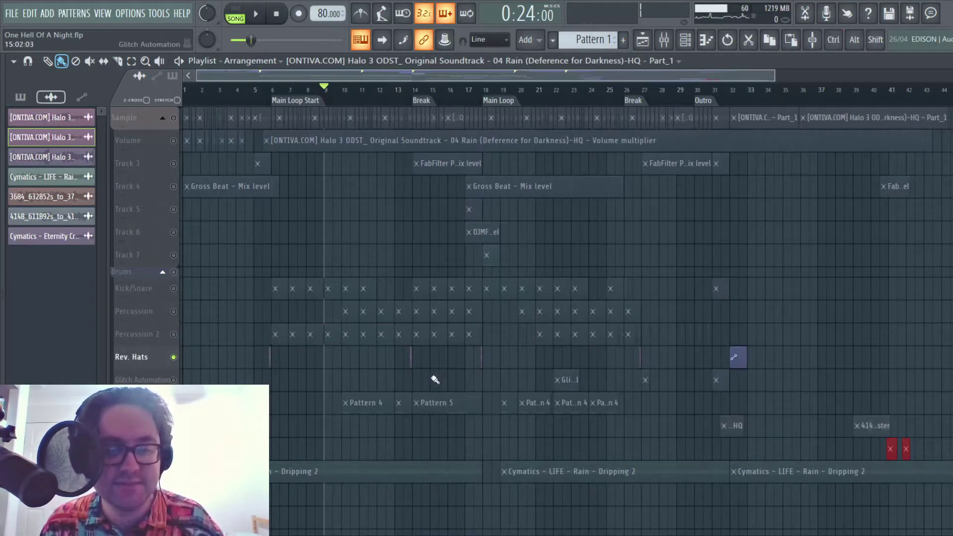
scroll(273, 347, "up", 5)
left_click(173, 315)
left_click(333, 97)
key("space")
left_click(329, 91)
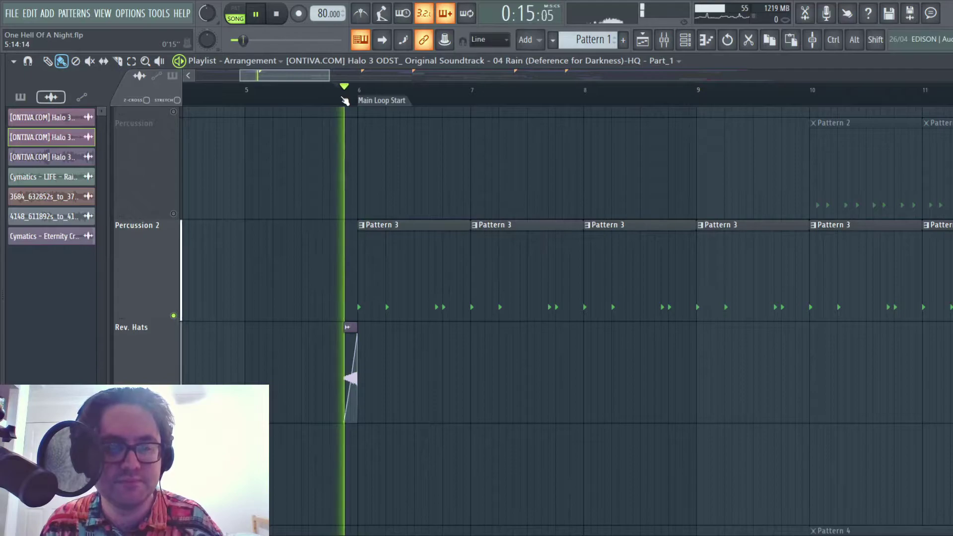
Step: Stop playback and enable the Glitch Automation, Percussion and Kick/Snare tracks alongside Percussion 2 and Rev. Hats
key("space")
scroll(345, 101, "down", 5)
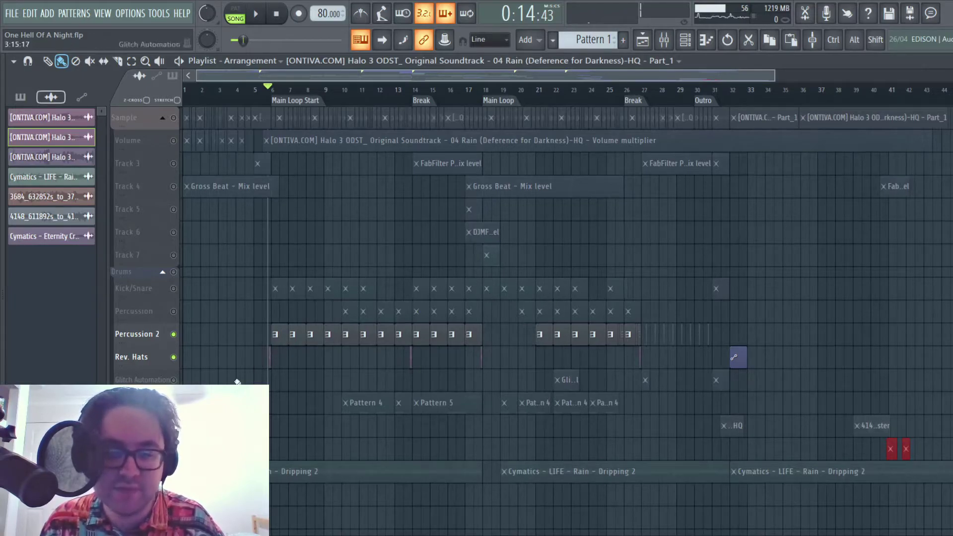
left_click(174, 380)
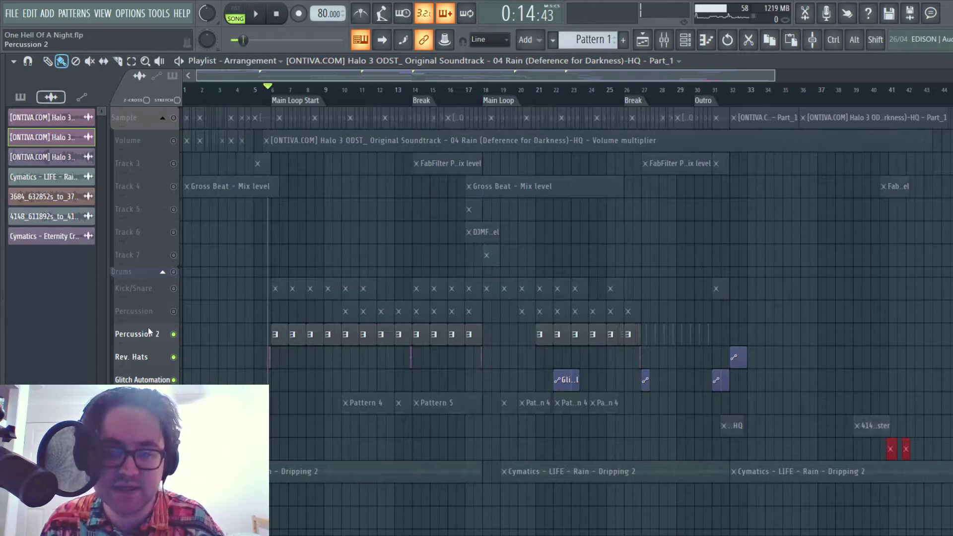
left_click(174, 312)
left_click(173, 289)
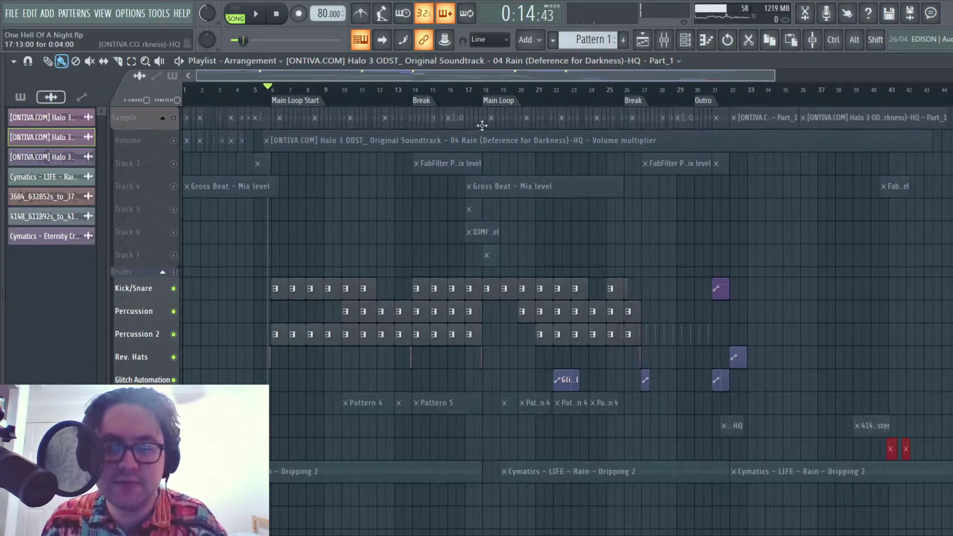
Step: Audition the combined drum tracks from the Main Loop marker at bar 18
left_click(483, 90)
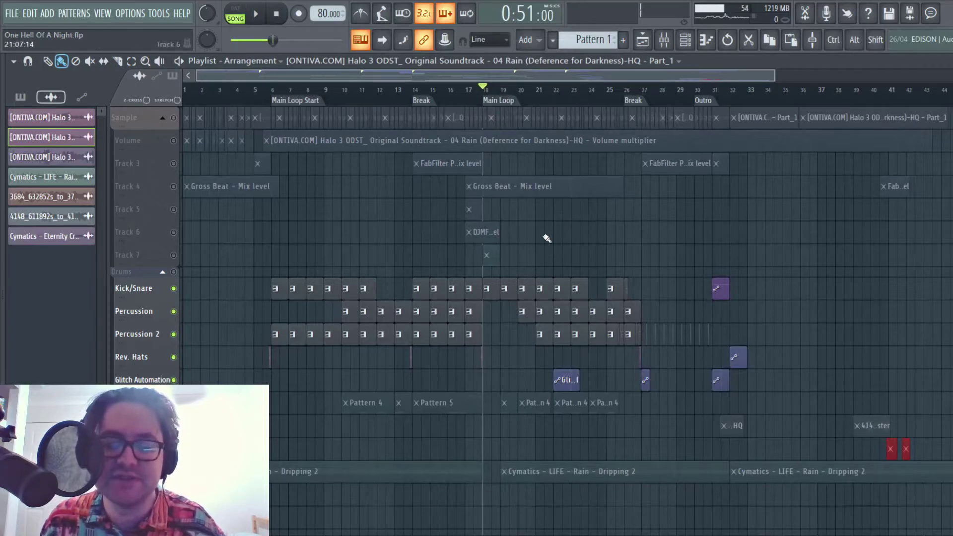
key("space")
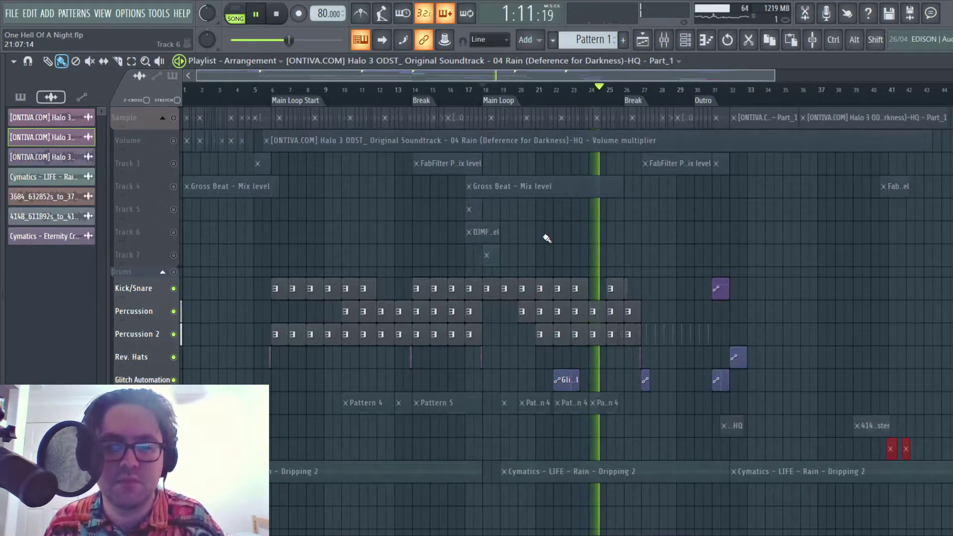
key("space")
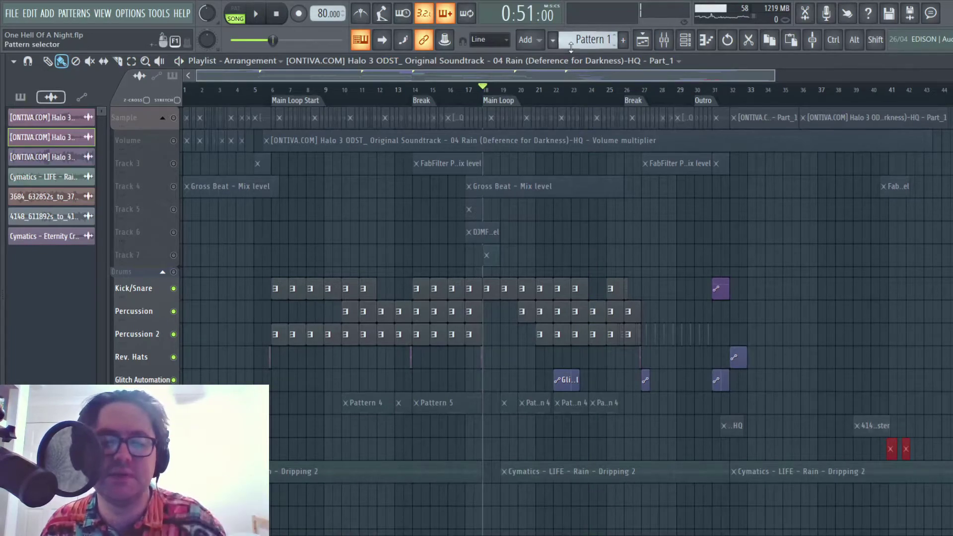
Step: Examine the Glitch2 effect on mixer Bus 4, including its effect sequence, and return to the playlist
left_click(665, 41)
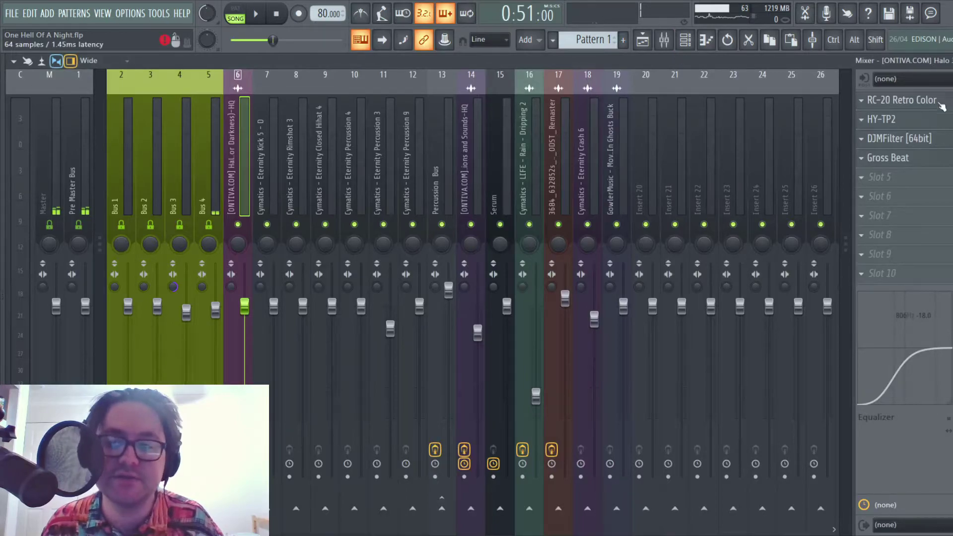
left_click(218, 160)
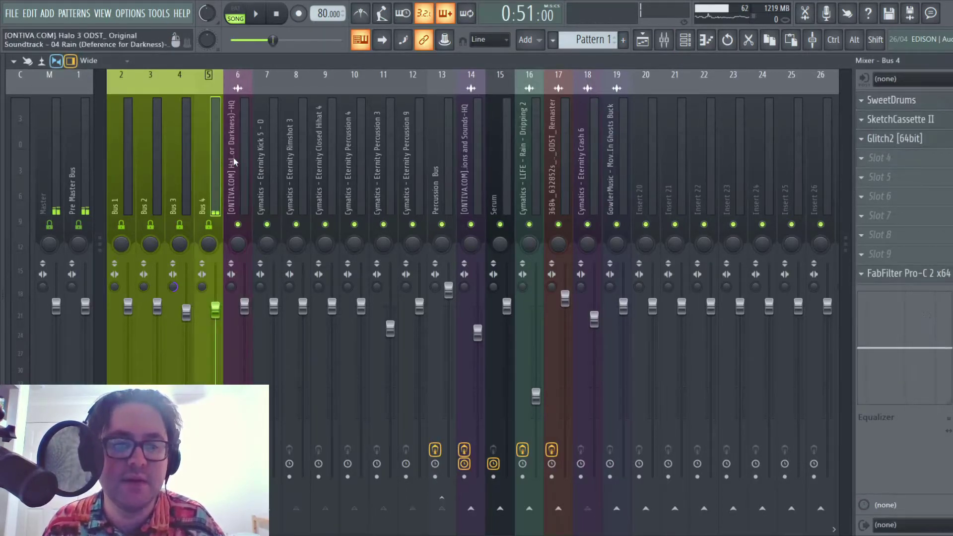
left_click(919, 143)
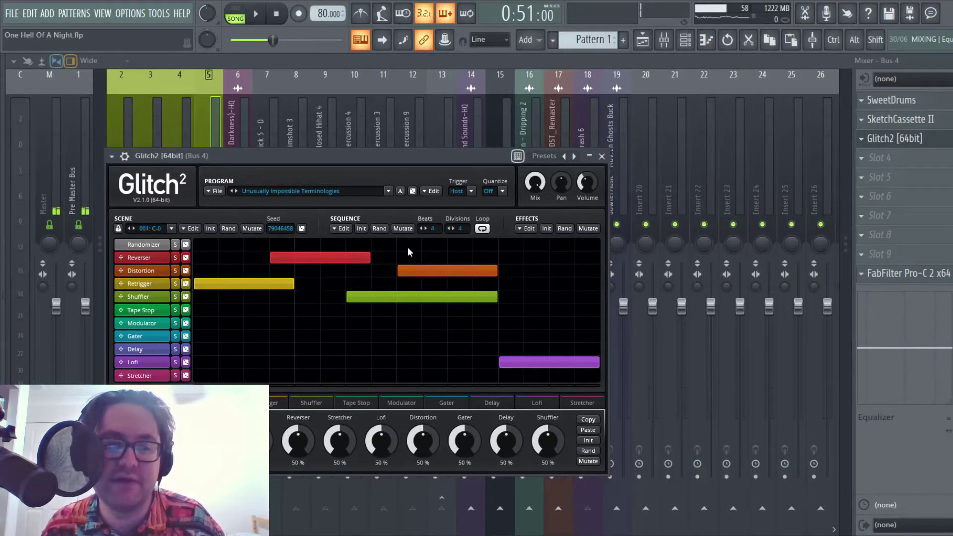
left_click(601, 156)
key("Escape")
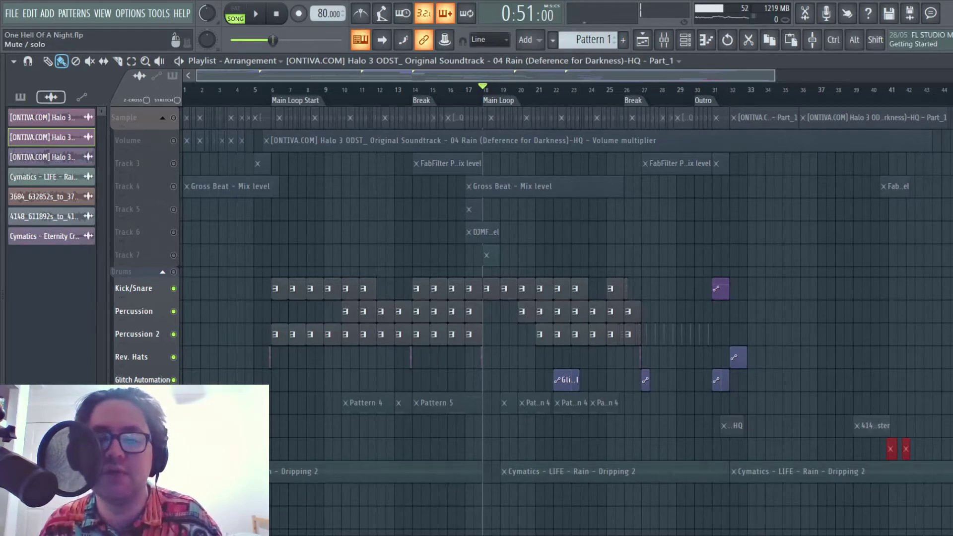
left_click(173, 403)
left_click(173, 288)
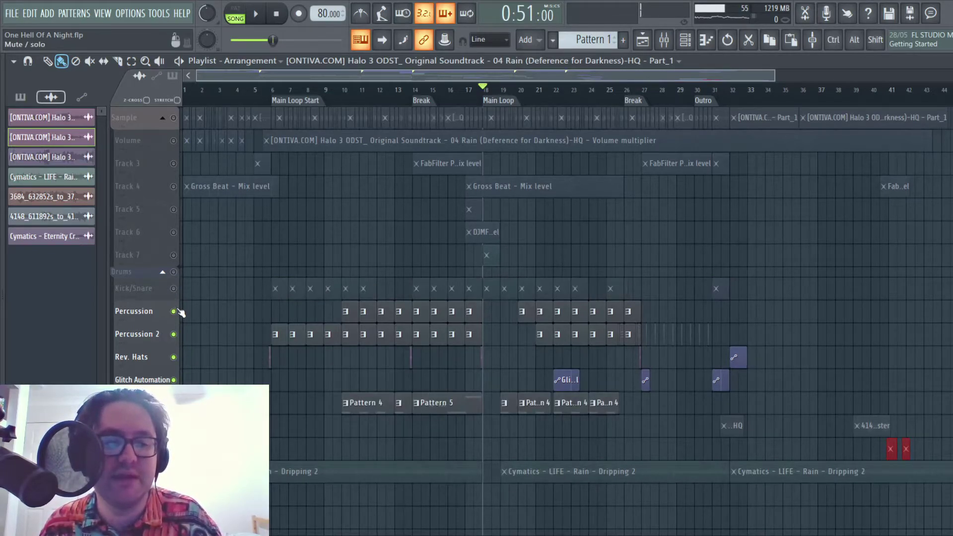
left_click(173, 288)
Step: View the SketchCassette II effect on mixer Bus 4 and close its window
left_click(663, 40)
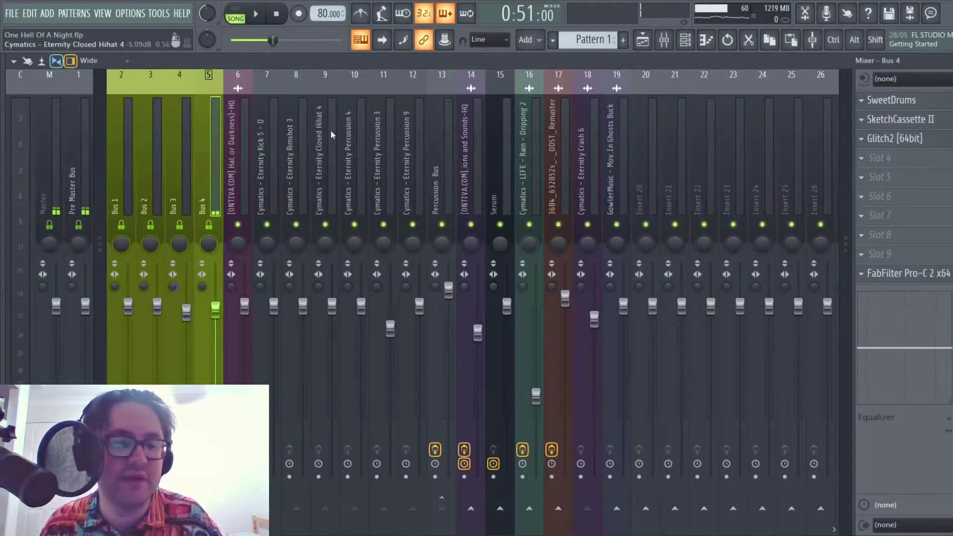
left_click(898, 121)
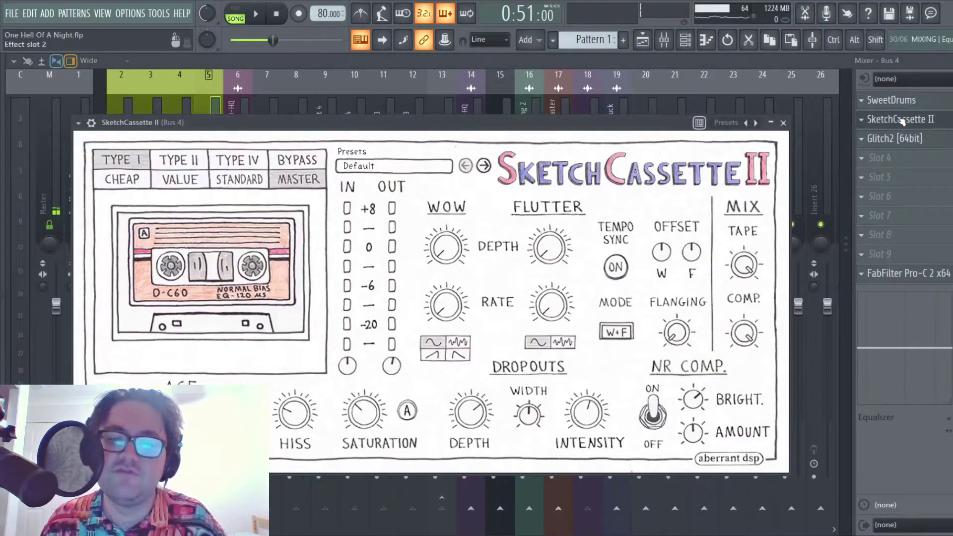
left_click(899, 120)
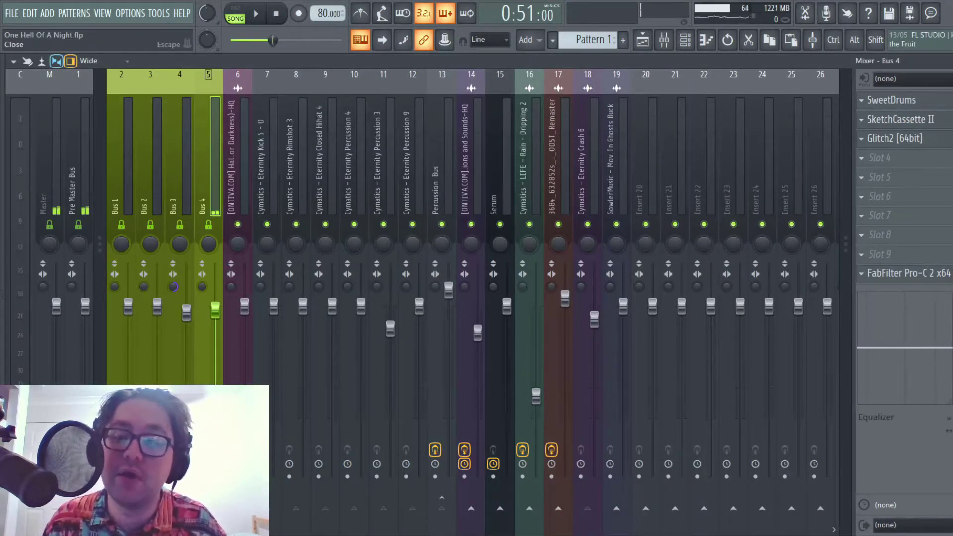
Step: Keep Glitch Automation enabled with the Pattern 4 track muted, and play the drums from bar 18 while watching the mixer levels
key("F9")
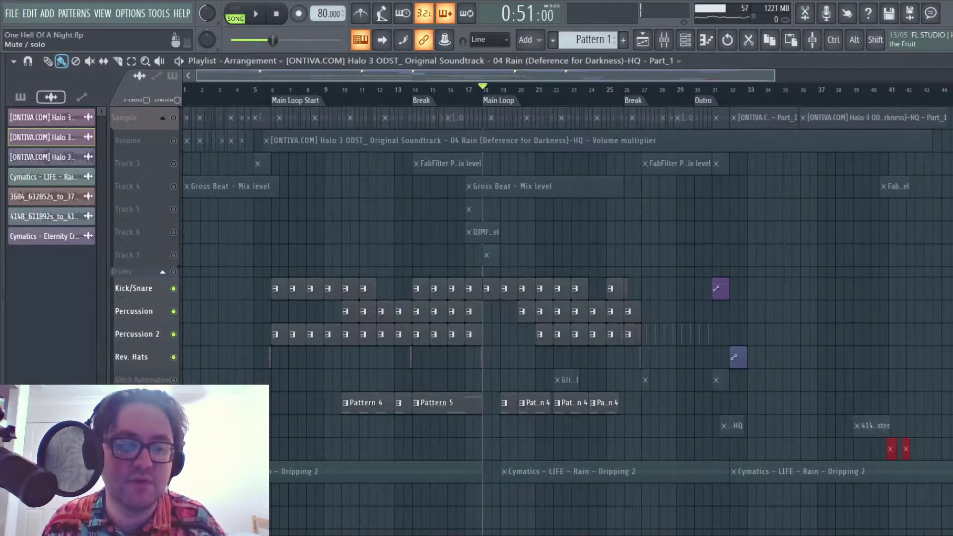
left_click(173, 379)
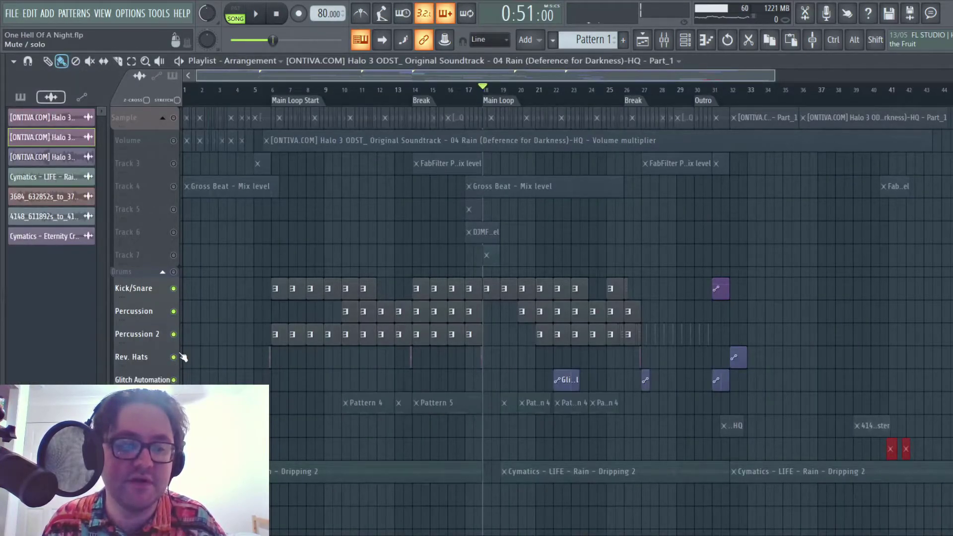
left_click(665, 40)
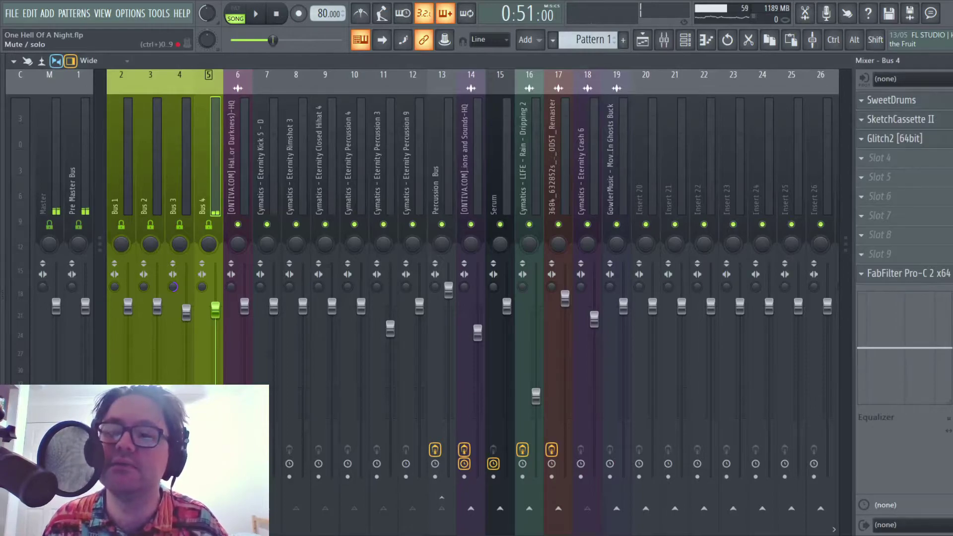
key("space")
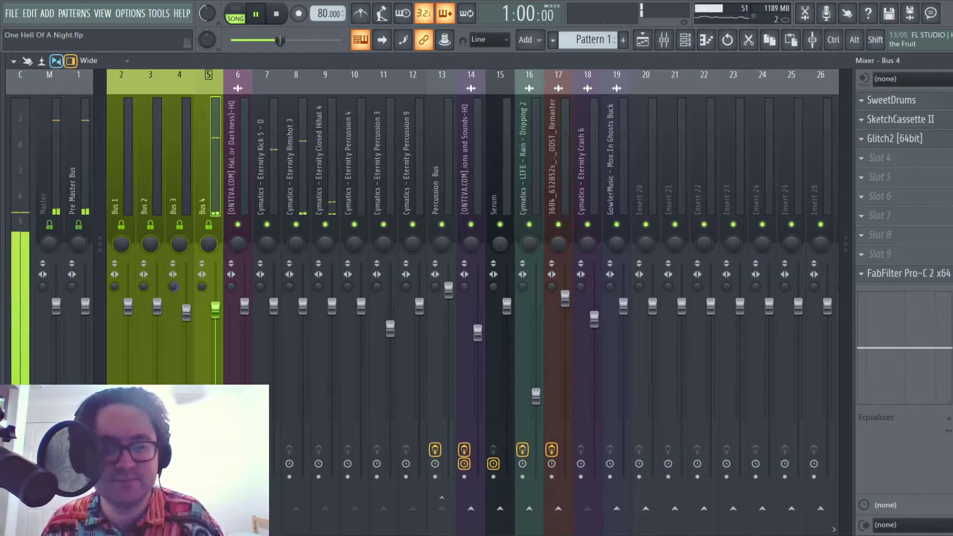
key("space")
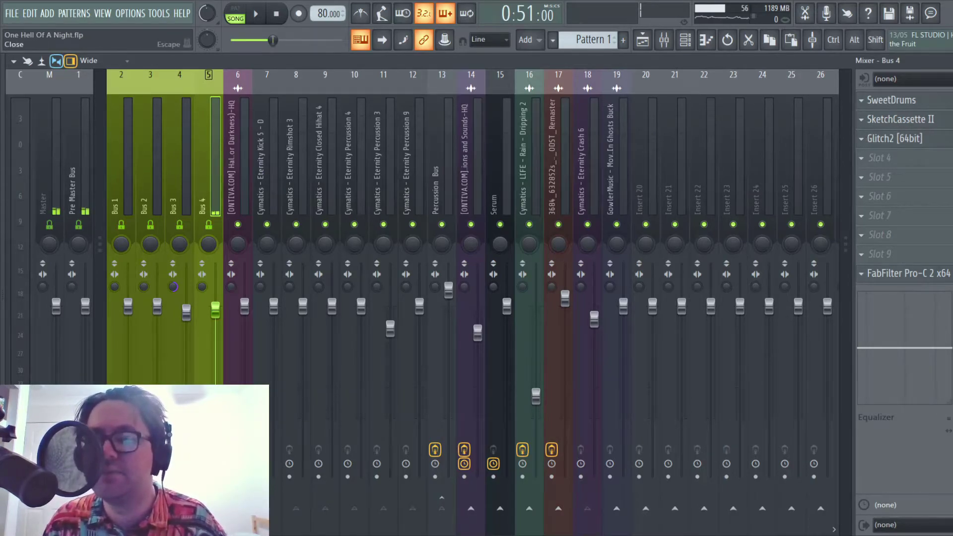
Step: Solo the playlist track holding the Pattern 4 and Pattern 5 clips and place the playhead at bar 10
key("F5")
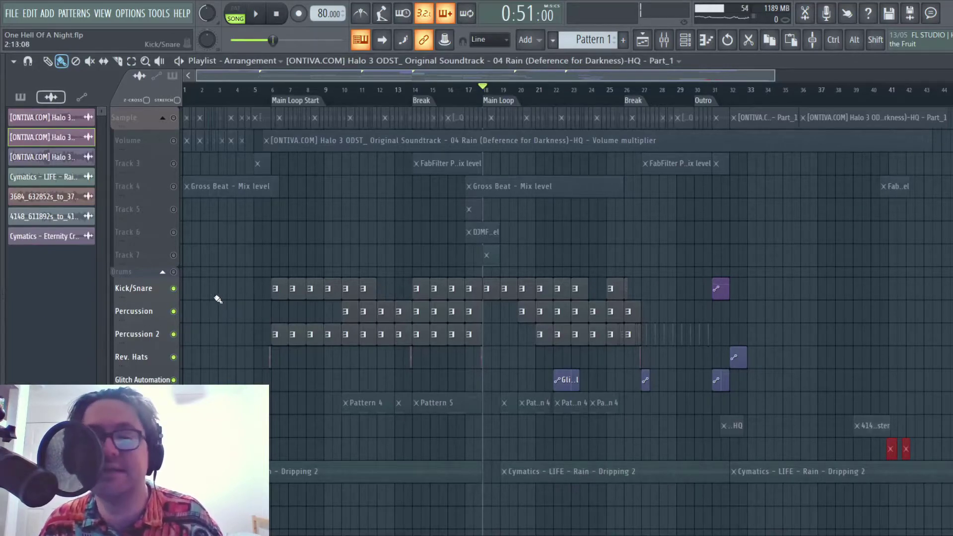
right_click(174, 289)
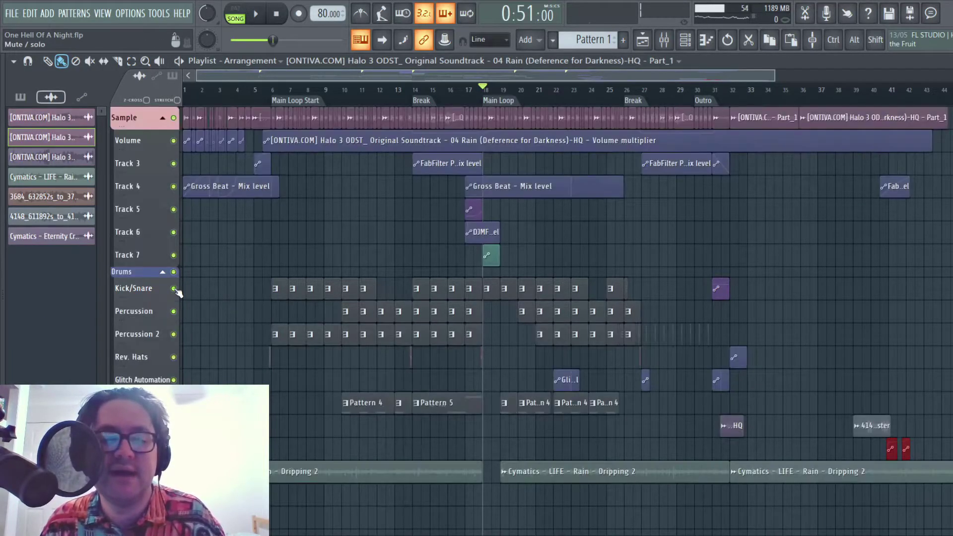
right_click(174, 403)
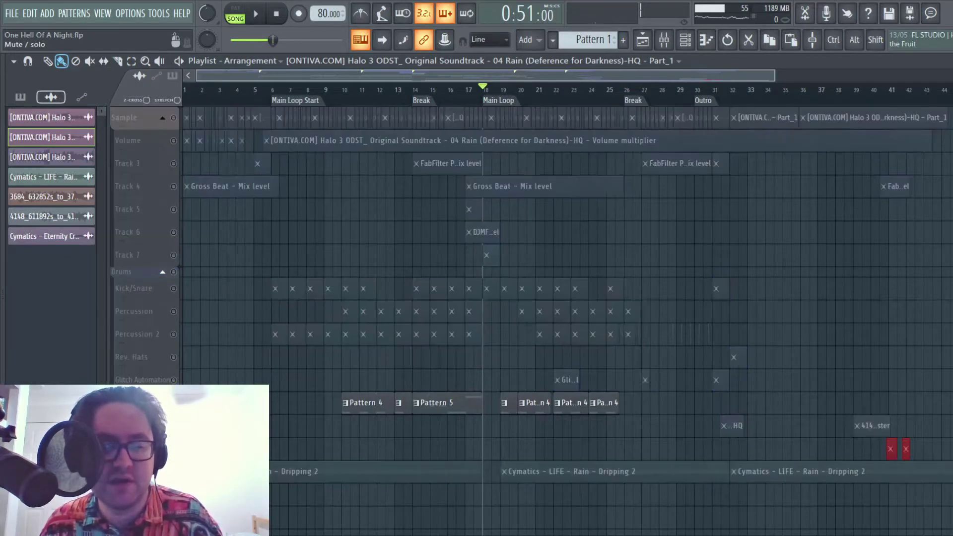
left_click(342, 98)
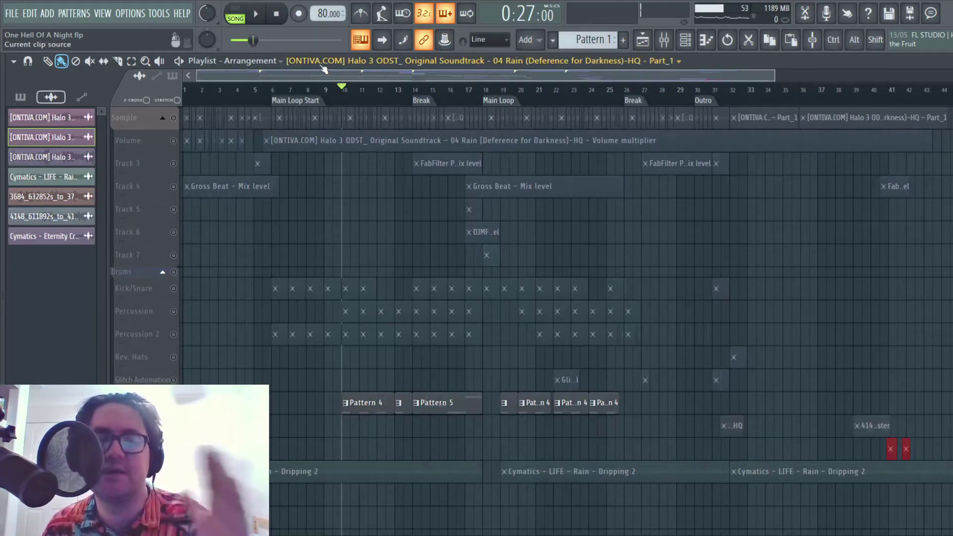
Step: Examine the Serum and Bus 3 mixer tracks for their effects and routing, and return to the playlist
left_click(664, 40)
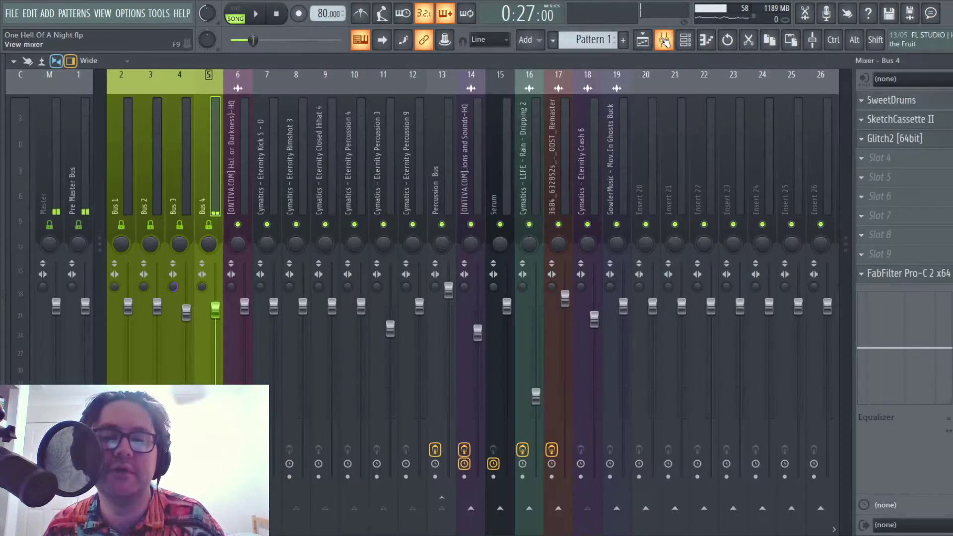
left_click(504, 174)
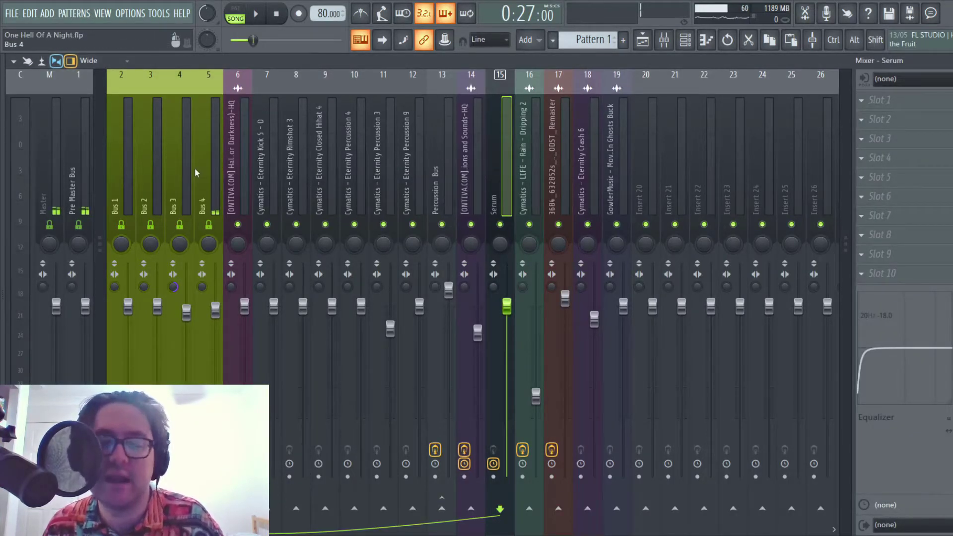
left_click(175, 160)
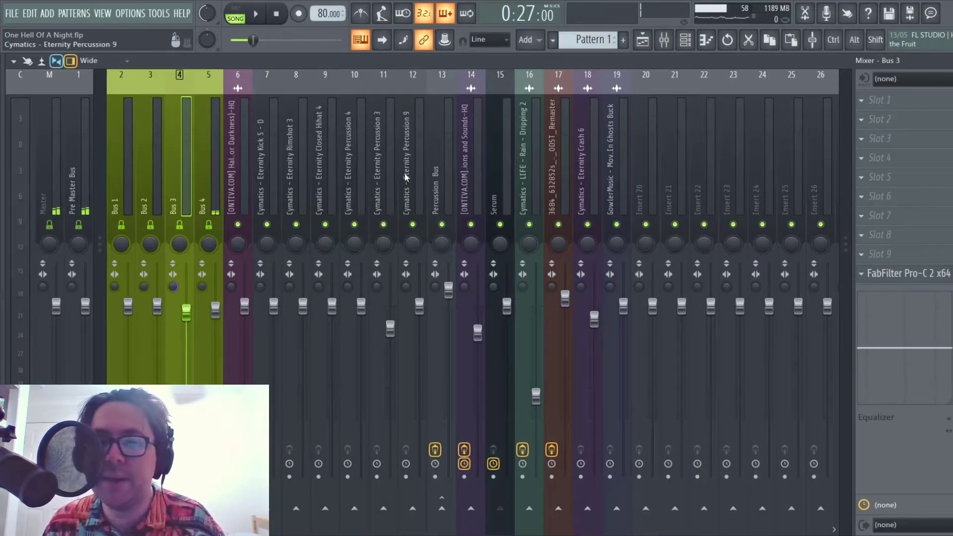
left_click(508, 165)
left_click(947, 60)
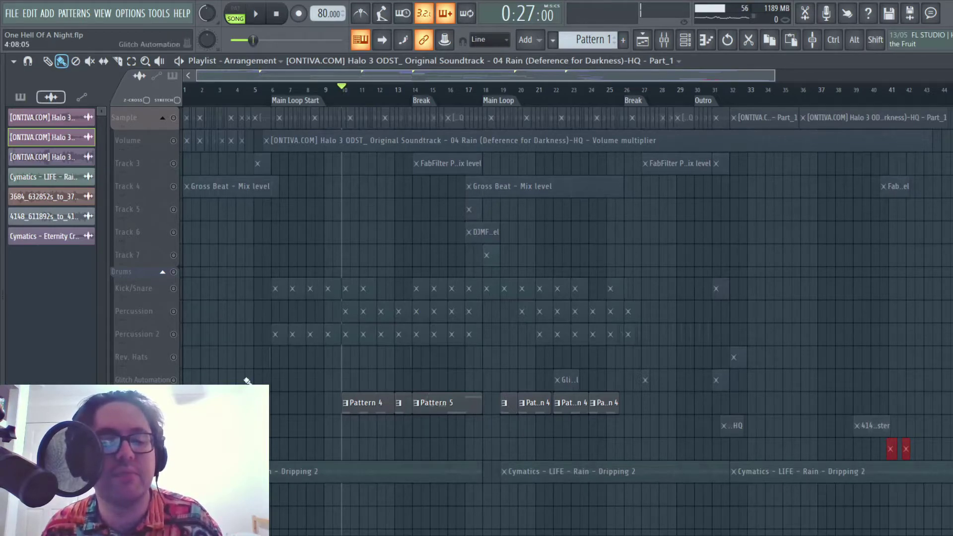
Step: Audition the soloed Pattern 4 clips from bar 10 and replay them from bar 11
key("space")
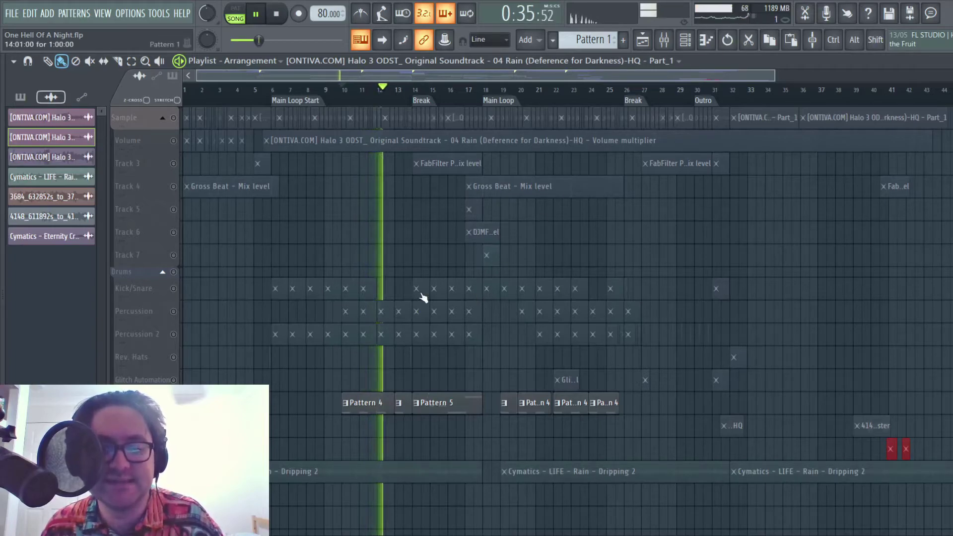
key("space")
left_click(360, 94)
key("space")
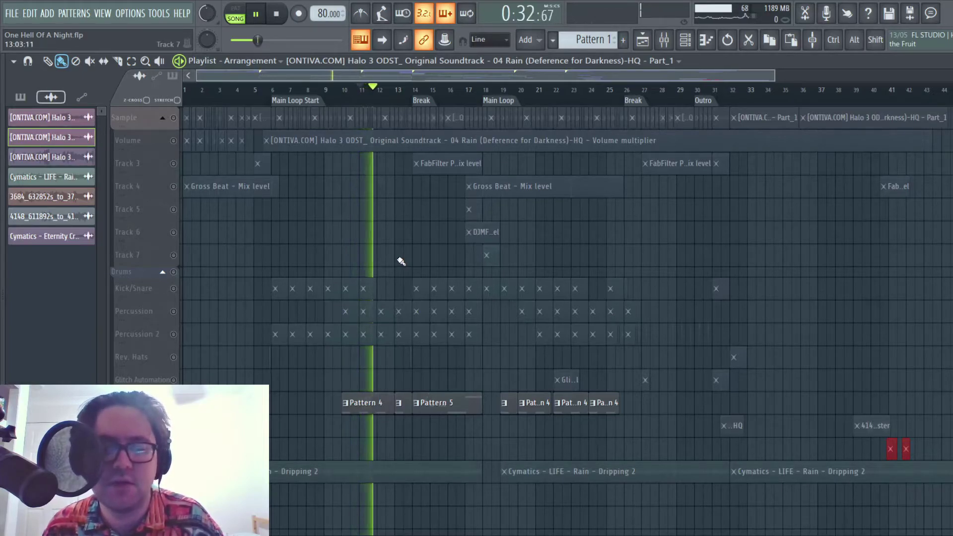
key("space")
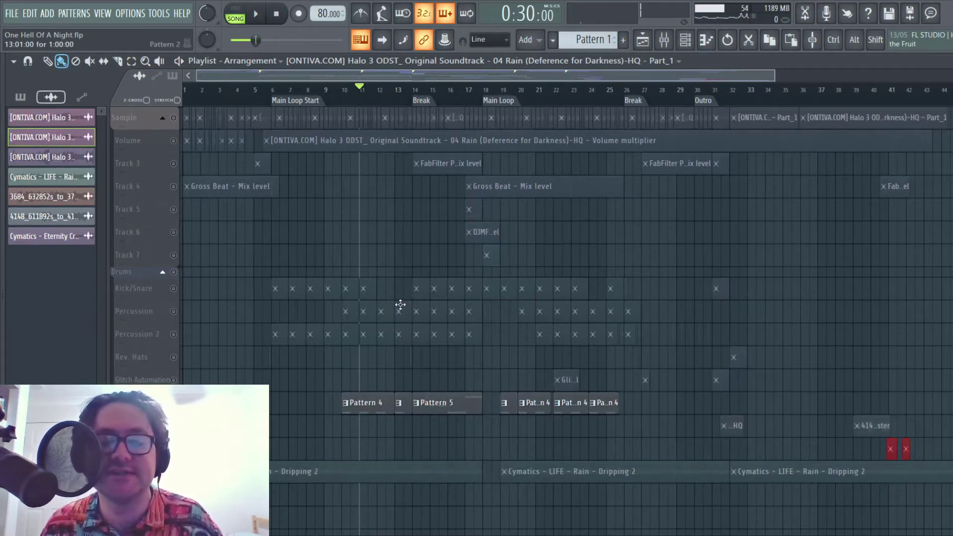
key("space")
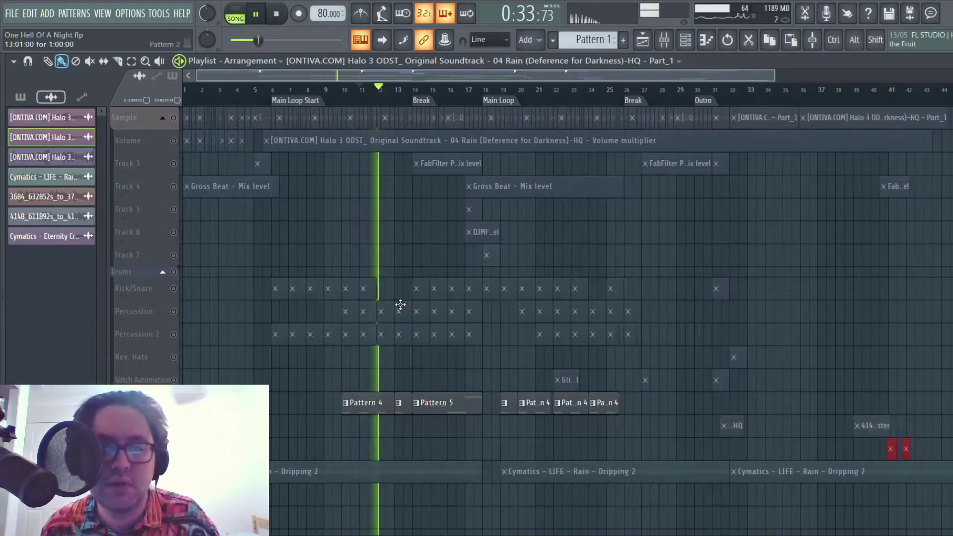
key("space")
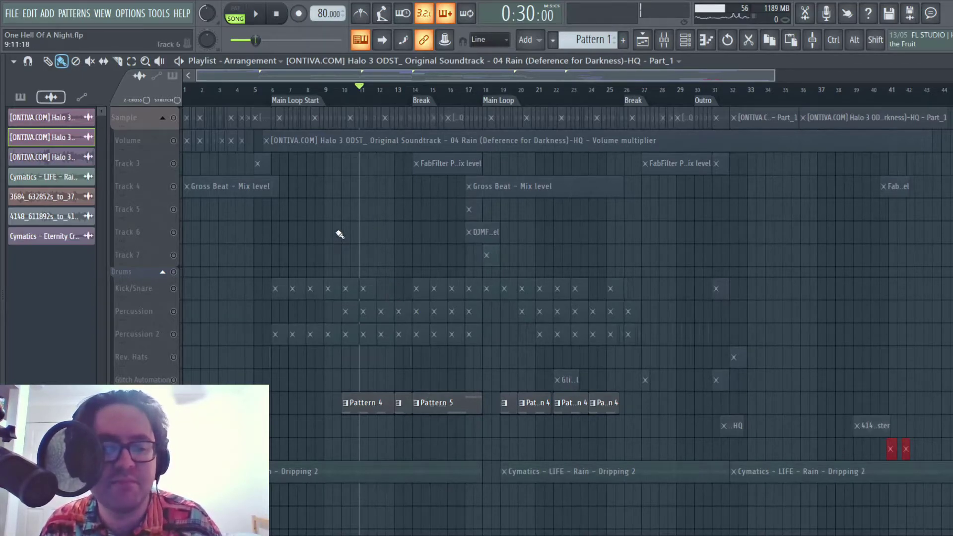
Step: Open the Serum instrument with its 808 - A Lil Rattle preset, hide the wrapper settings and reposition its window to show the full interface
key("F6")
scroll(274, 333, "up", 1)
left_click(255, 278)
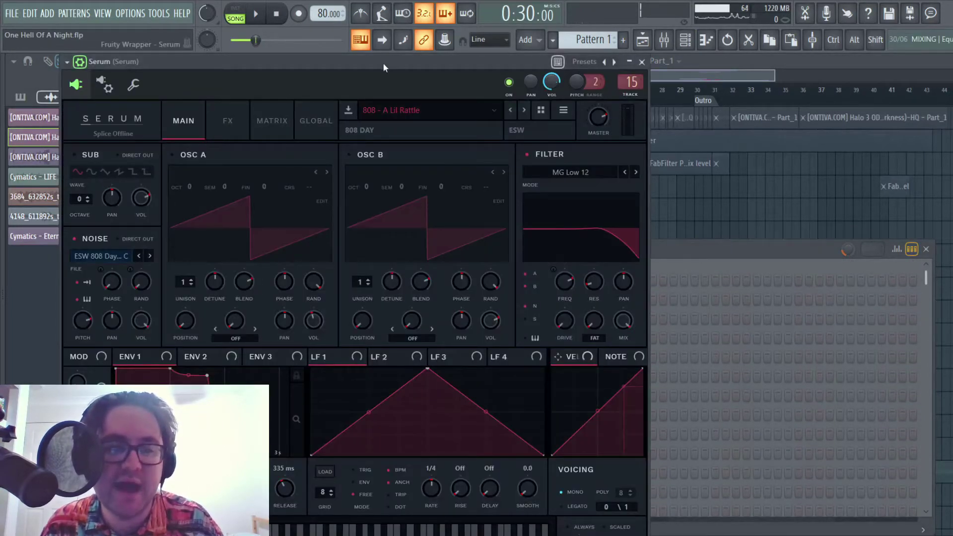
left_click_drag(382, 62, 378, 54)
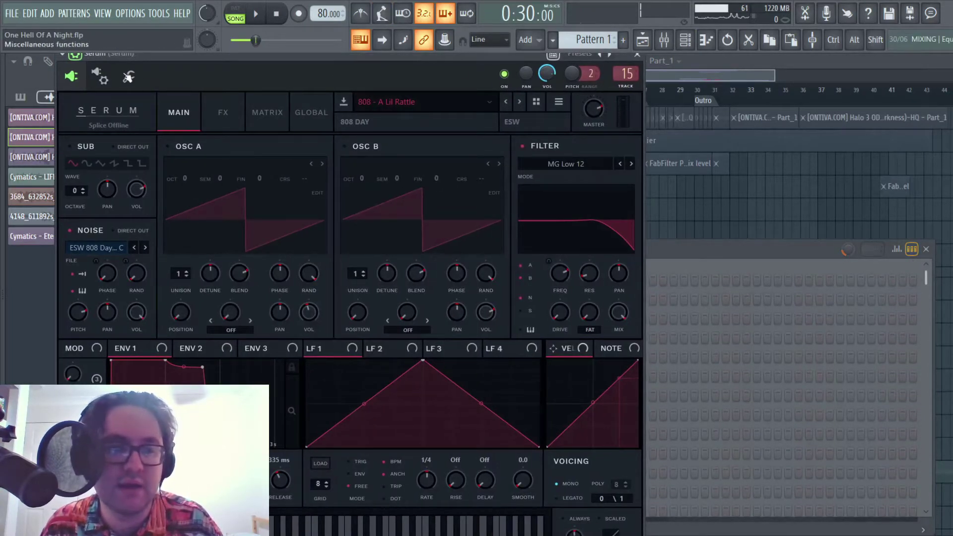
left_click(63, 54)
left_click_drag(127, 55, 136, 62)
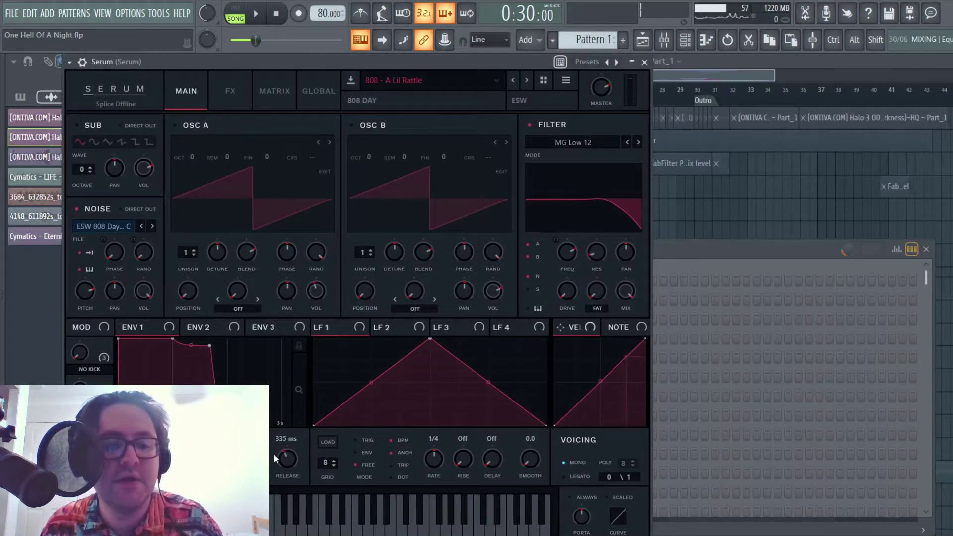
Step: Play a few test notes on the 808 preset, and close Serum and the channel rack
key("z")
key("x")
key("z")
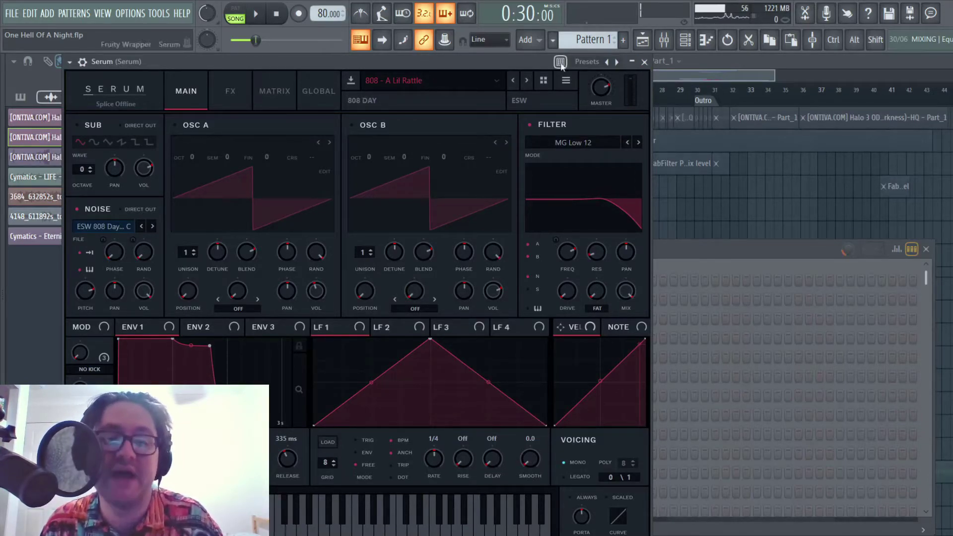
left_click(644, 62)
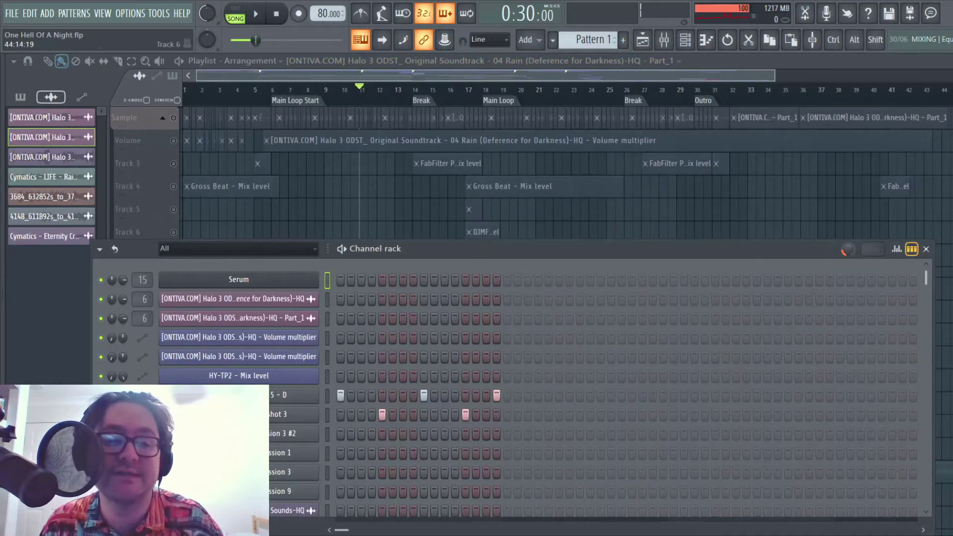
left_click(925, 248)
Step: Inspect the Bus 4, kick and Bus 3 mixer tracks, and open Bus 3's FabFilter Pro-C 2 compressor with its side-chain filter
left_click(663, 40)
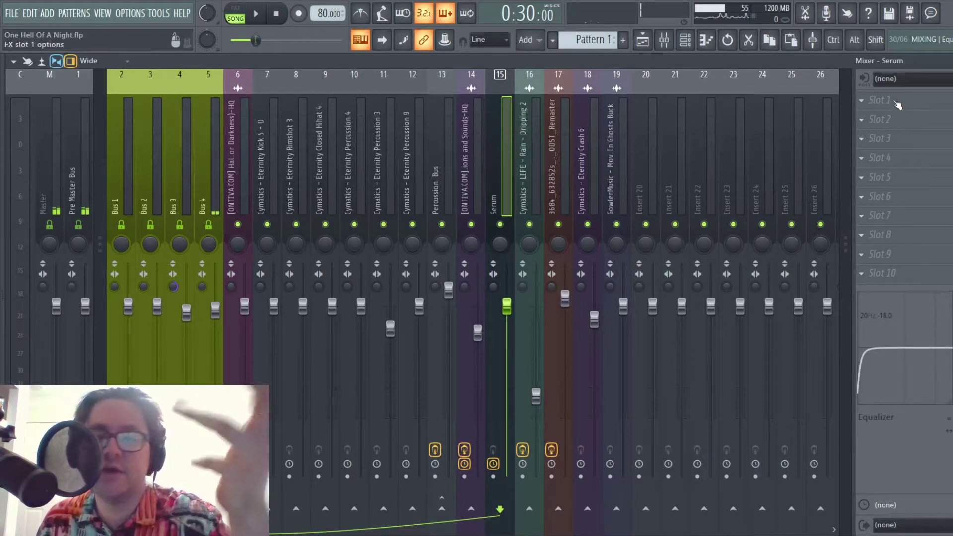
left_click(210, 169)
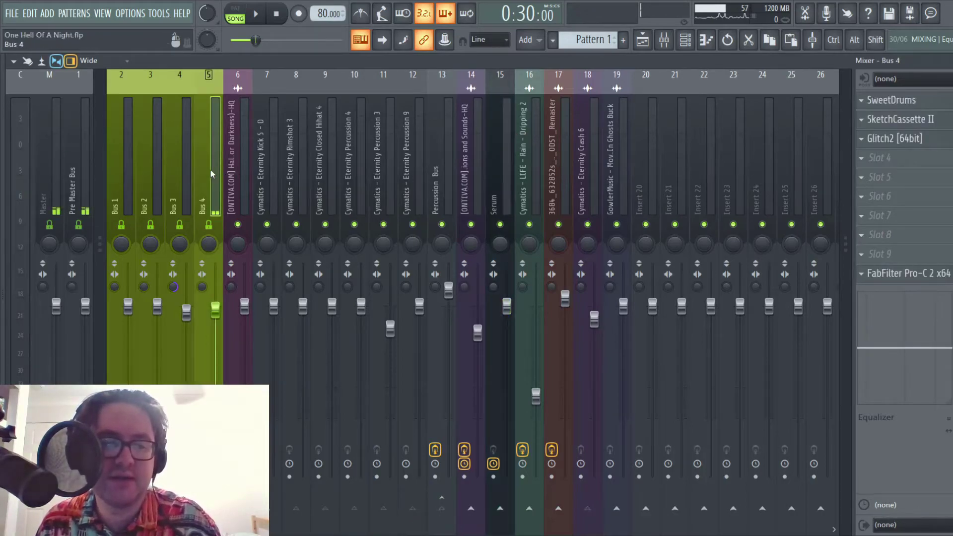
left_click(262, 160)
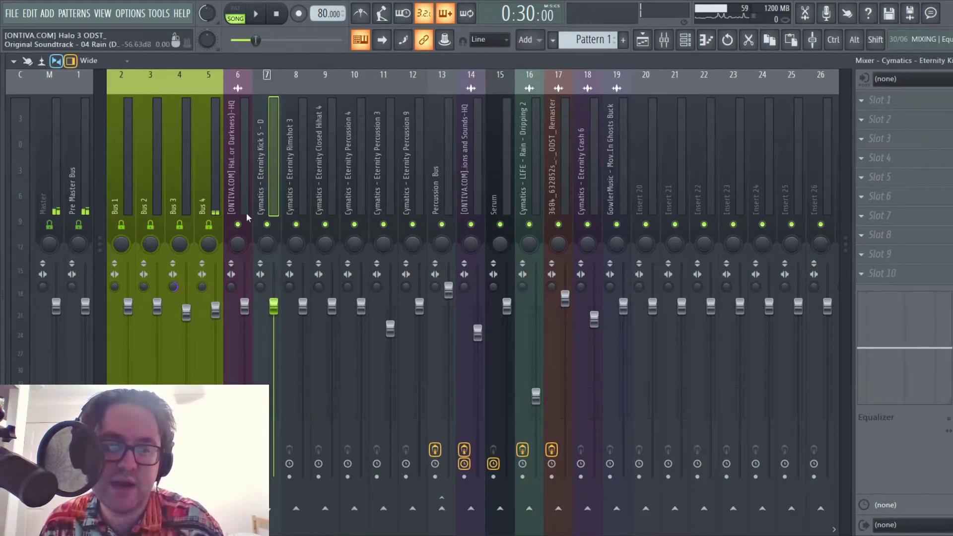
left_click(182, 201)
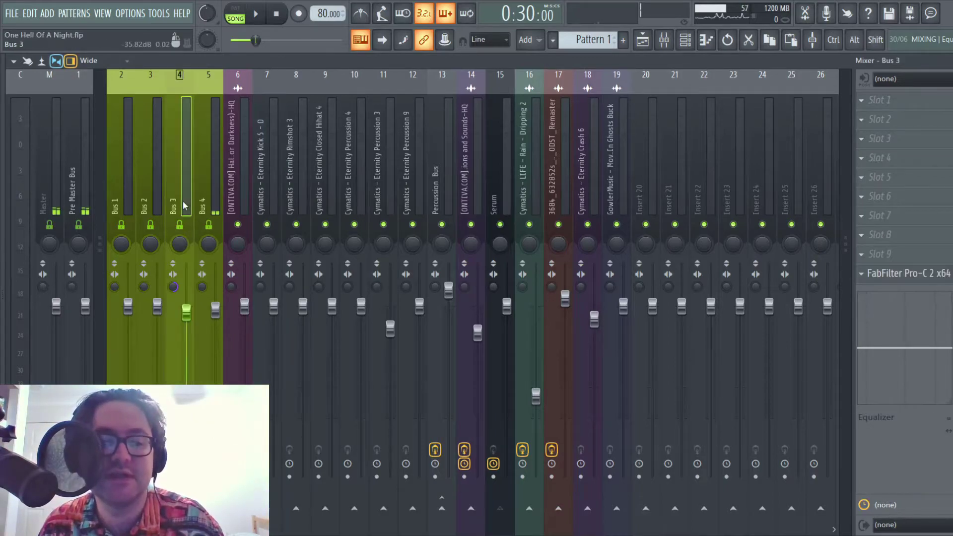
left_click(929, 278)
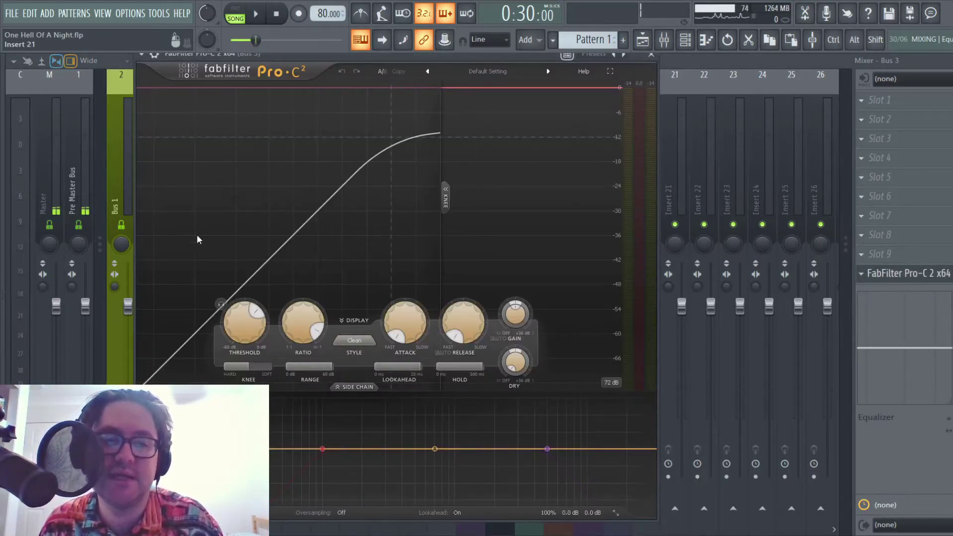
mouse_move(324, 434)
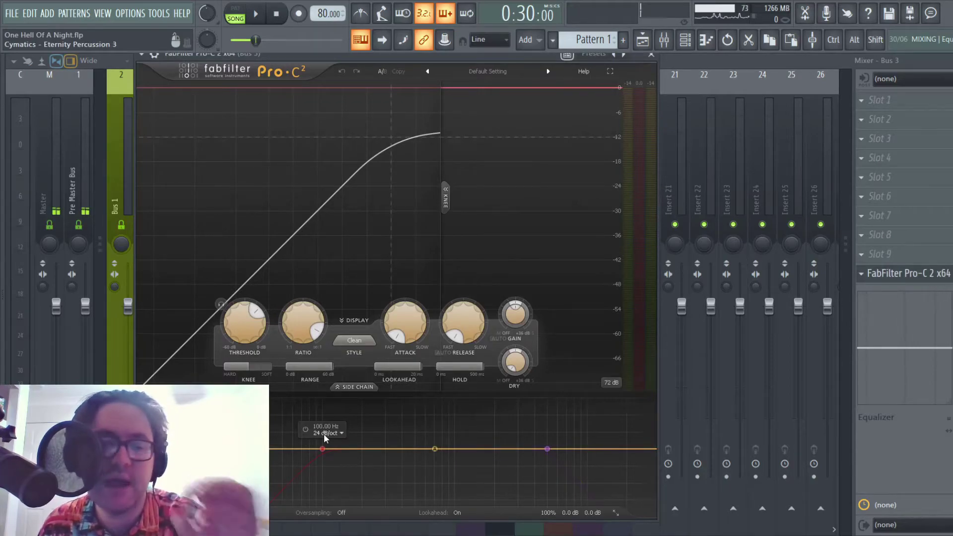
Step: Audition the soloed 808 through Bus 3's compressor, stop playback and close the plugin
left_click(258, 15)
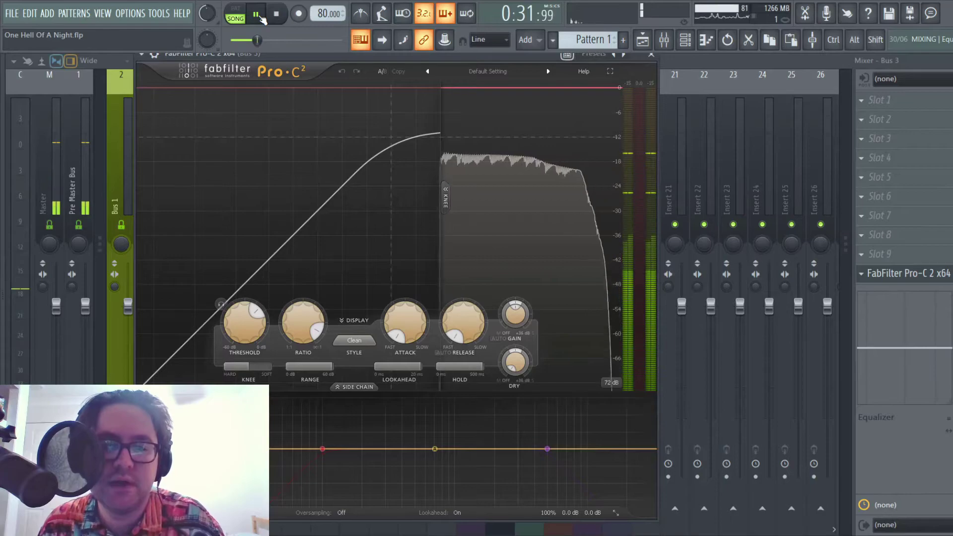
left_click(276, 14)
left_click(651, 55)
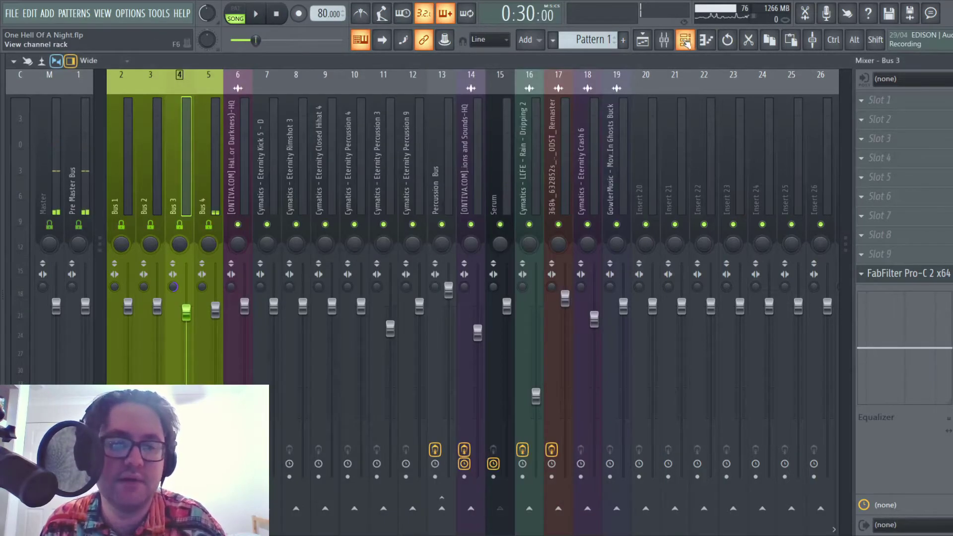
Step: Return to the playlist and unmute the Kick/Snare track alongside the soloed 808 patterns
left_click(684, 41)
left_click(685, 40)
left_click(642, 39)
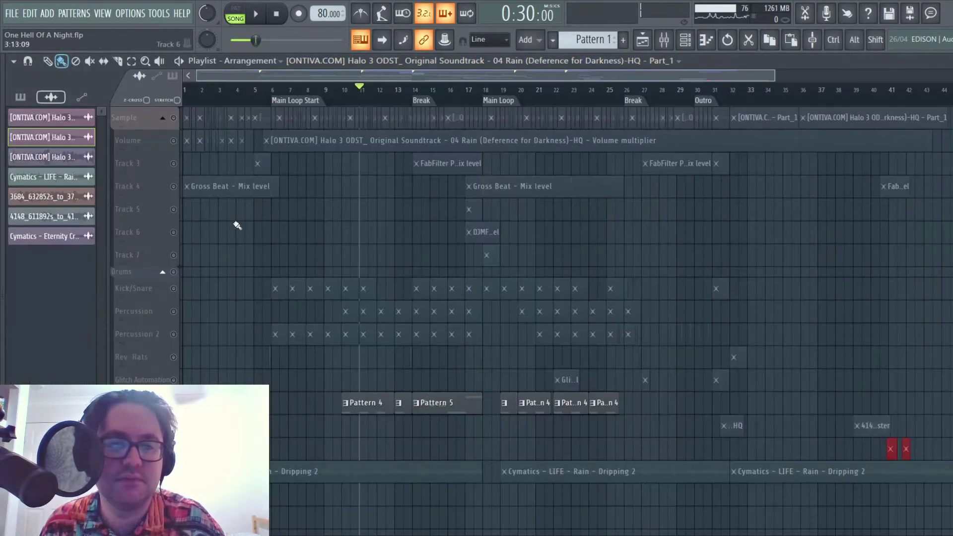
left_click(181, 296)
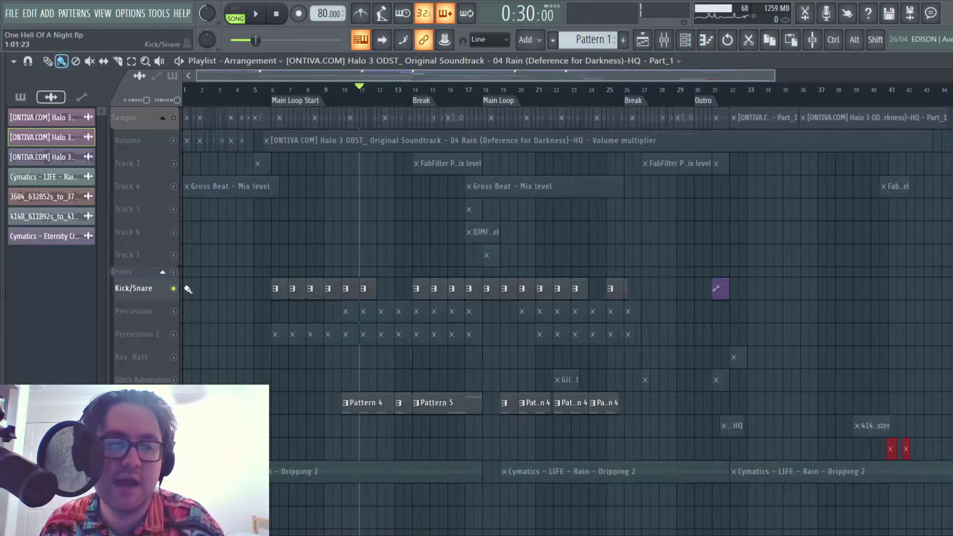
Step: Open Bus 3's FabFilter Pro-C 2 in the mixer, audition the kick and 808 together, and close the compressor
left_click(684, 40)
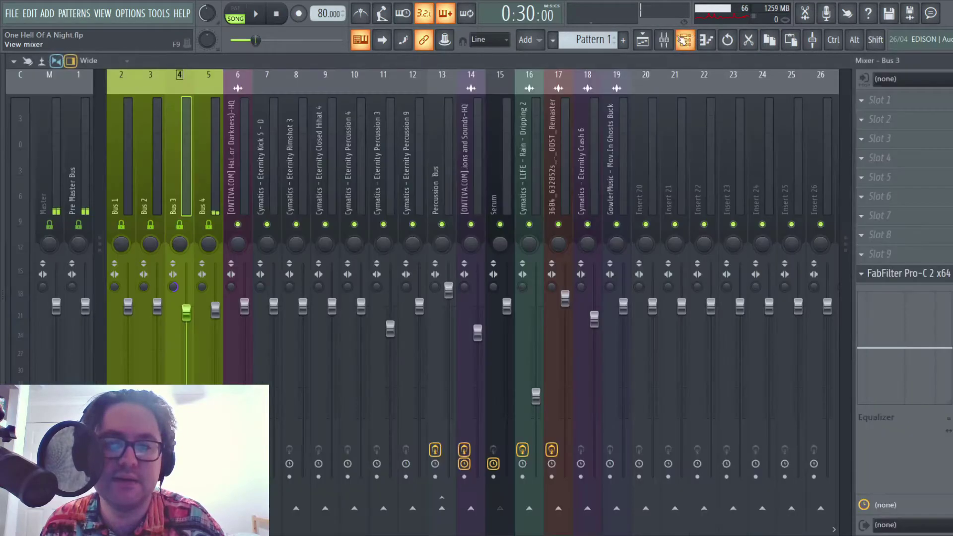
left_click(927, 274)
key("space")
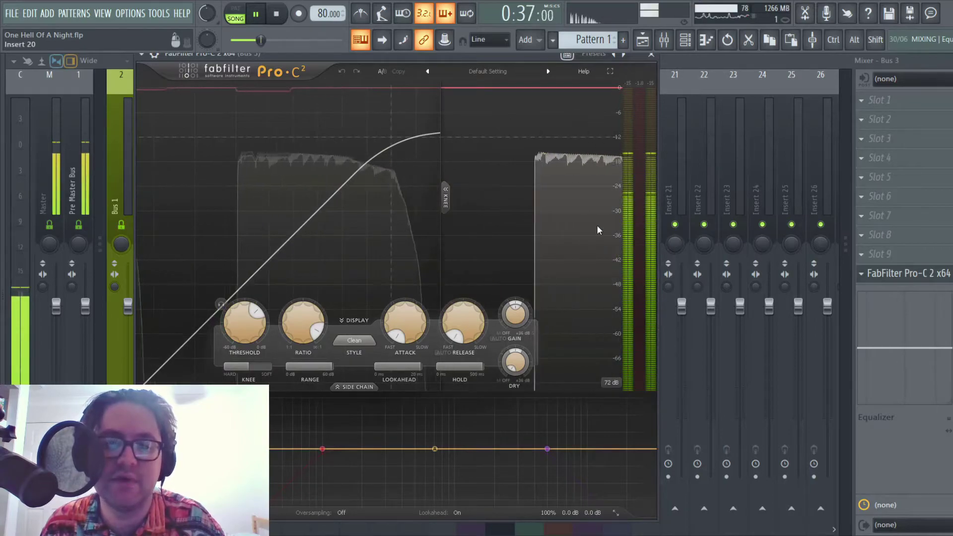
key("space")
key("Escape")
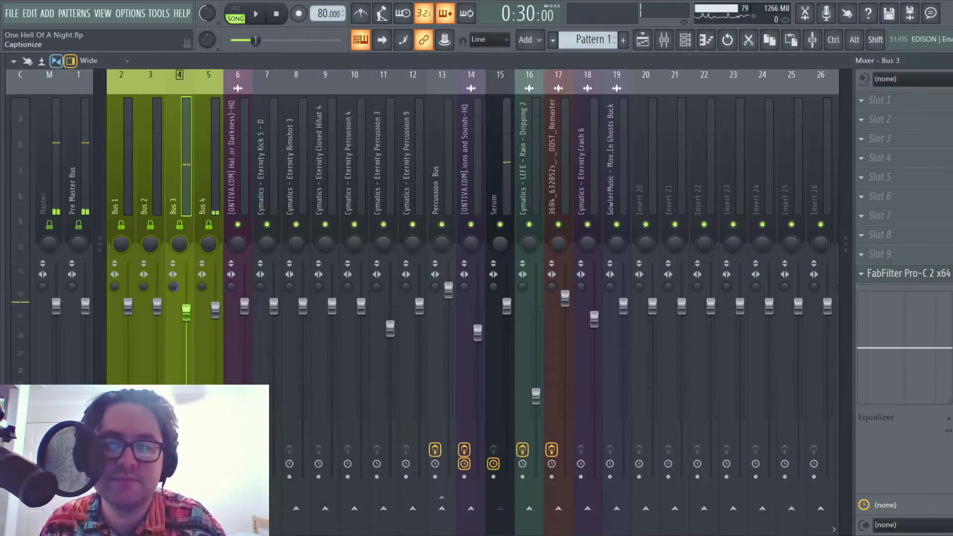
Step: Examine the routing and effects of the kick, rimshot, Bus 2 and Halo sample mixer tracks, and return to the playlist
key("F5")
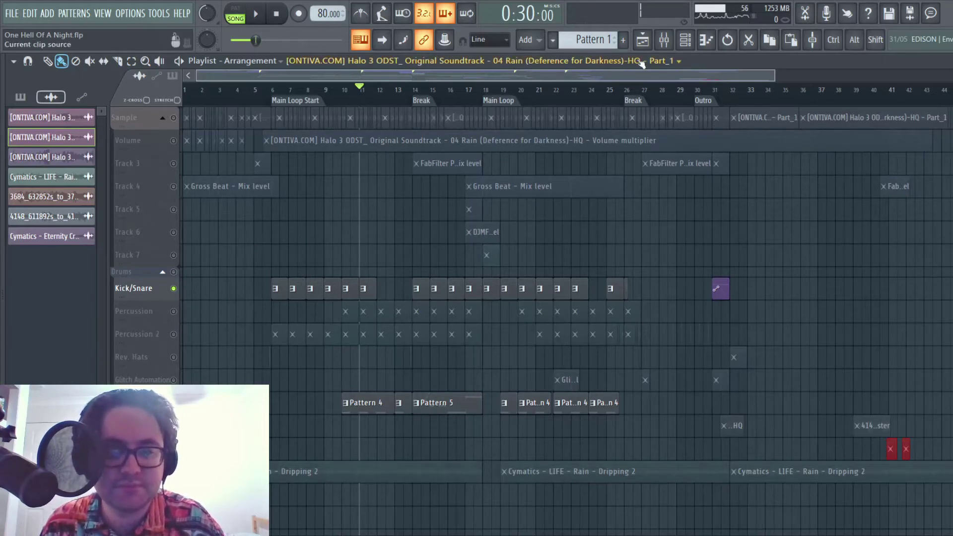
key("F9")
left_click(274, 159)
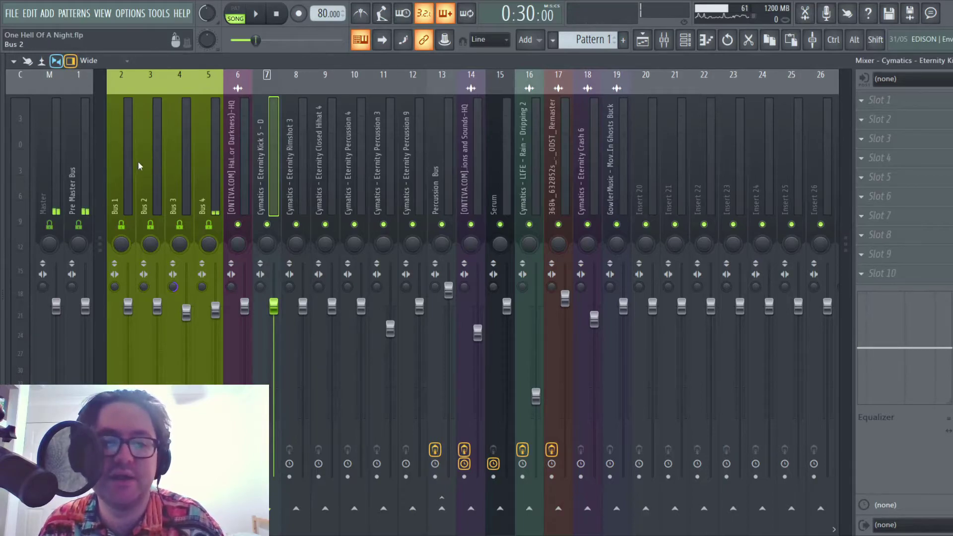
left_click(145, 138)
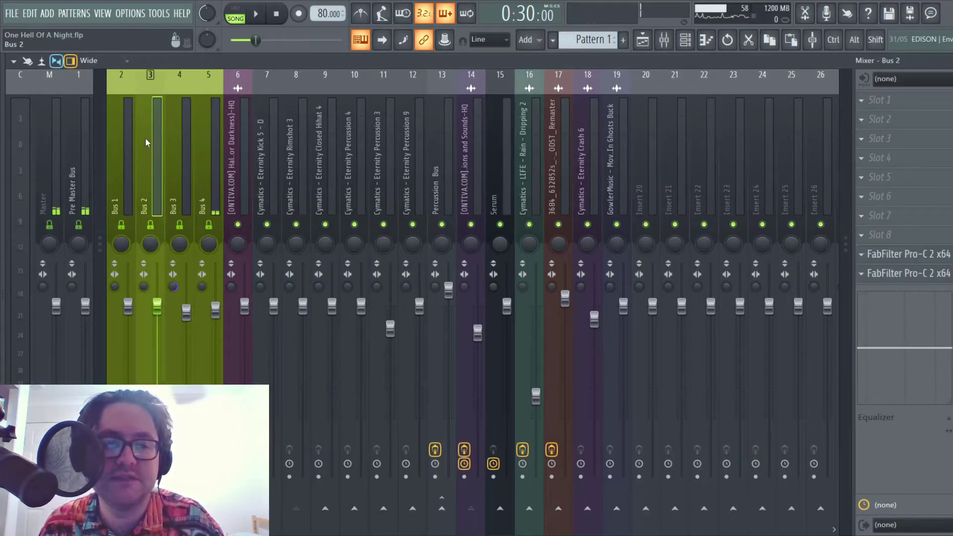
left_click(242, 127)
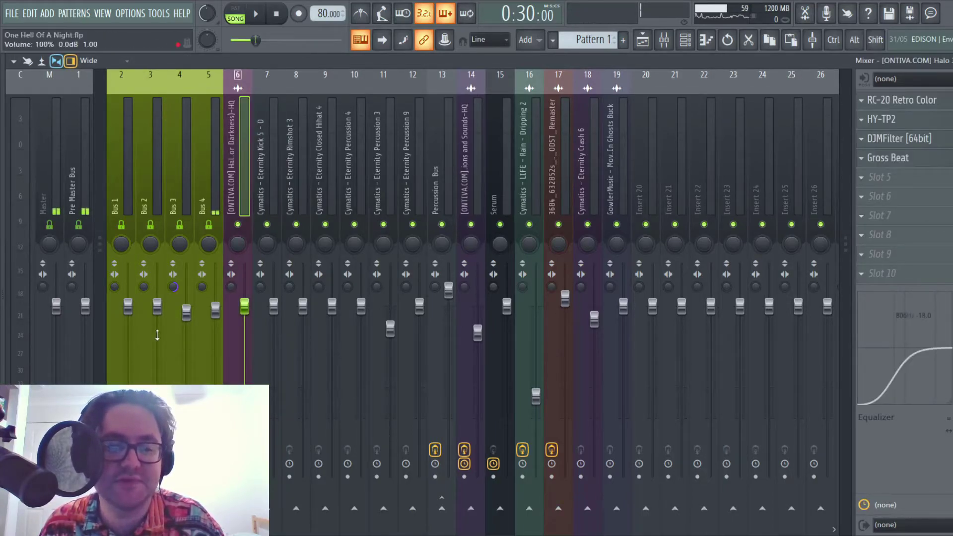
left_click(259, 169)
left_click(239, 175)
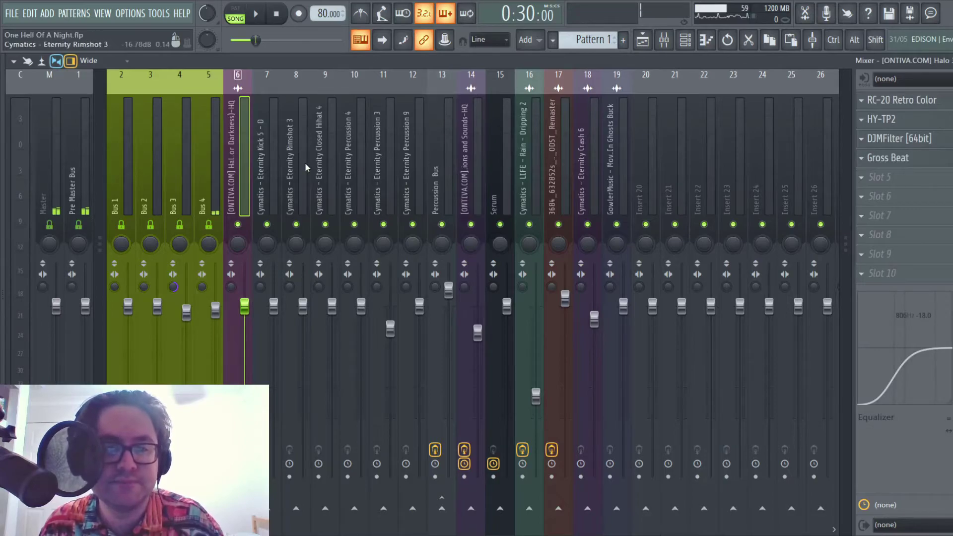
left_click(264, 164)
left_click(291, 158)
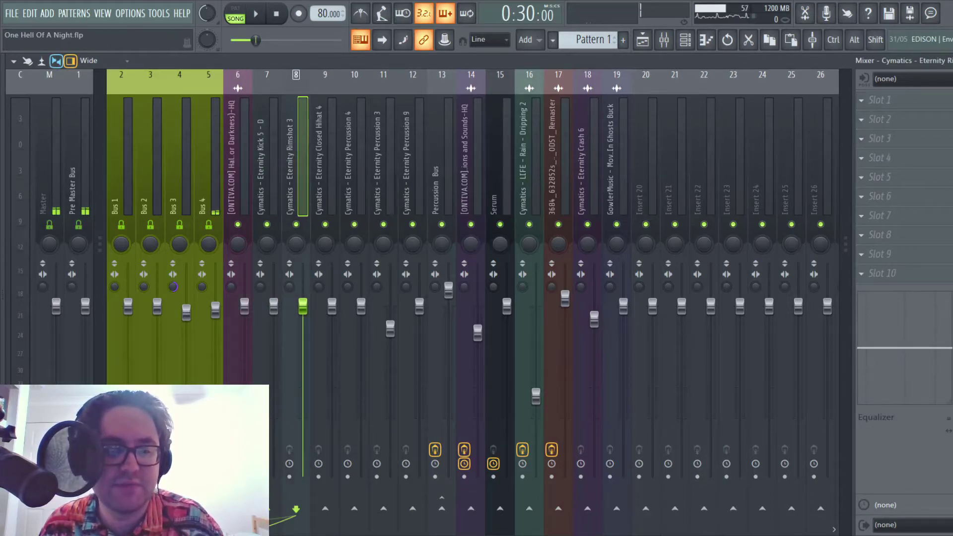
left_click(240, 141)
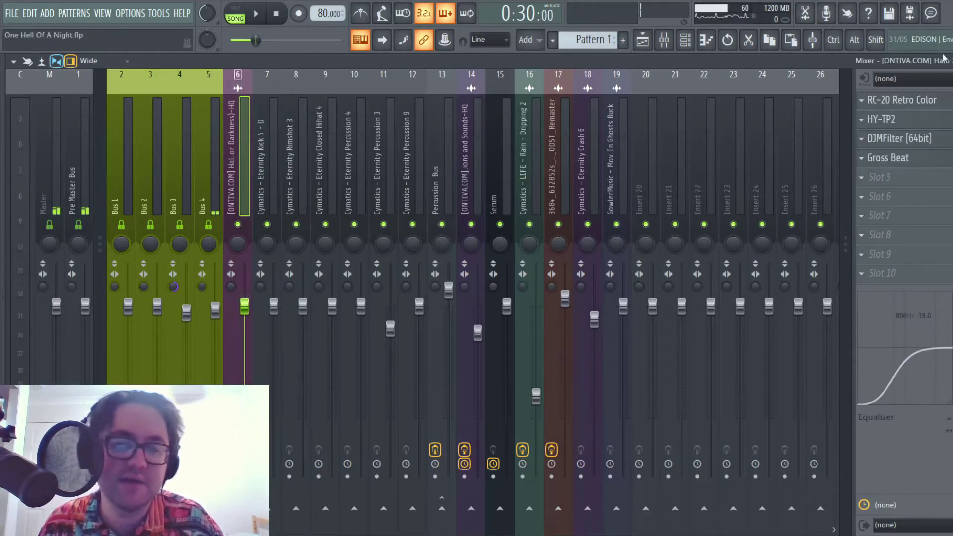
key("Escape")
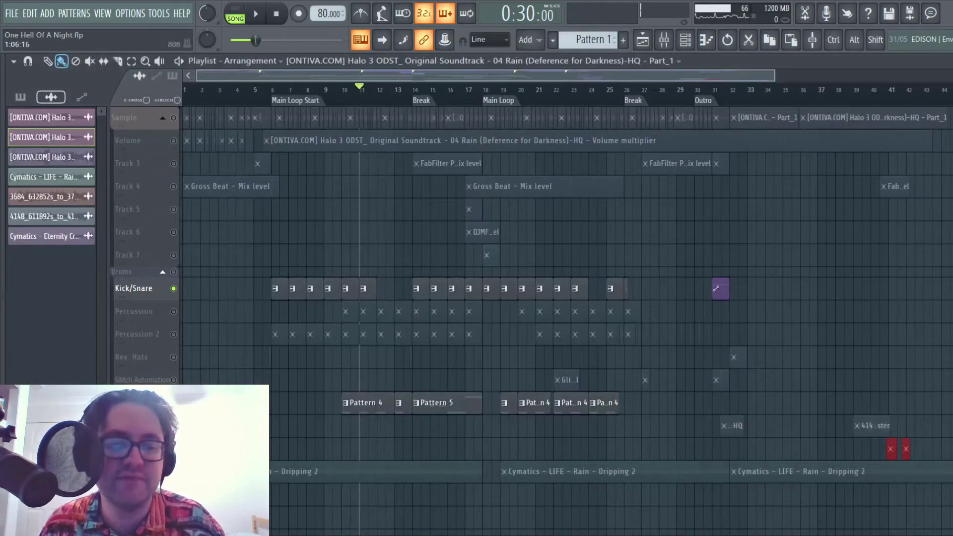
Step: Unmute all playlist tracks, solo the Audio Samples track and frame its clips in the outro
right_click(173, 287)
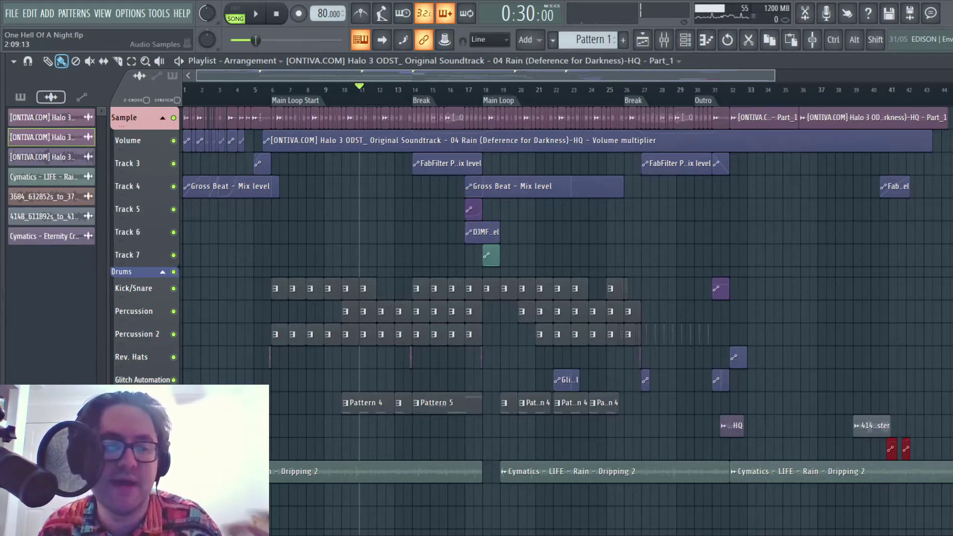
right_click(173, 425)
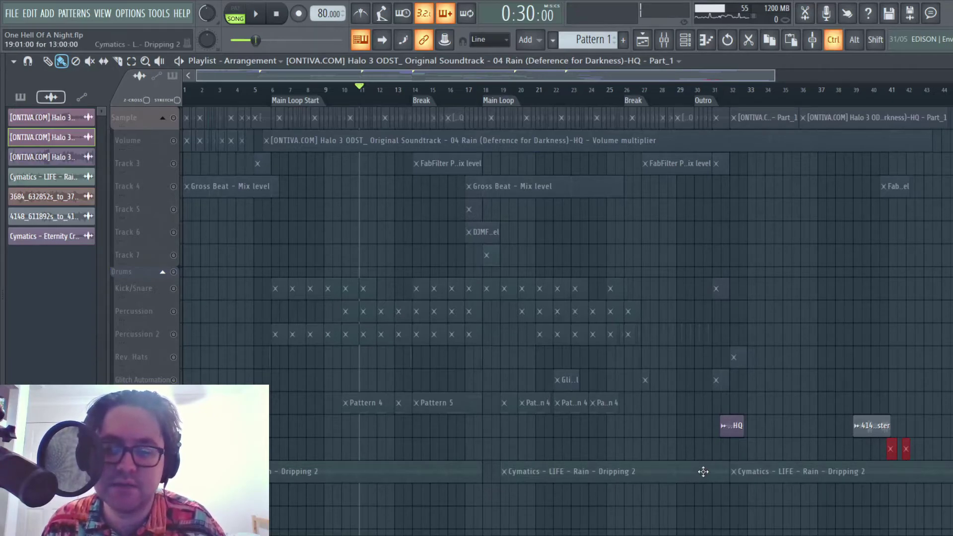
left_click_drag(689, 504, 923, 395)
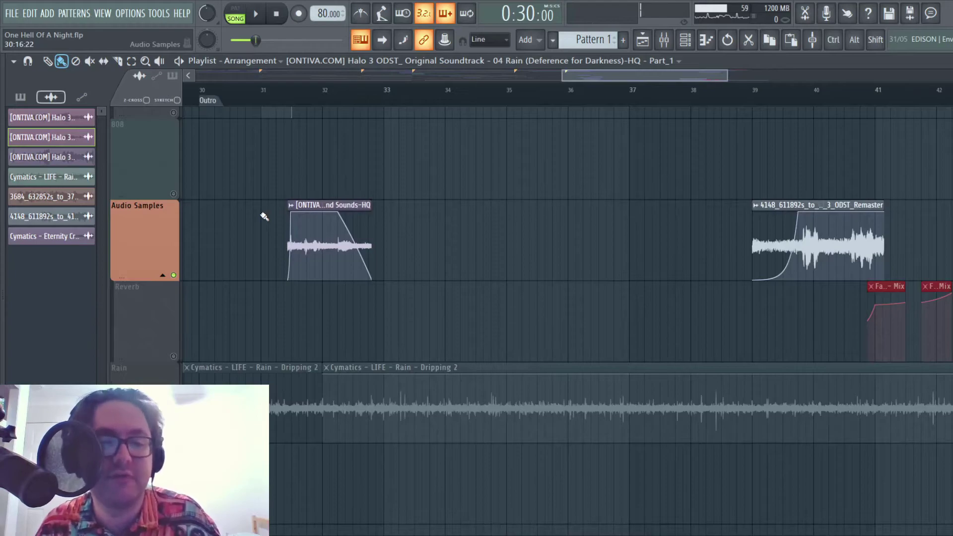
Step: Audition the first Audio Samples clip from just after bar 31
left_click(285, 93)
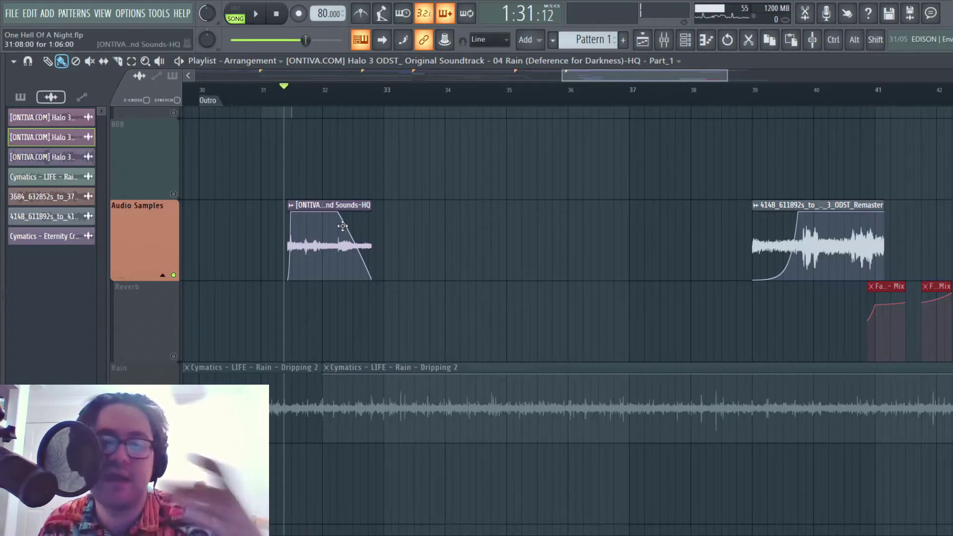
key("space")
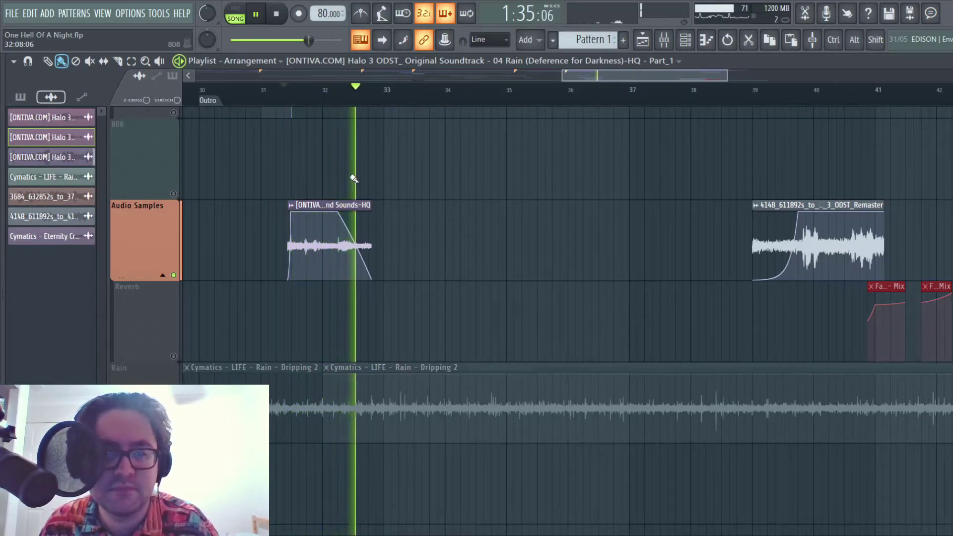
key("space")
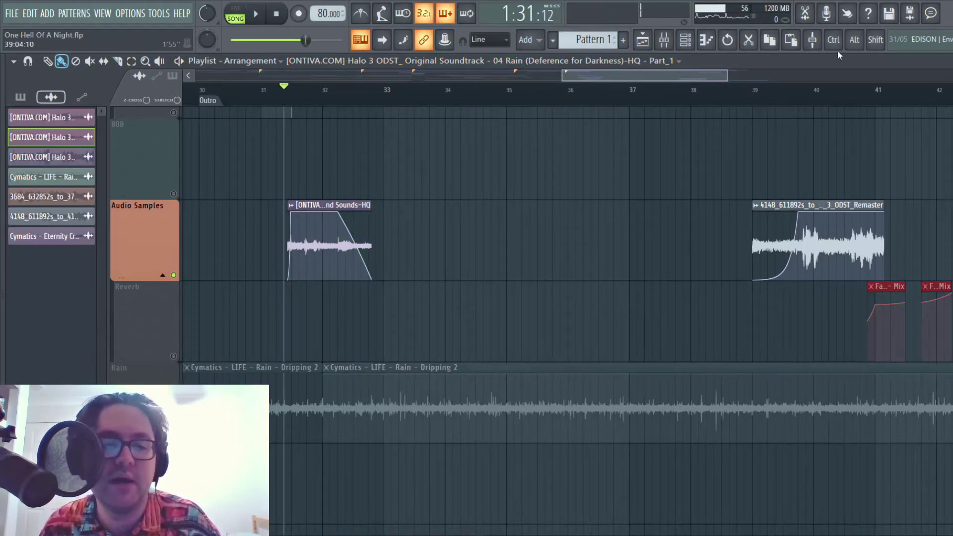
Step: Bypass the effects on mixer track 14, which carries the first outro sample, and audition the clip dry
left_click(663, 40)
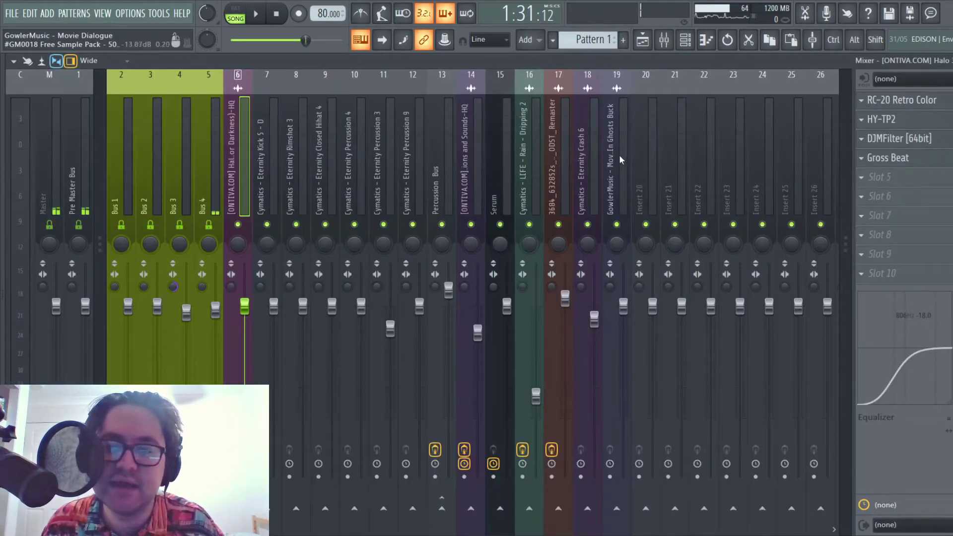
left_click(483, 142)
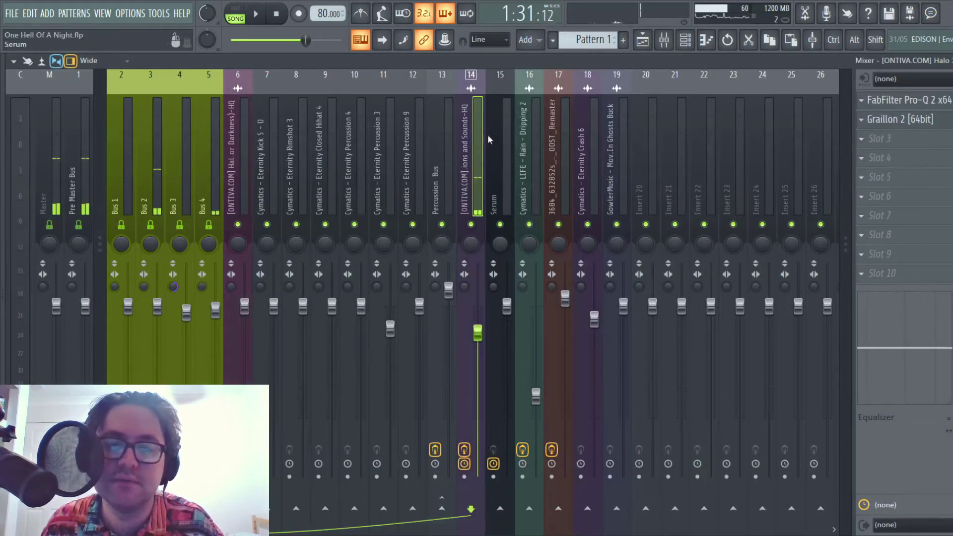
left_click(464, 450)
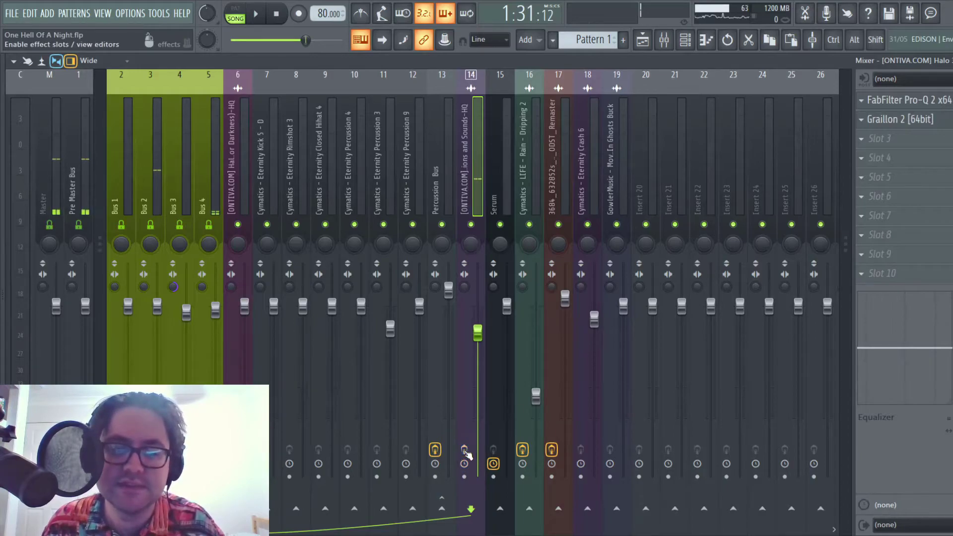
key("space")
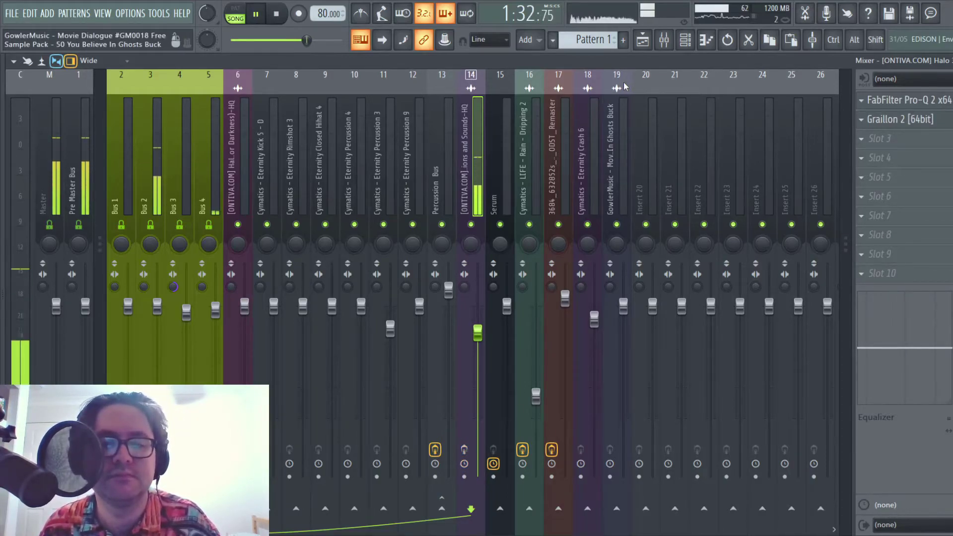
key("space")
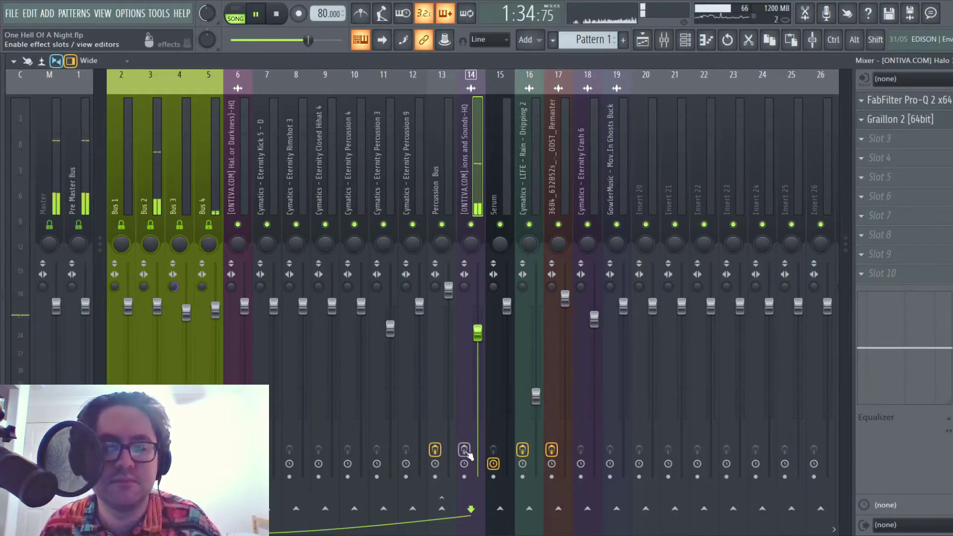
Step: Check the mixer tracks from 16 to 19 for their effects, ending on the 3684_632852s ODST sample on track 17
left_click(620, 104)
left_click(576, 99)
left_click(540, 108)
left_click(583, 115)
left_click(559, 115)
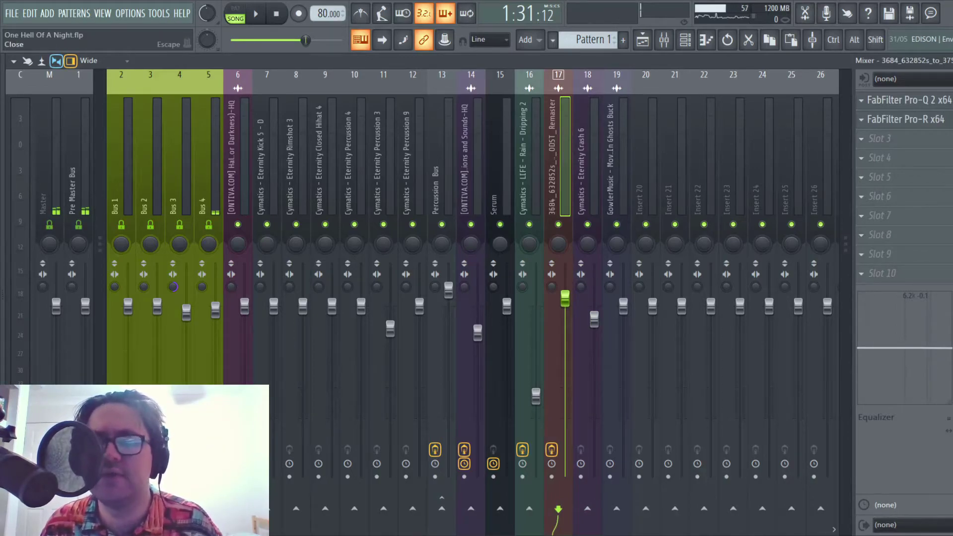
Step: Check mixer track 19, which carries the GowlerMusic dialogue sample, for effects and return to the playlist with the Reverb track muted
left_click(617, 99)
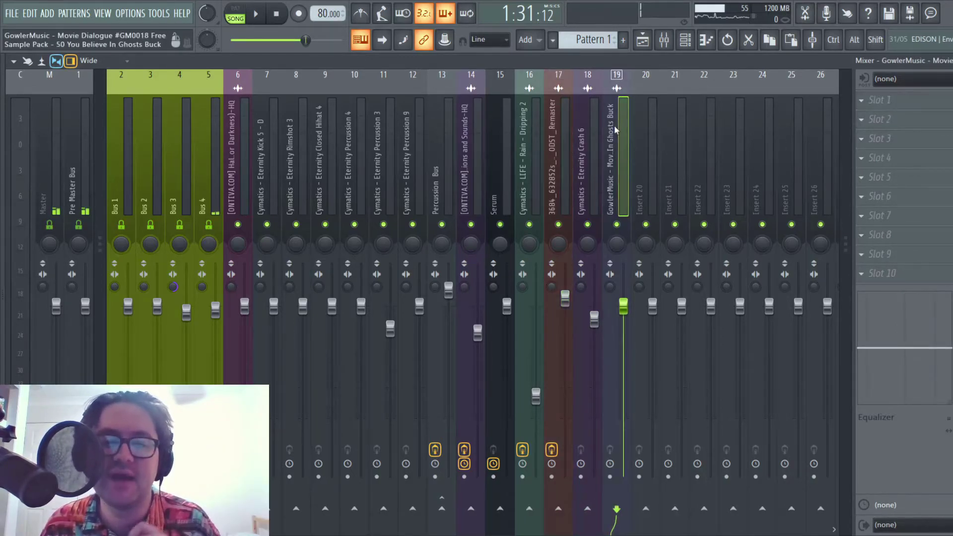
key("Escape")
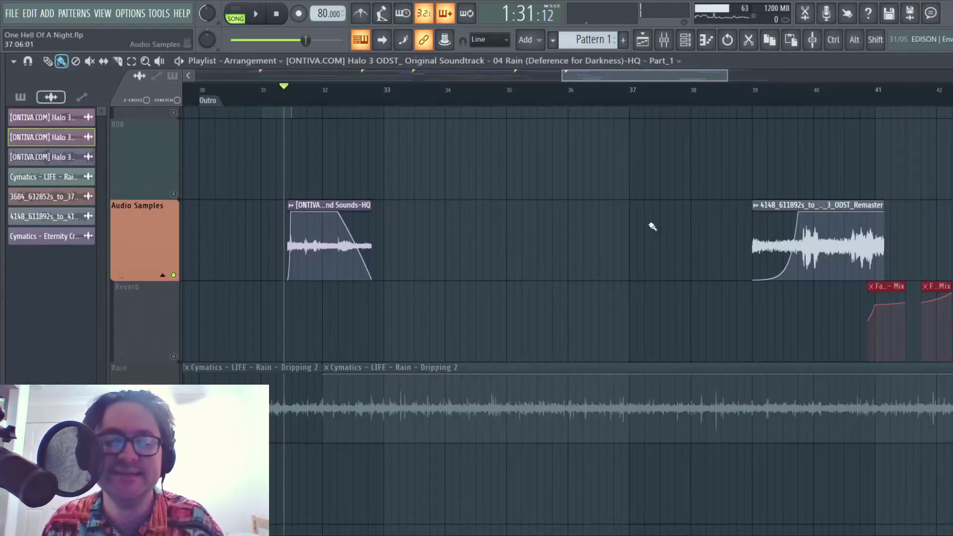
left_click(173, 357)
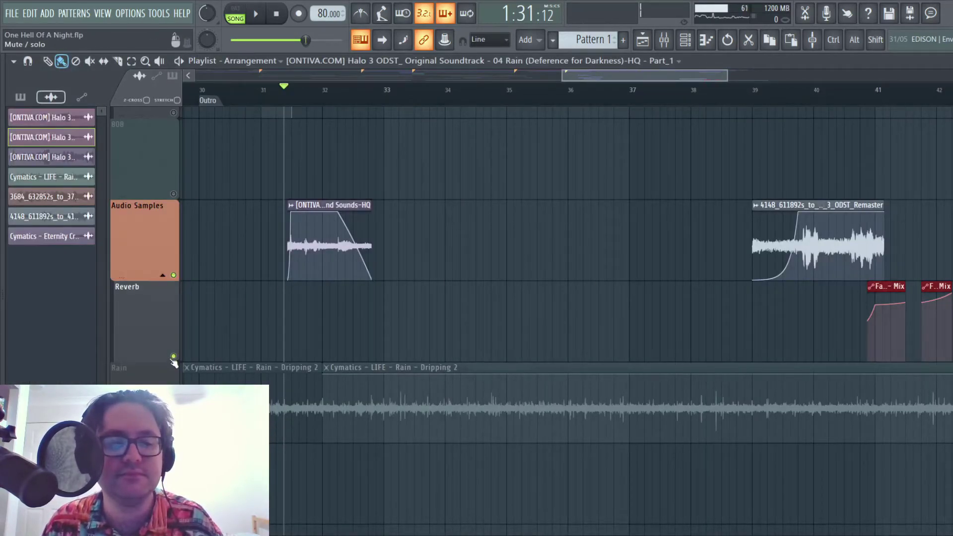
left_click(173, 356)
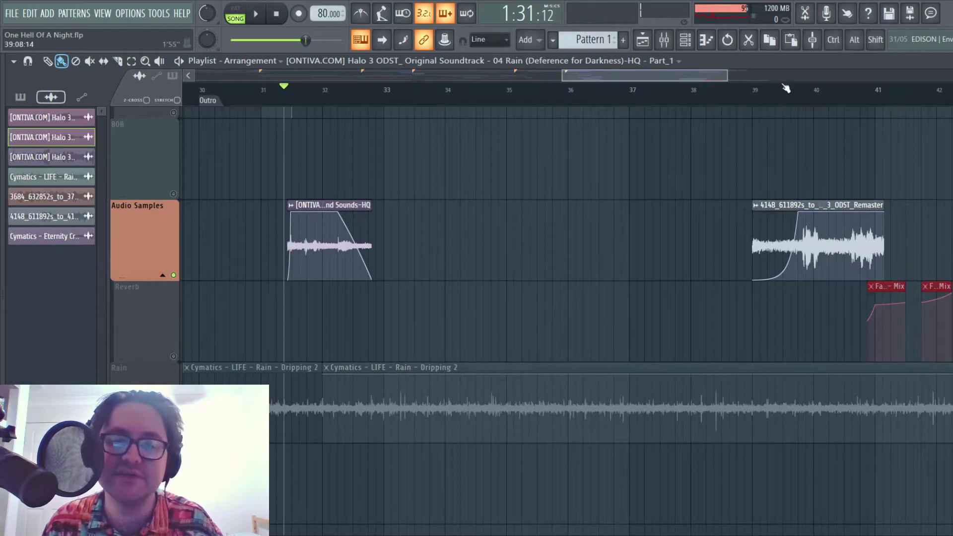
Step: Audition the second Audio Samples clip from bar 39 without the reverb automation
left_click(754, 104)
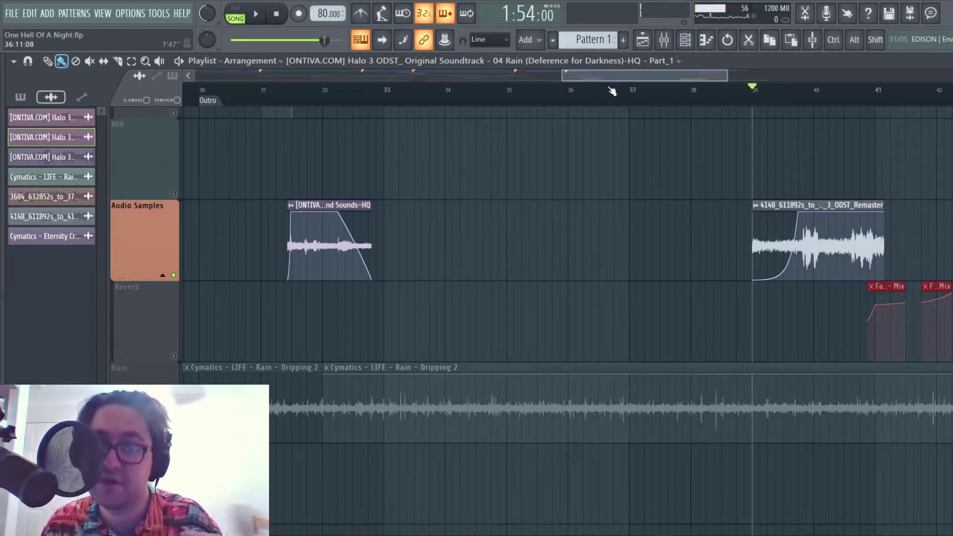
left_click_drag(642, 71, 706, 65)
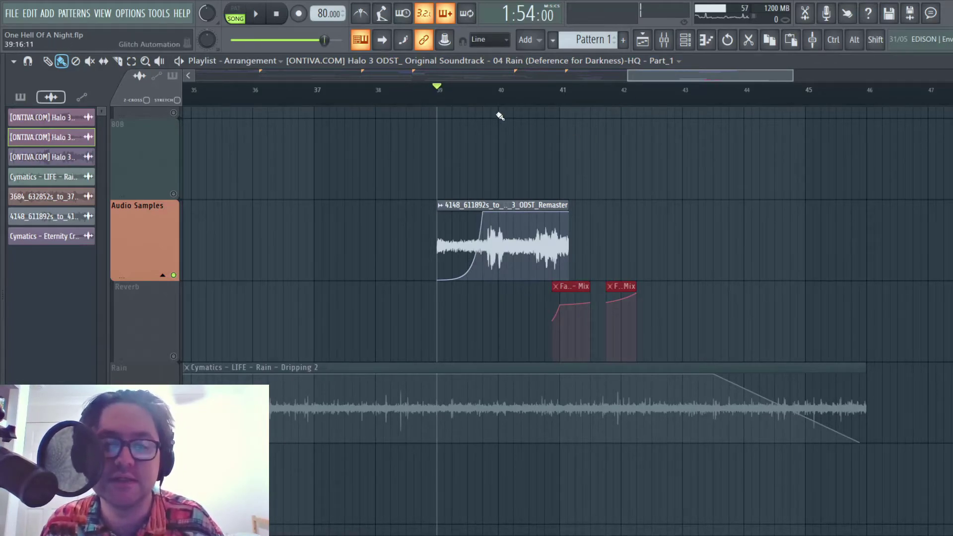
key("space")
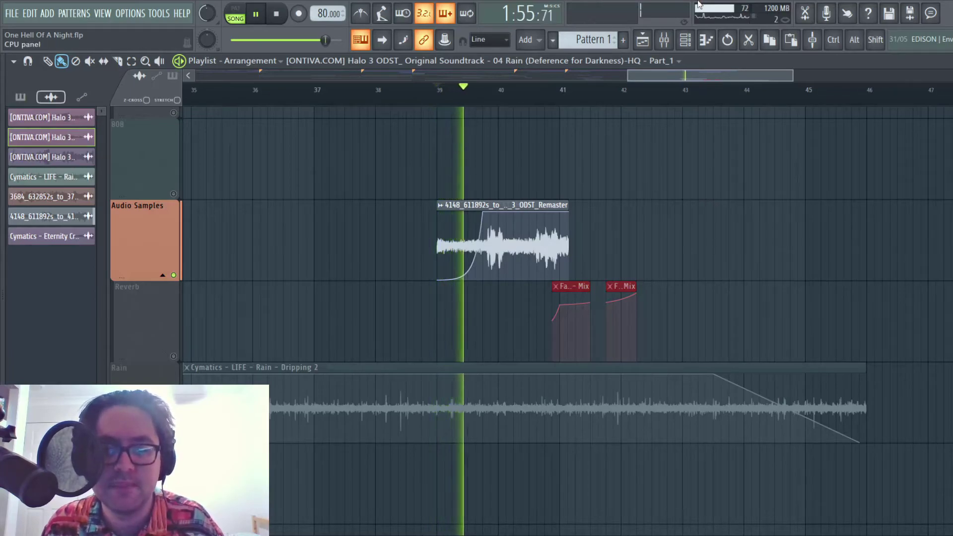
key("space")
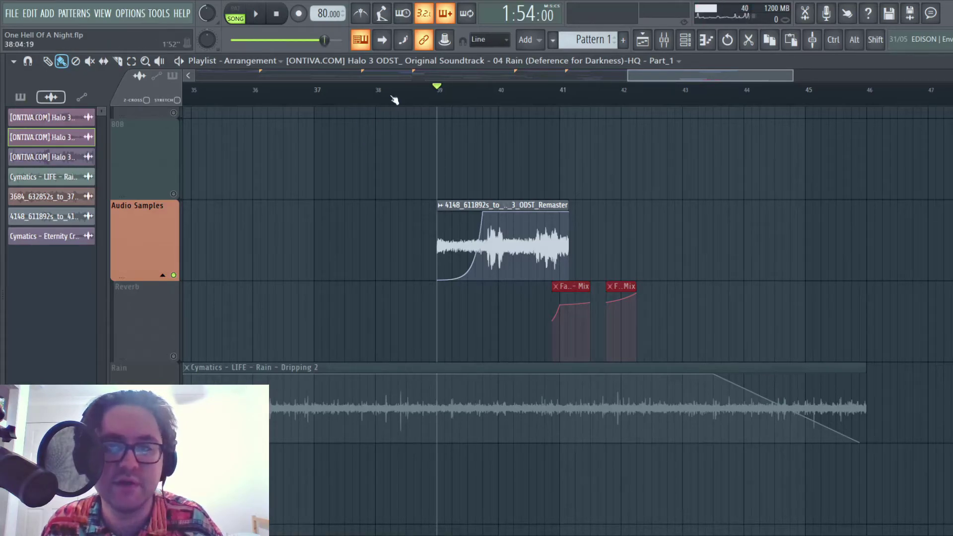
key("space")
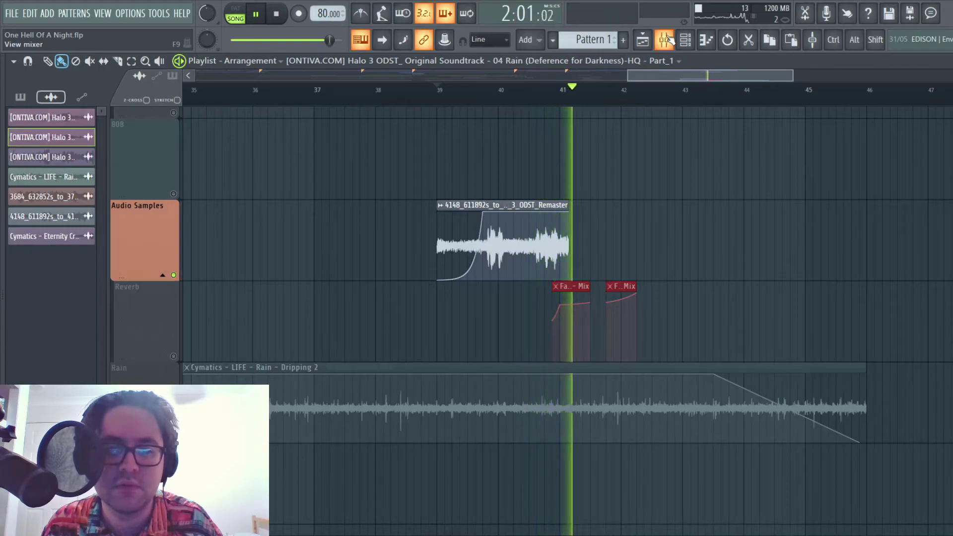
key("space")
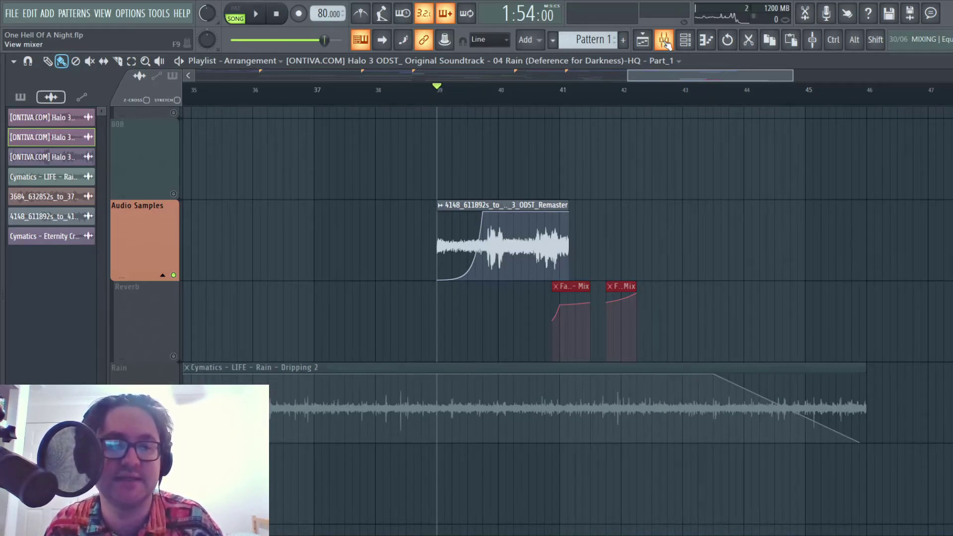
Step: Move the FabFilter mix level automation clip near bar 41 from Track 4 to the track directly below Reverb, above Rain
mouse_move(664, 75)
left_mouse_down()
mouse_move(651, 76)
mouse_move(679, 71)
left_mouse_up()
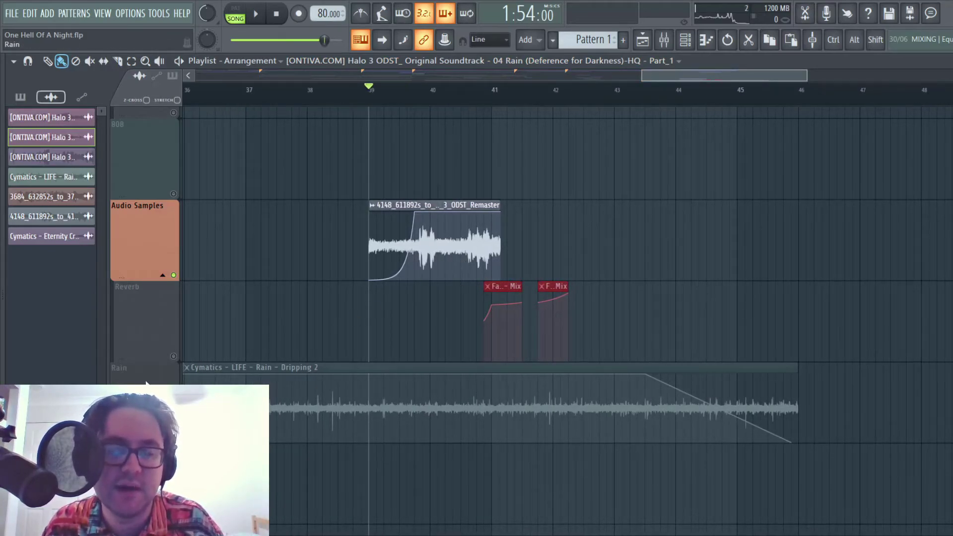
scroll(251, 341, "up", 2)
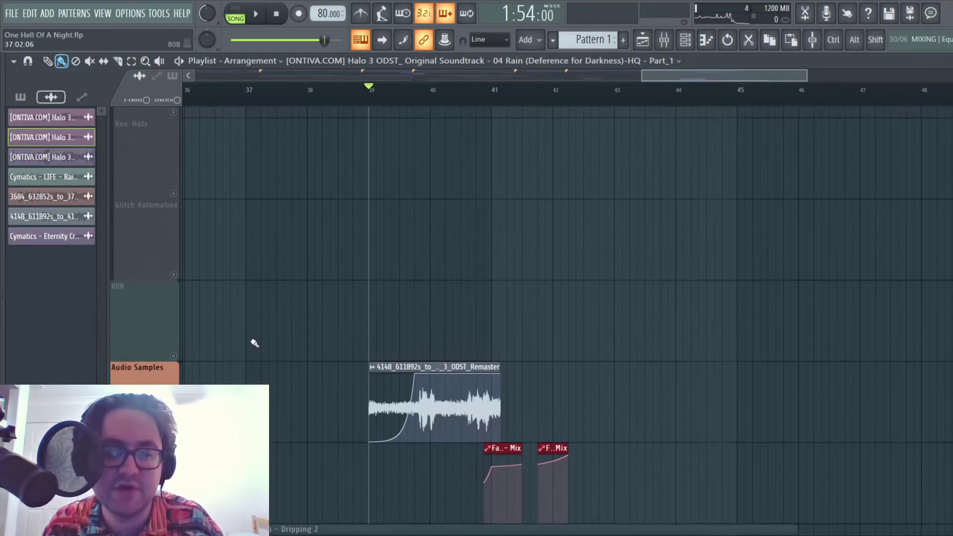
scroll(251, 340, "down", 3)
scroll(263, 339, "down", 4)
left_click(893, 186)
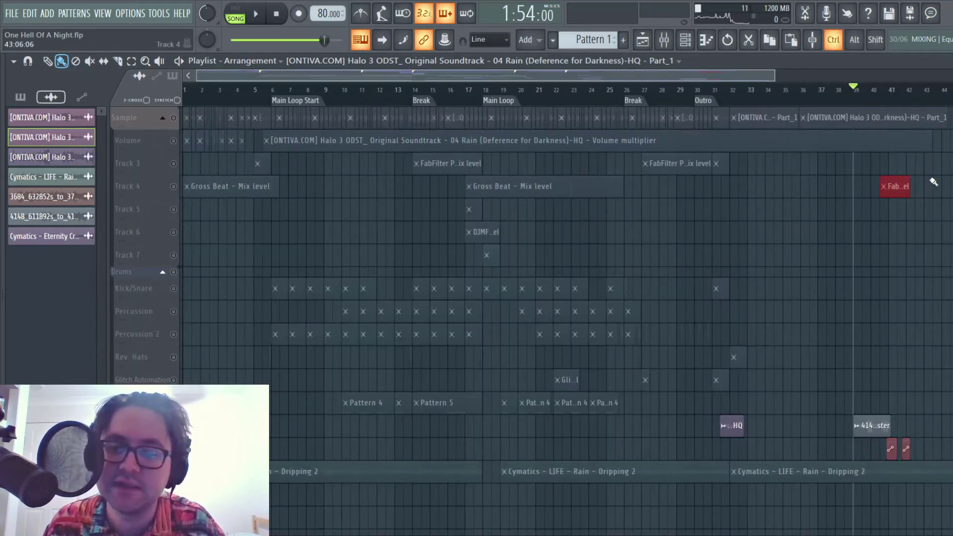
key("shift+Down")
key("shift+Down")
key("shift+Down")
key("shift+Down")
key("shift+Down")
key("shift+Down")
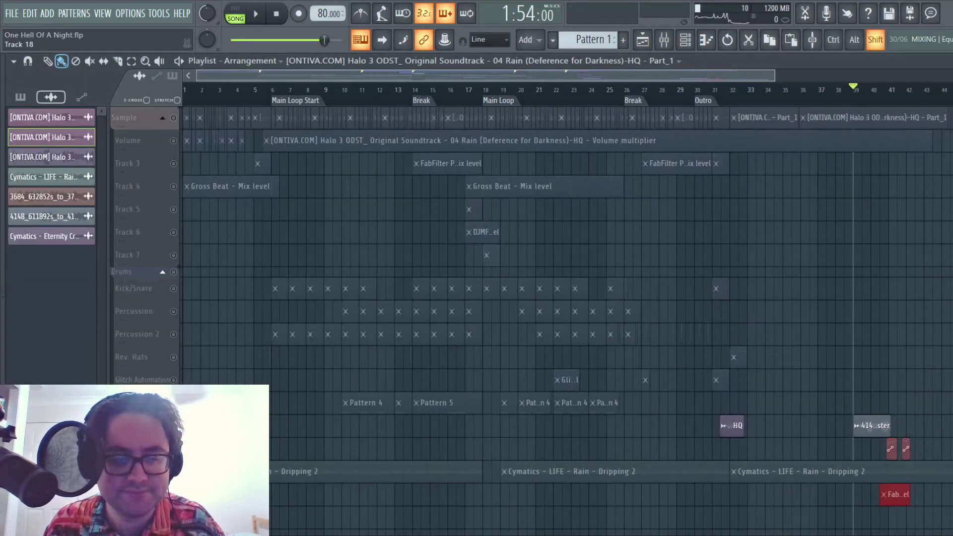
key("shift+Up")
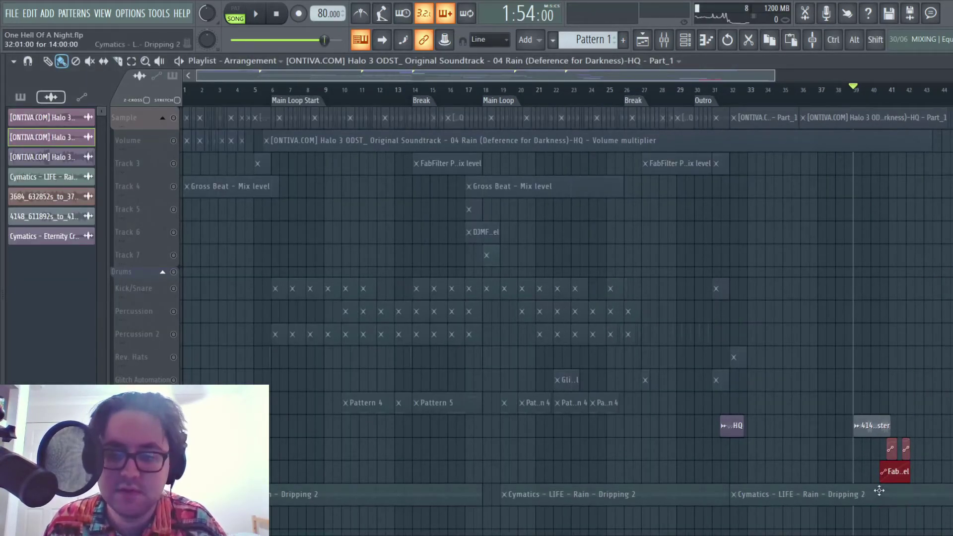
Step: Frame the second outro sample with its reverb automation clips and audition it from bar 39 with the automation active
key("ctrl")
left_click_drag(849, 518, 893, 460)
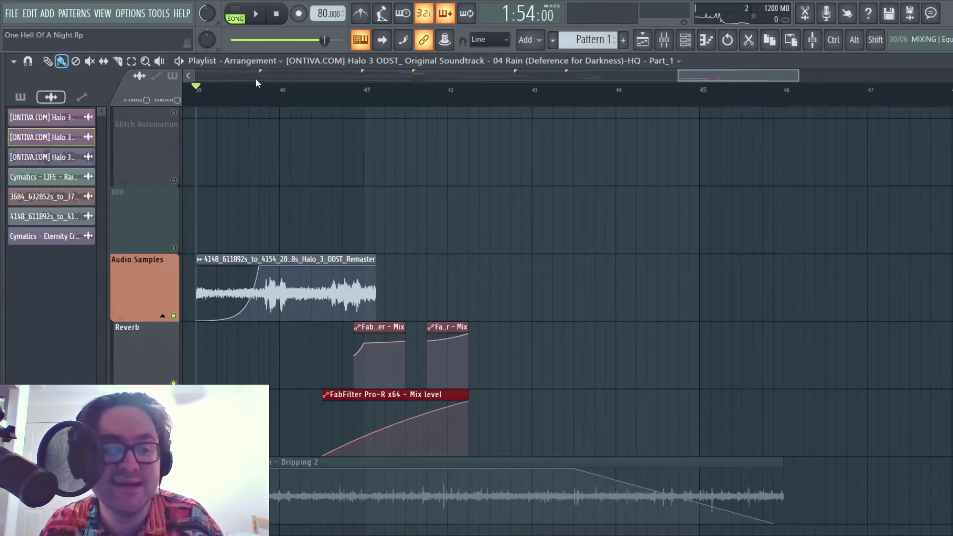
key("space")
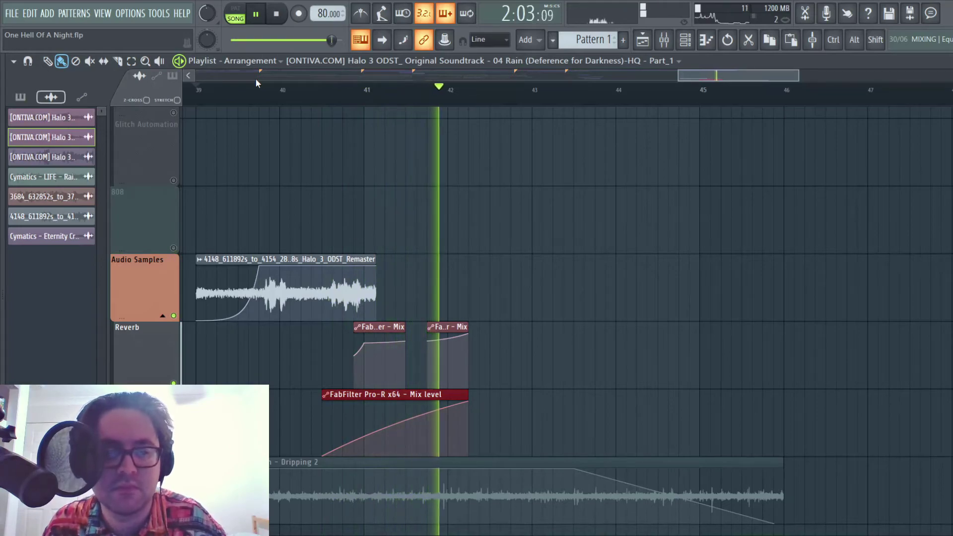
key("space")
Step: Unmute the Sample track and its Volume automation and audition them with the first outro sample from around bar 31
scroll(258, 76, "down", 5)
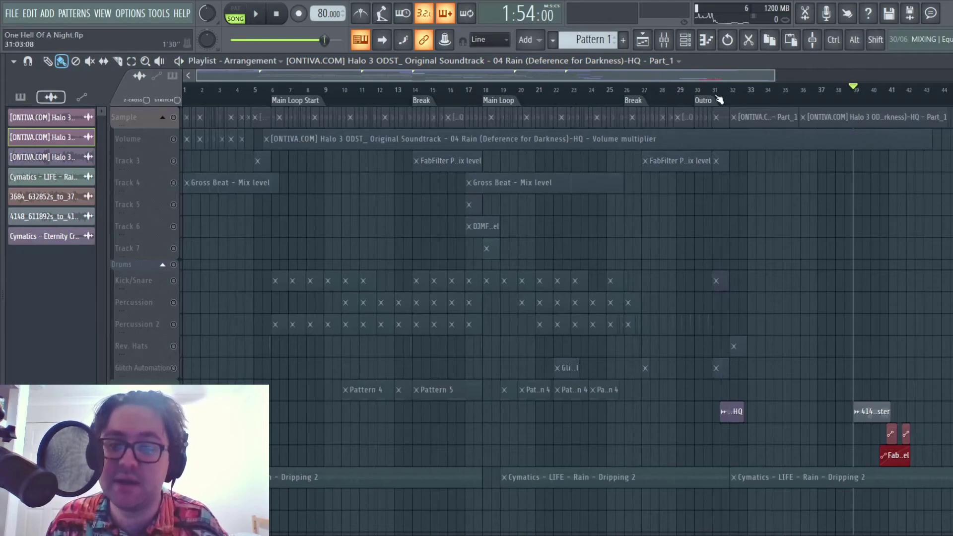
left_click(125, 117)
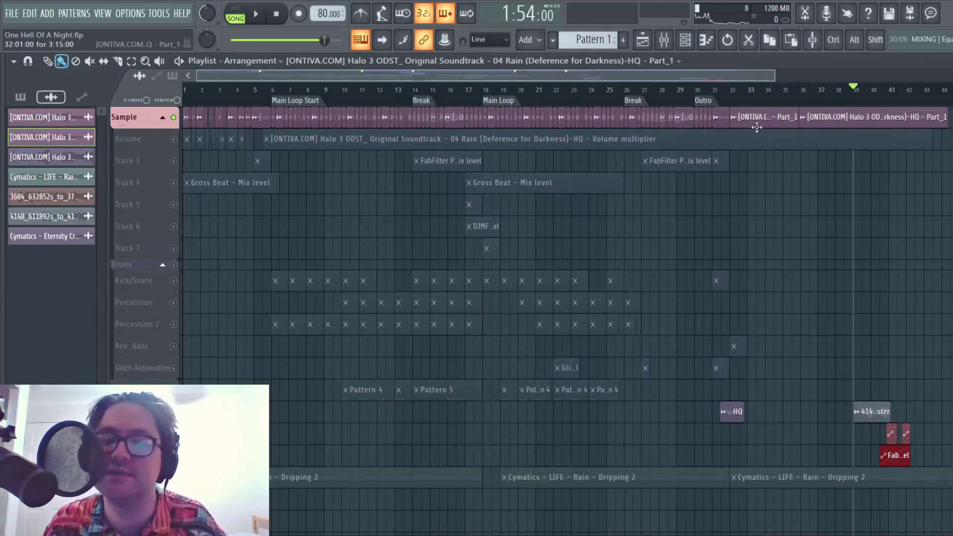
left_click(710, 92)
key("space")
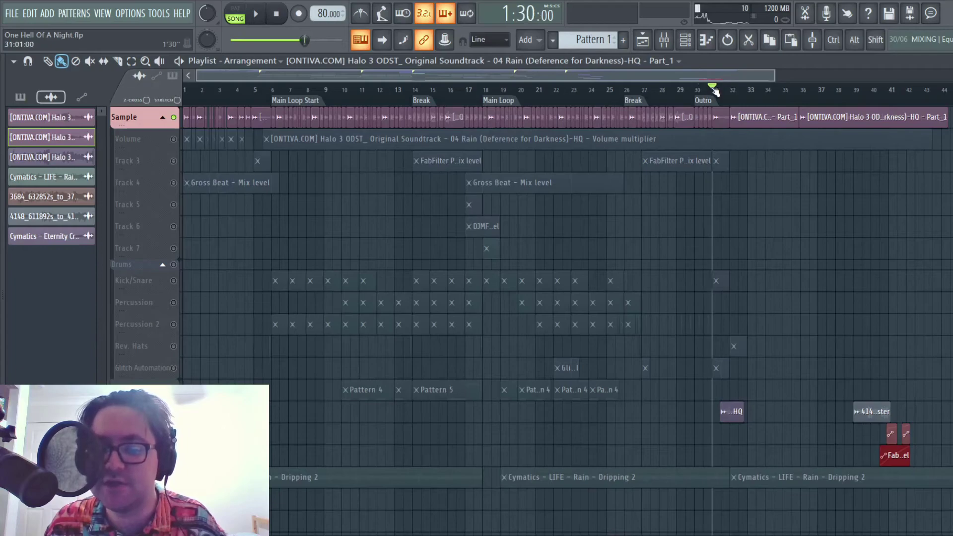
key("space")
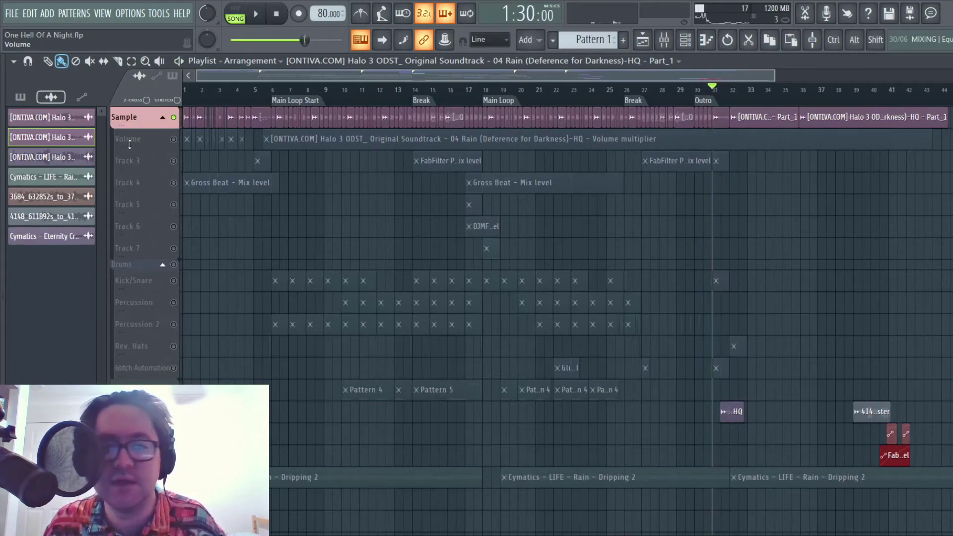
left_click(174, 139)
key("space")
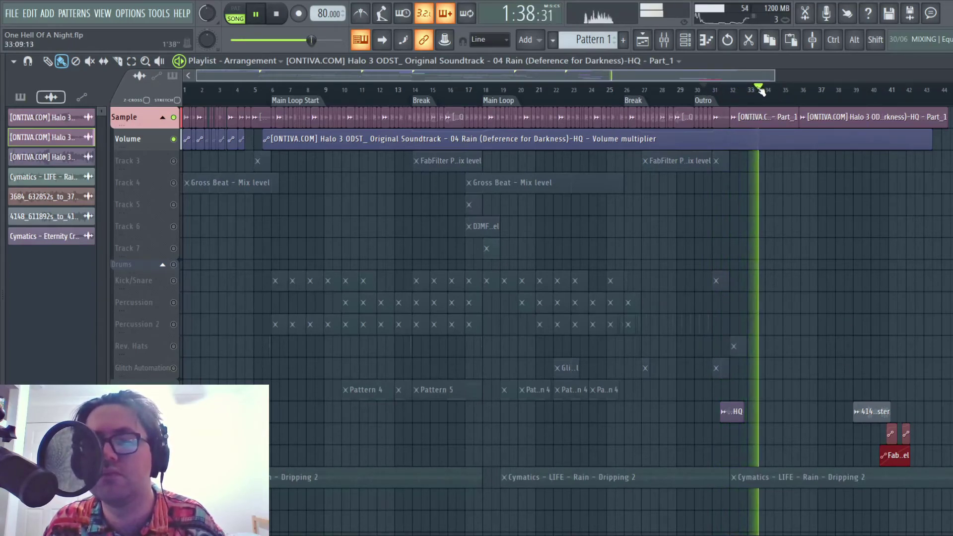
key("space")
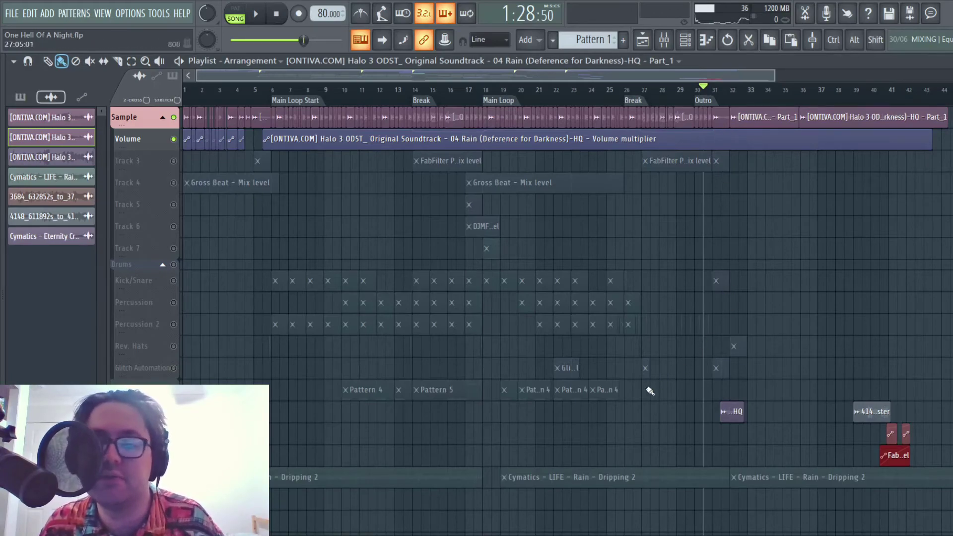
Step: Audition the end of the outro from bar 37, with the Sample track playing under the second audio sample
scroll(695, 435, "up", 5)
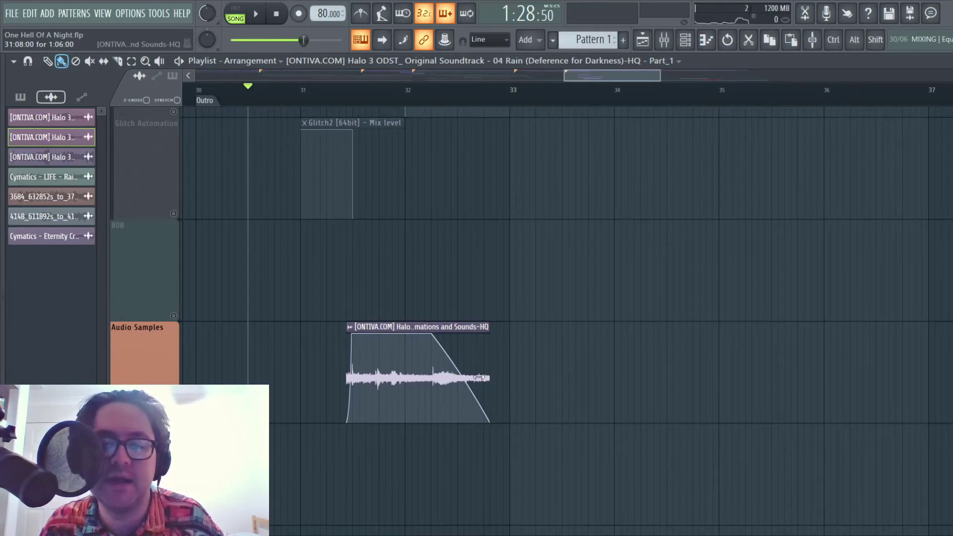
scroll(479, 377, "down", 8)
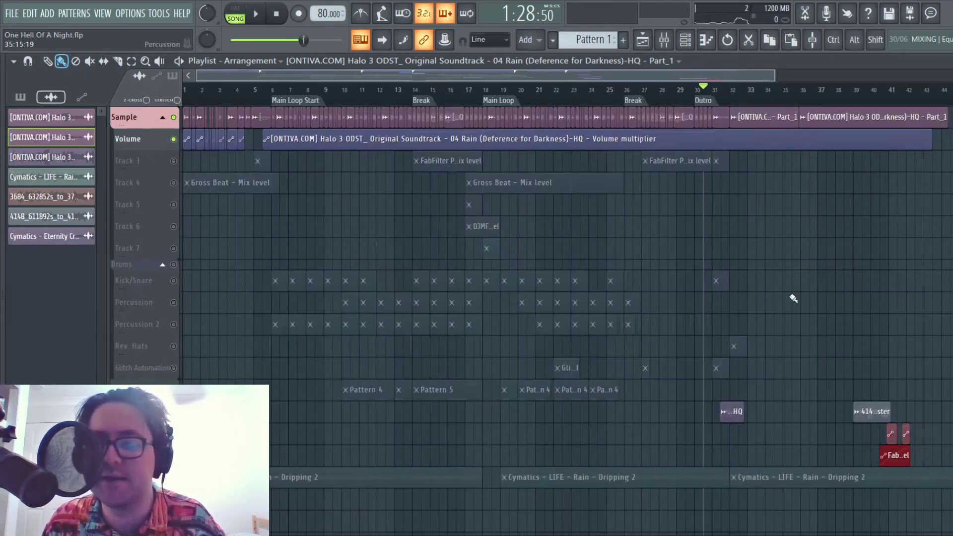
left_click(831, 101)
left_click(845, 101)
left_click(835, 102)
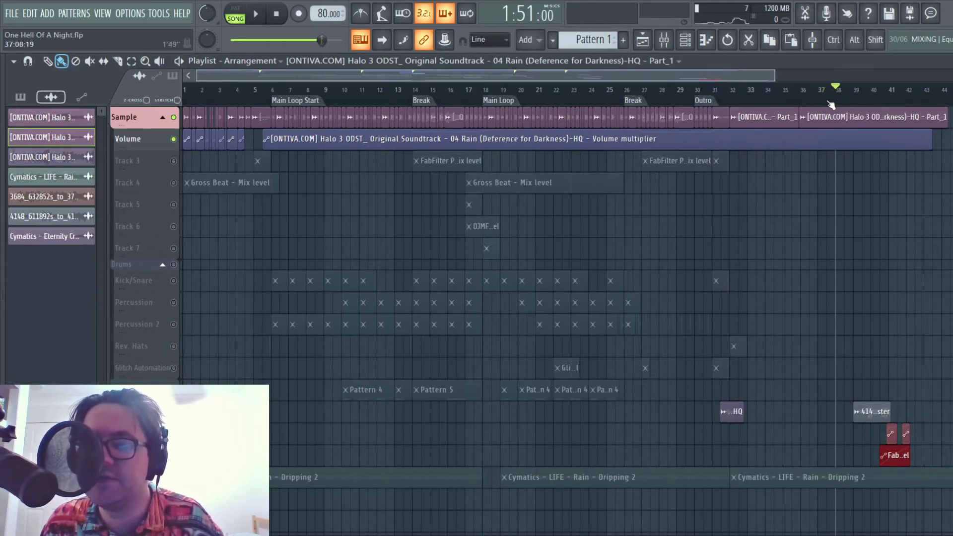
key("space")
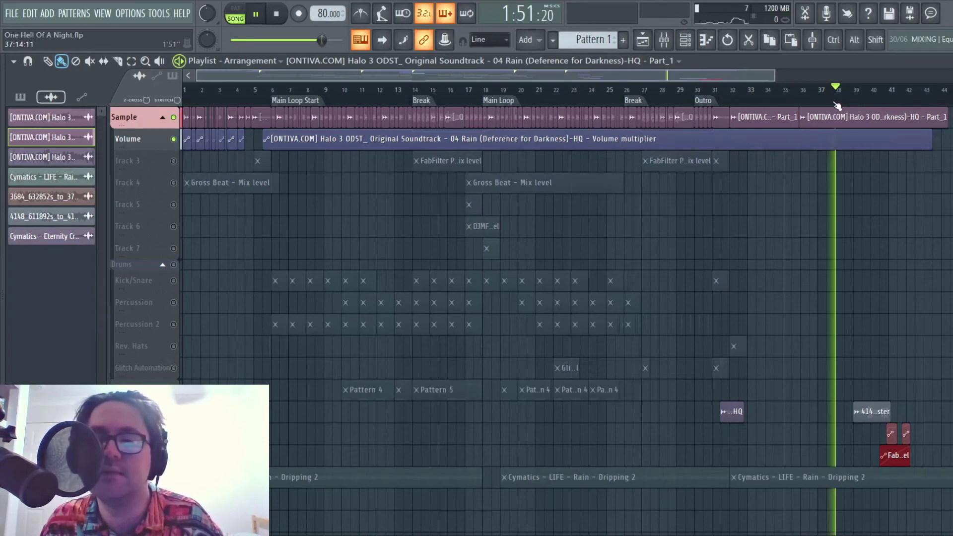
key("space")
left_click(827, 101)
left_click(826, 102)
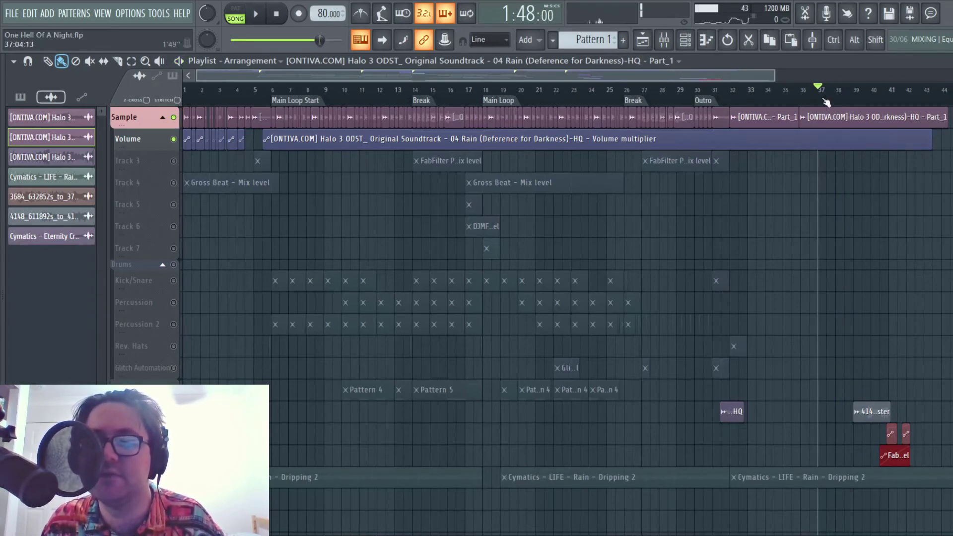
key("space")
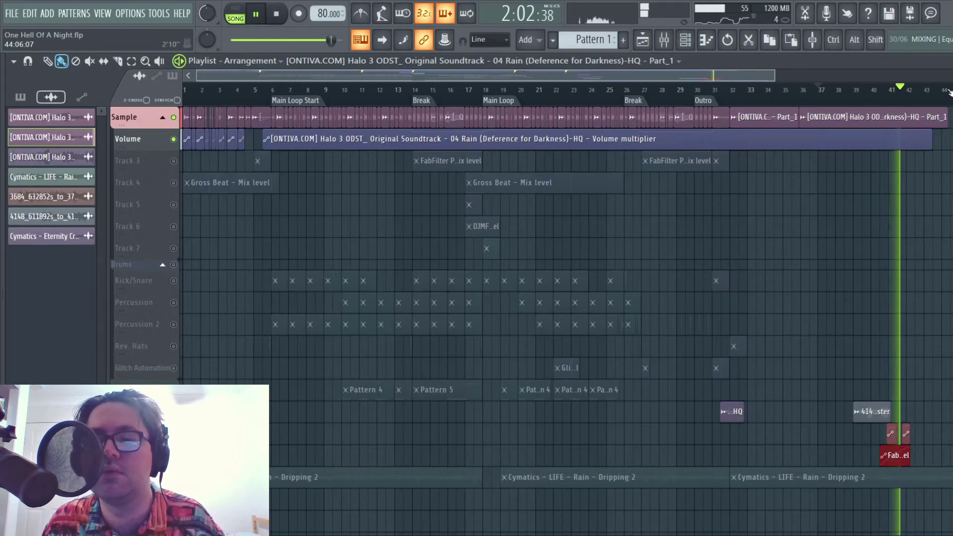
key("space")
Step: Solo the Rain track and audition the Cymatics rain loop from bar 37
key("shift")
scroll(705, 160, "up", 5)
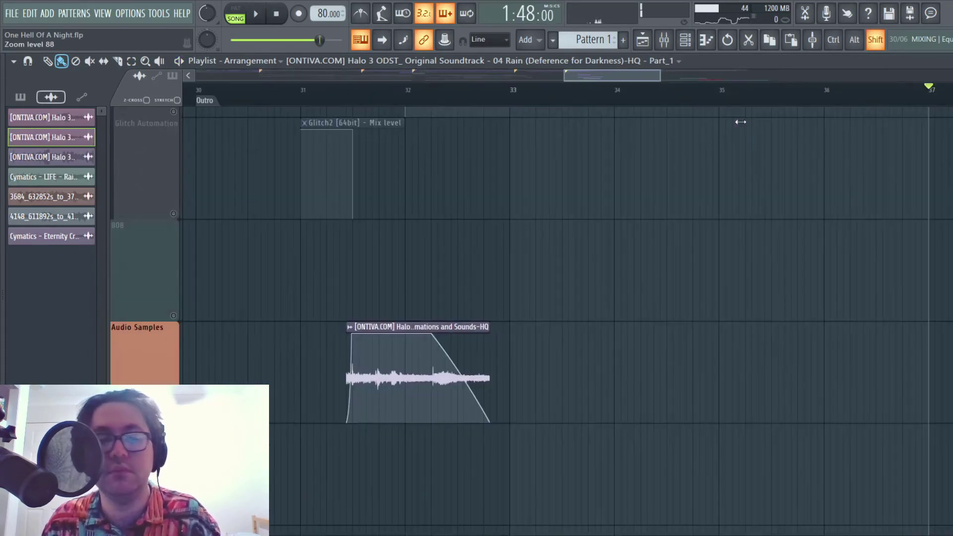
scroll(713, 144, "down", 8)
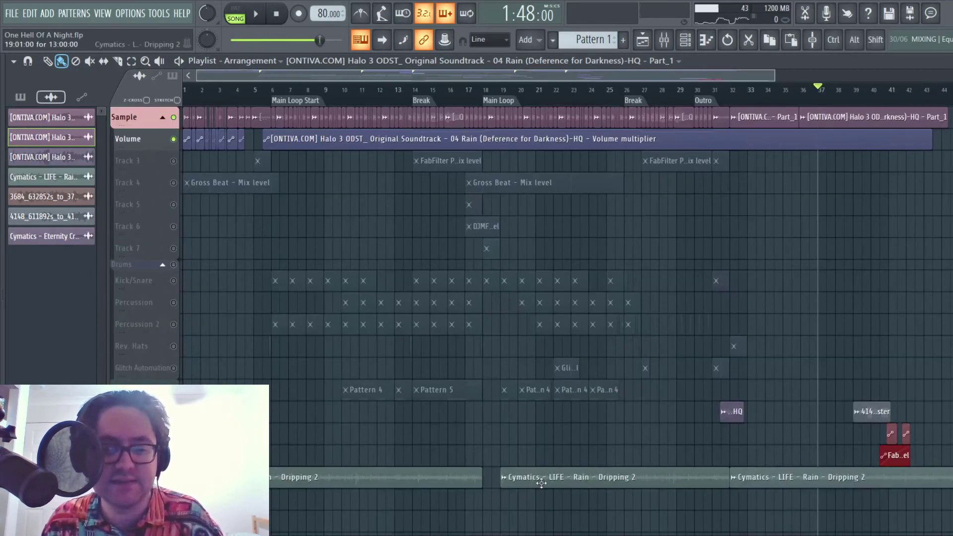
left_click(173, 118)
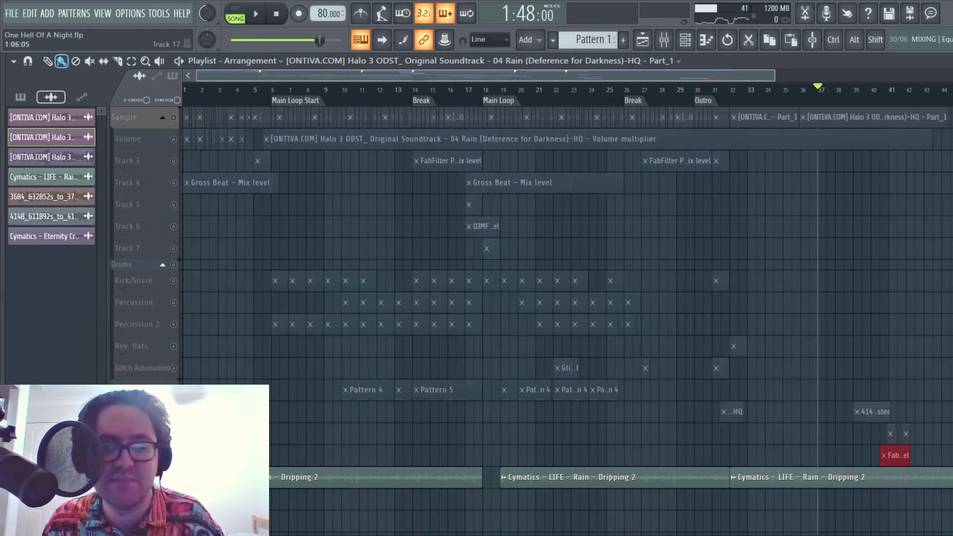
key("space")
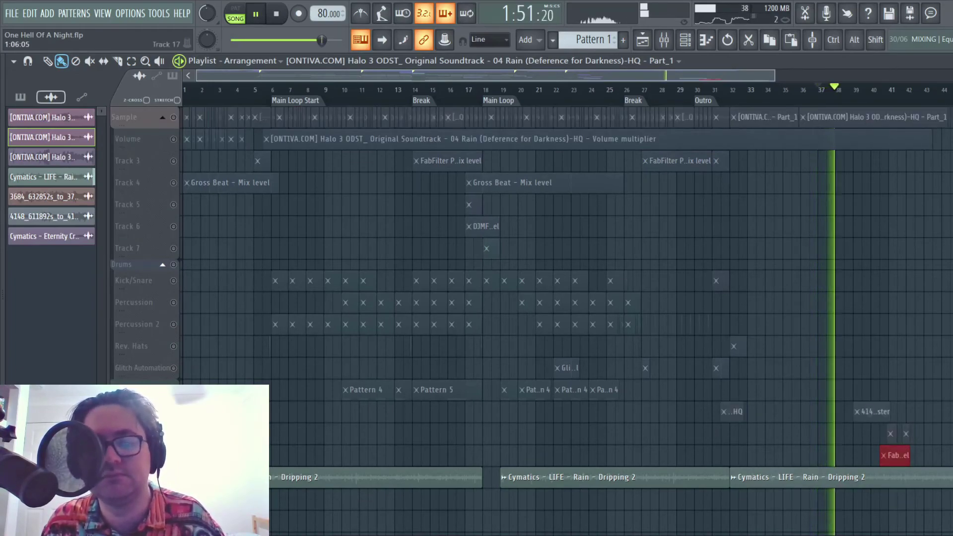
key("space")
Step: Unmute all playlist tracks and set the playback position to the second Main Loop marker at bar 18
left_click(174, 117)
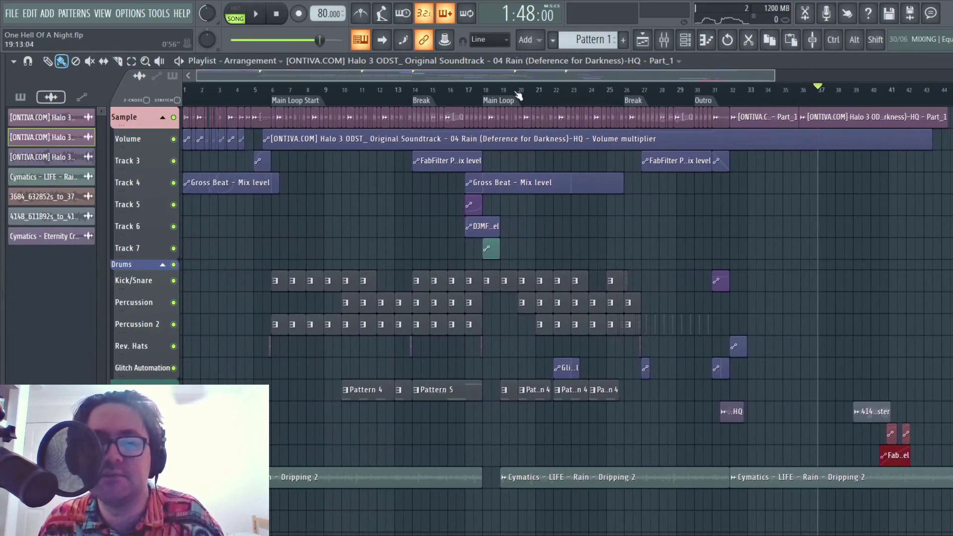
left_click(507, 103)
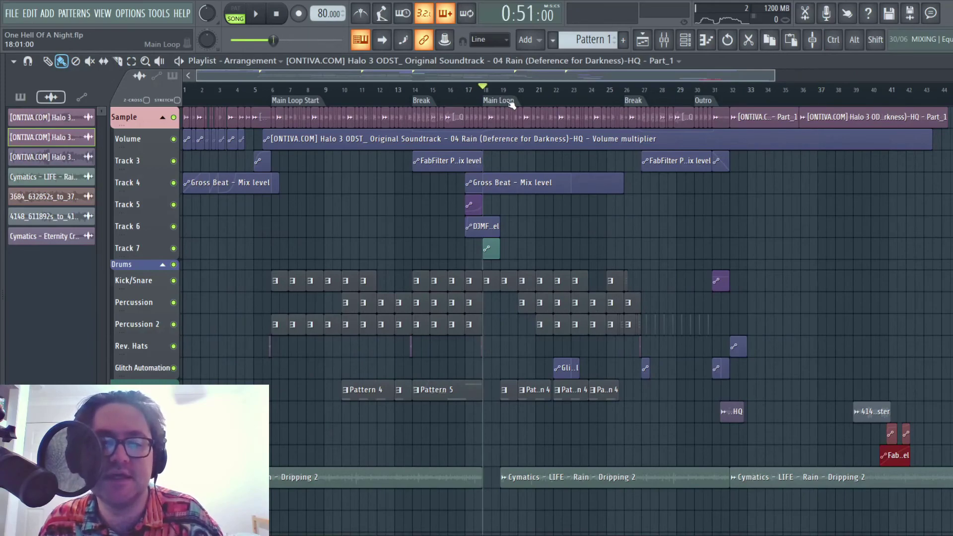